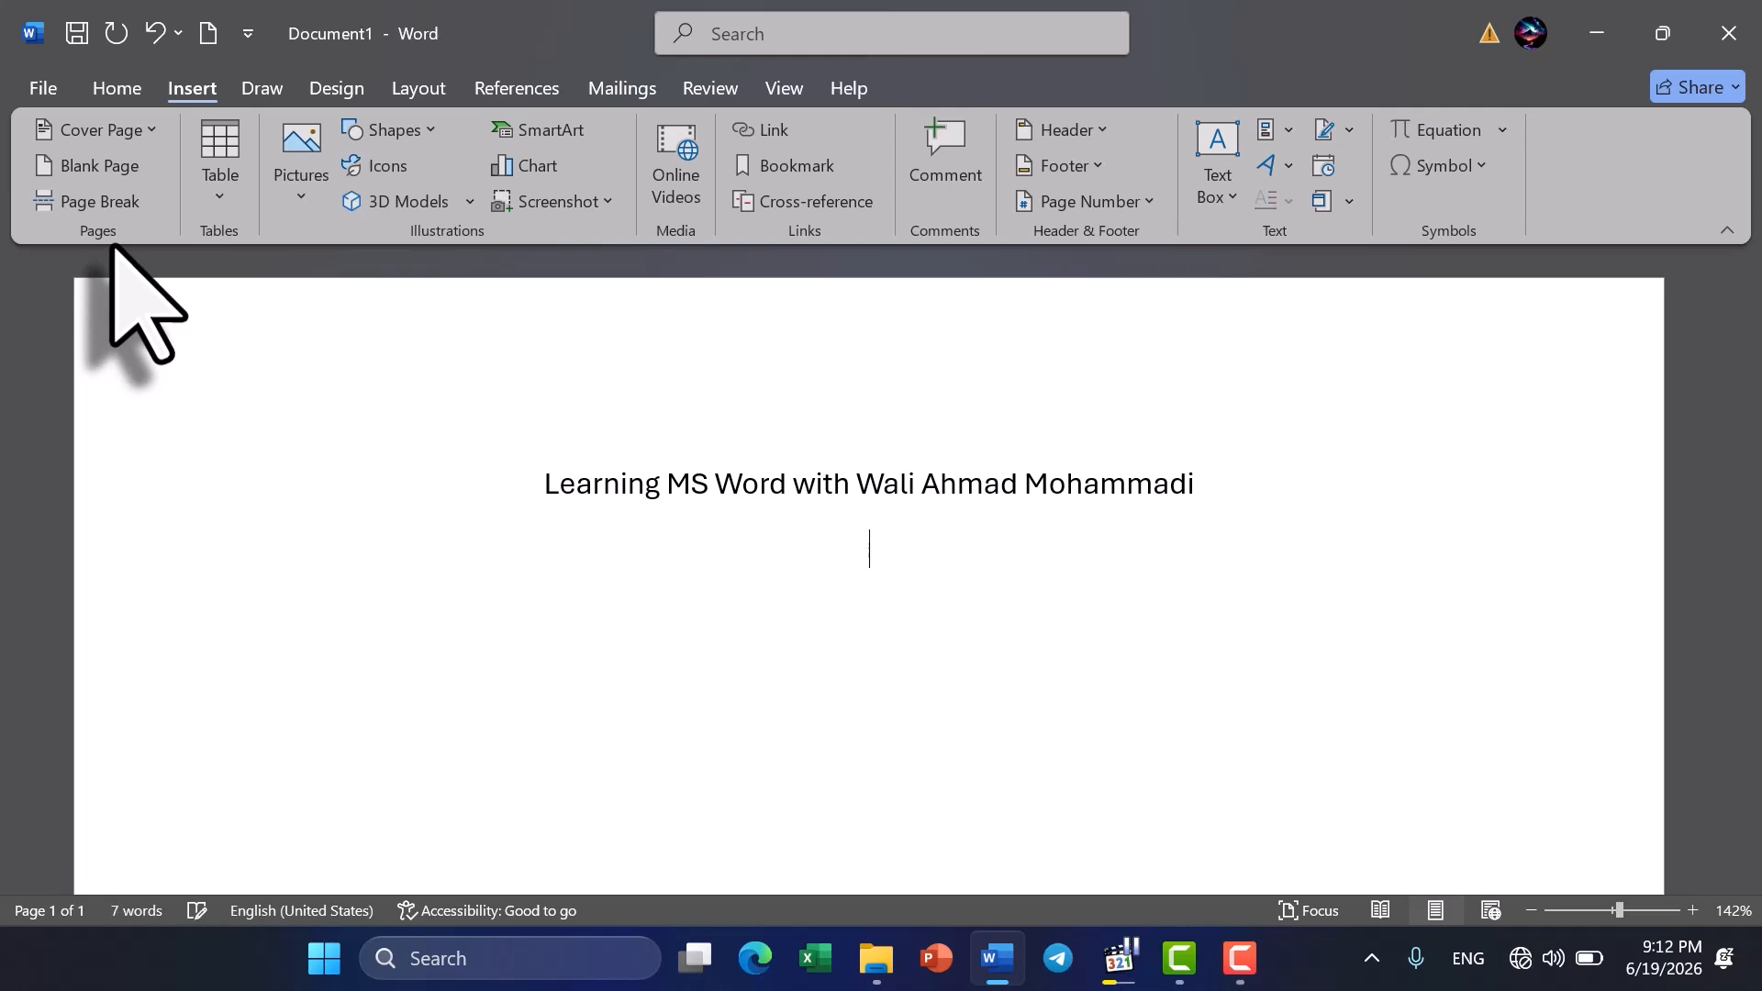
- Left-align the empty line below the title and generate sample paragraphs there with =rand()
left_click(117, 88)
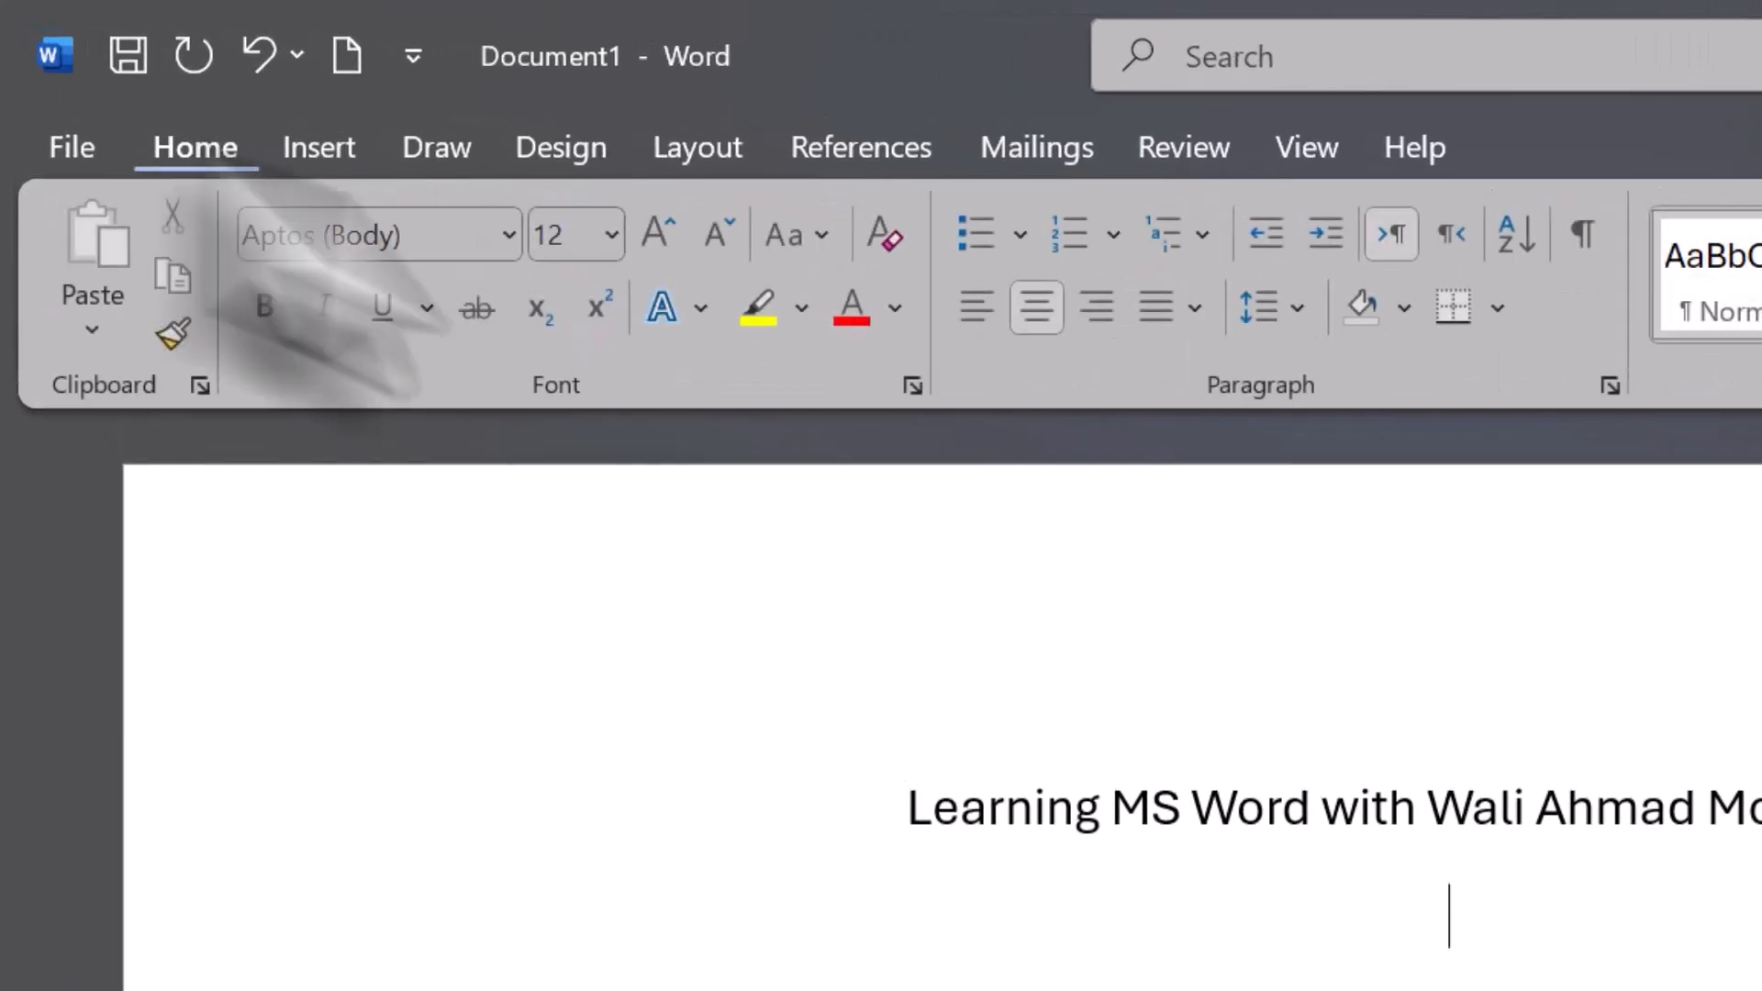
left_click(976, 306)
type("=rand")
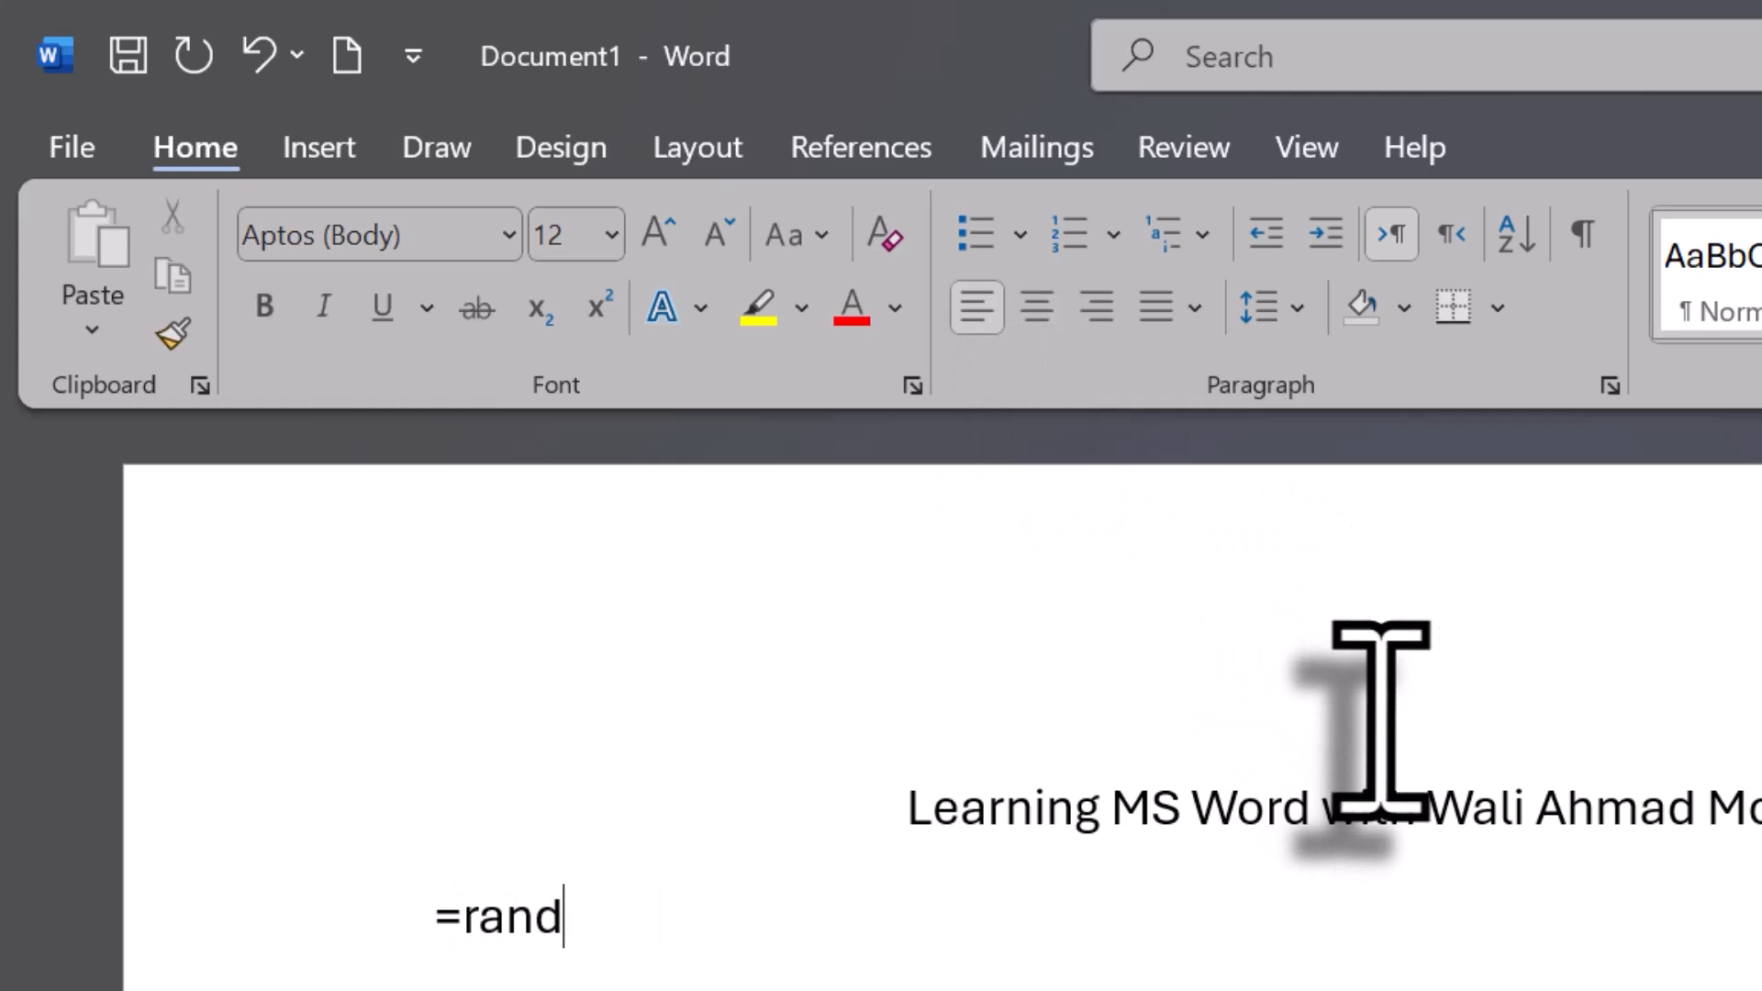
type("()")
key("Return")
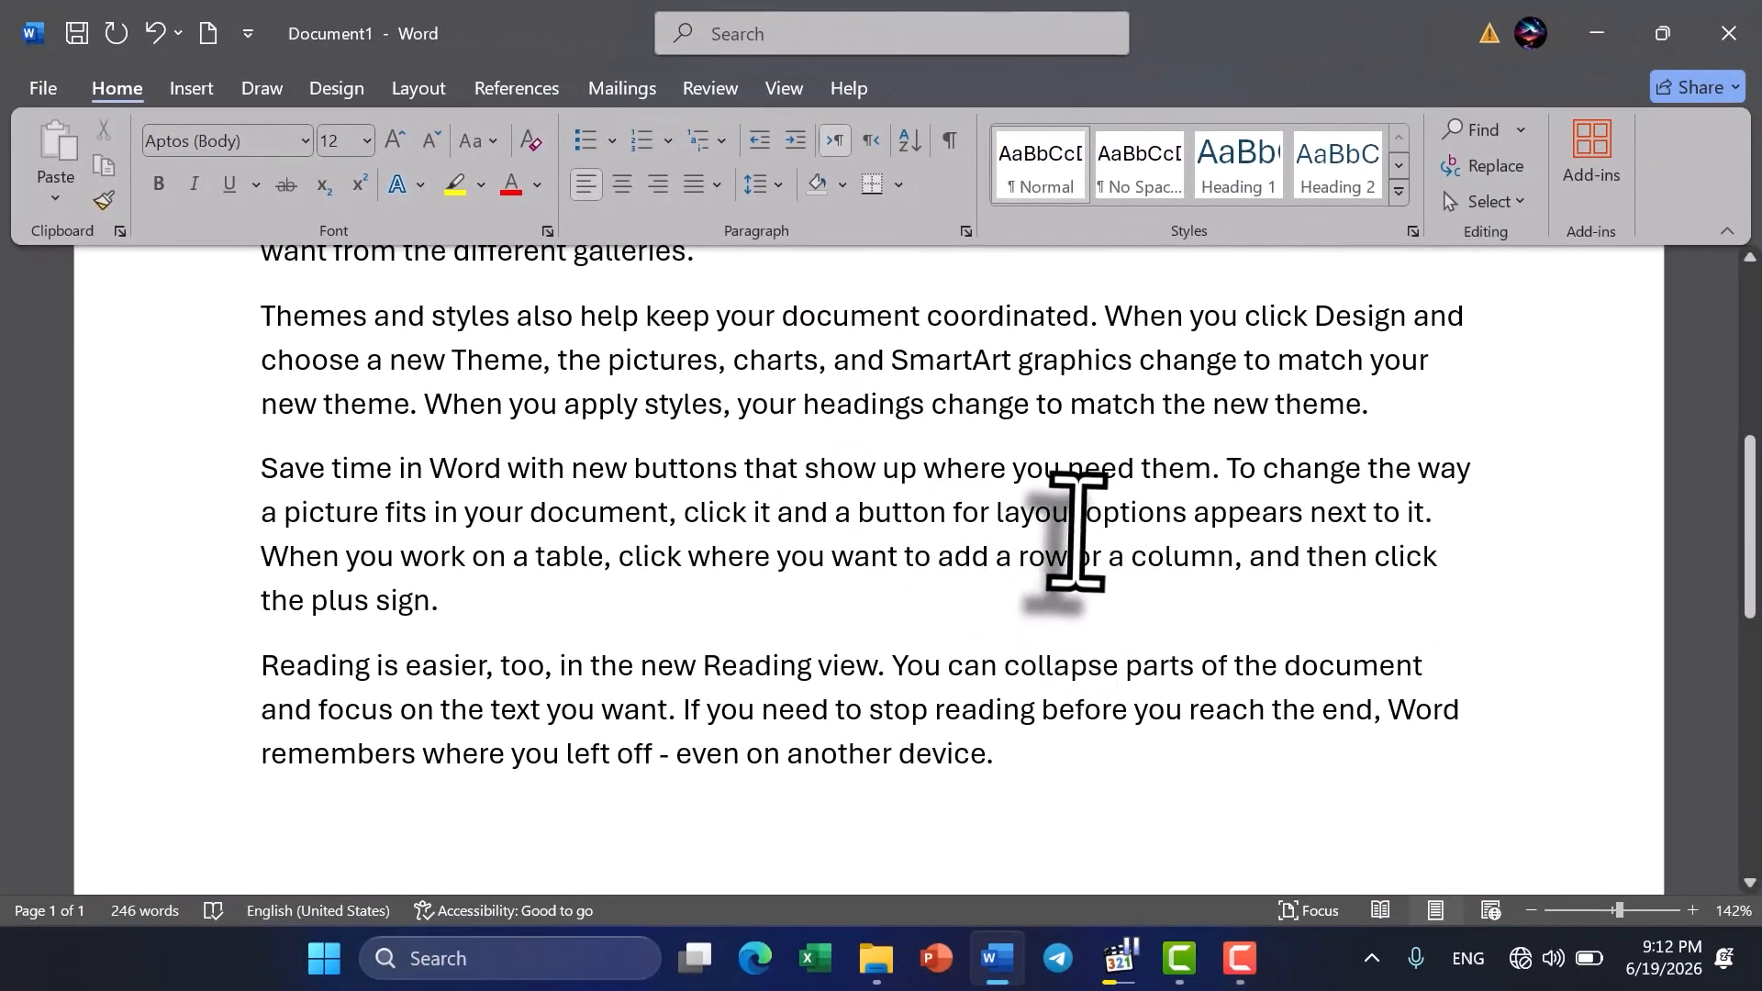
- Generate 20 more paragraphs of sample text at the end of the document with =rand(20)
scroll(1069, 532, "down", 5, "ctrl")
scroll(1076, 531, "down", 1)
scroll(1072, 525, "up", 1)
scroll(766, 780, "down", 3)
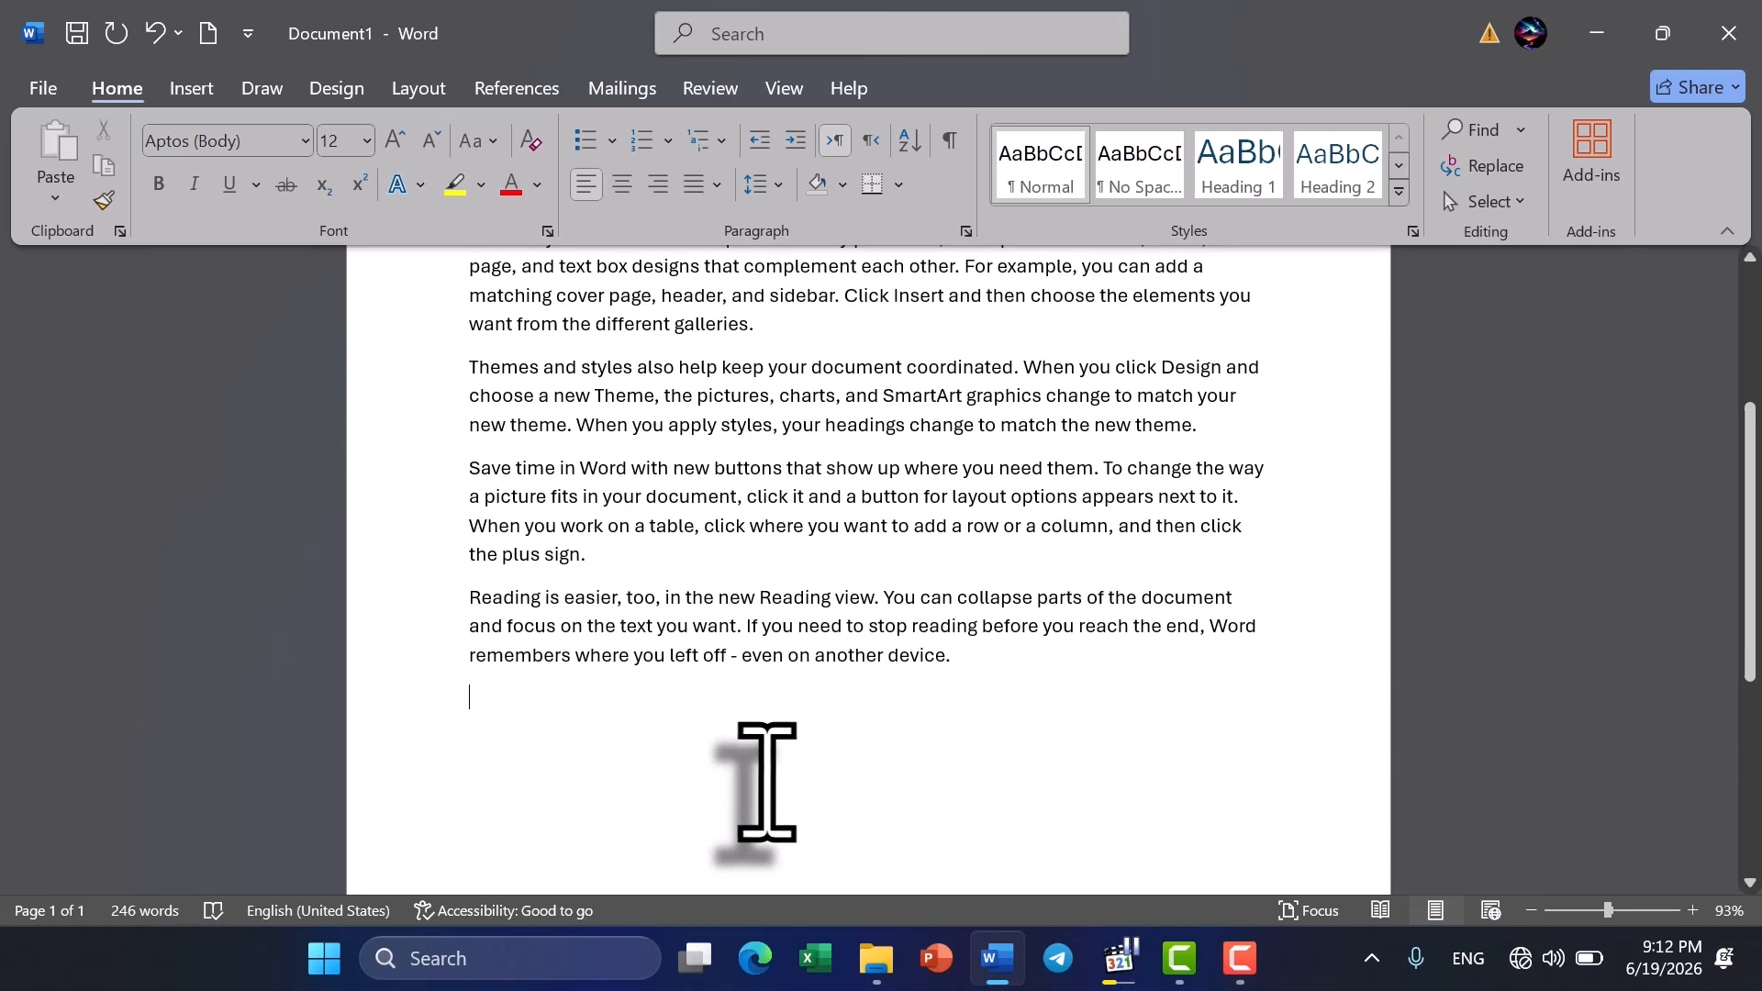
type("=")
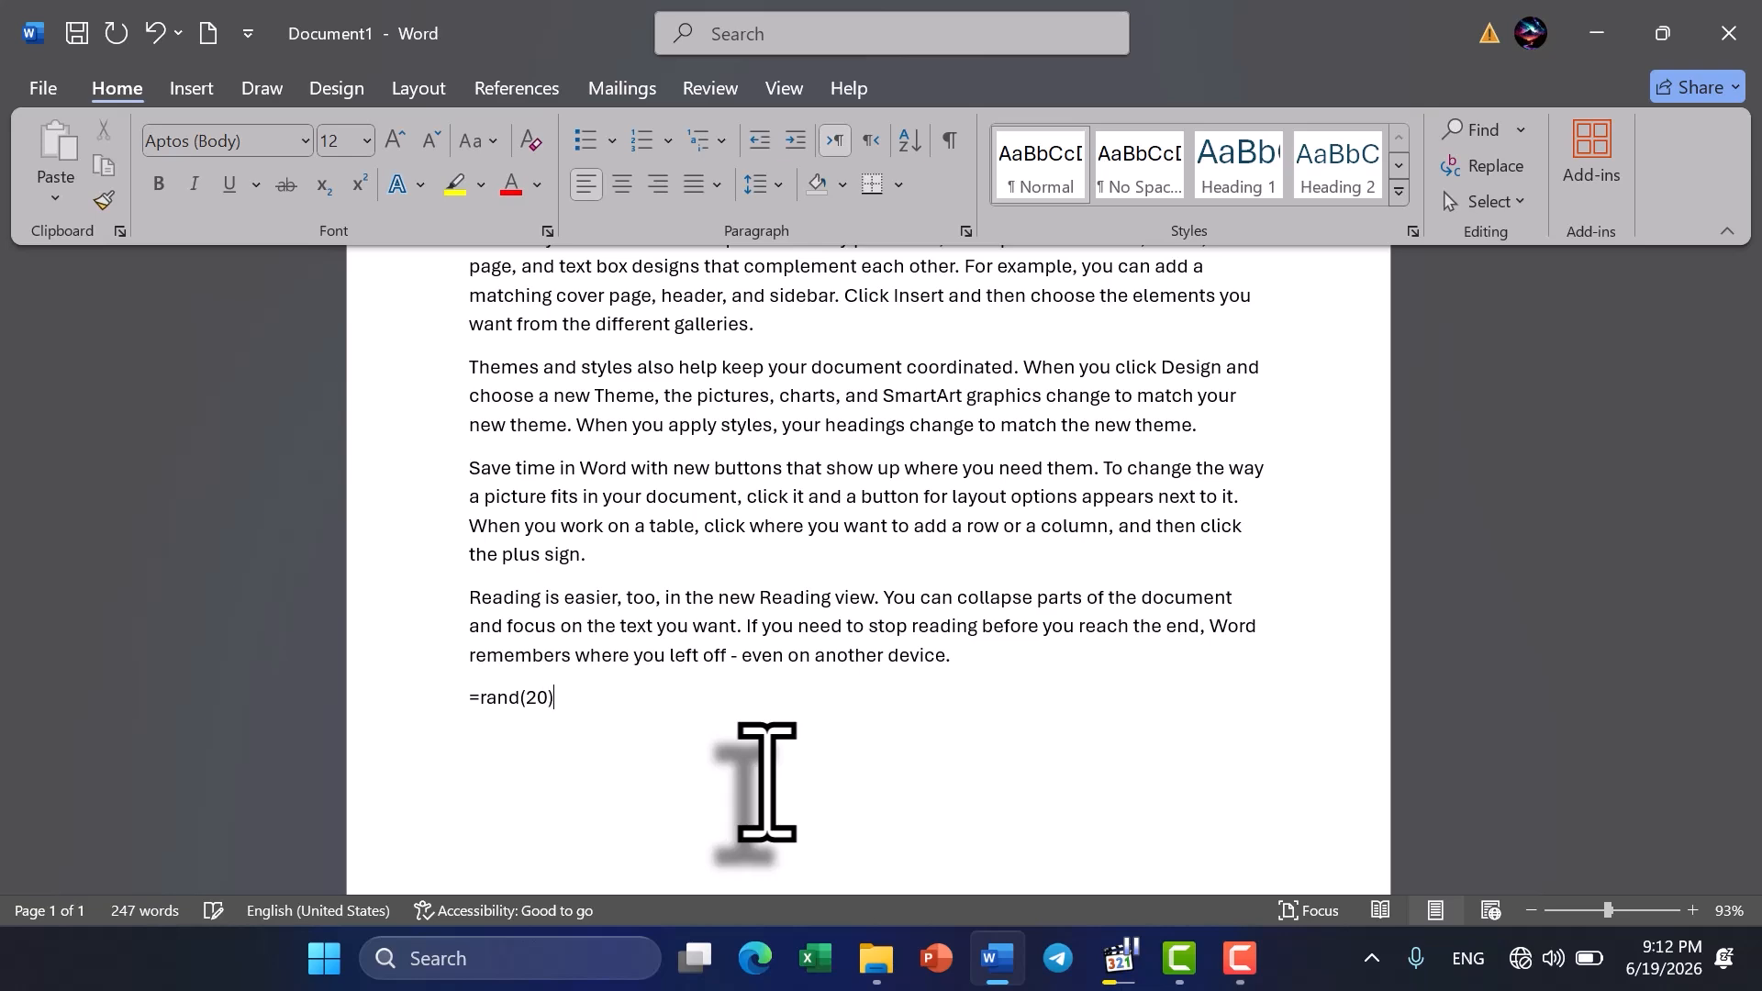
type("rand(20)")
key("Return")
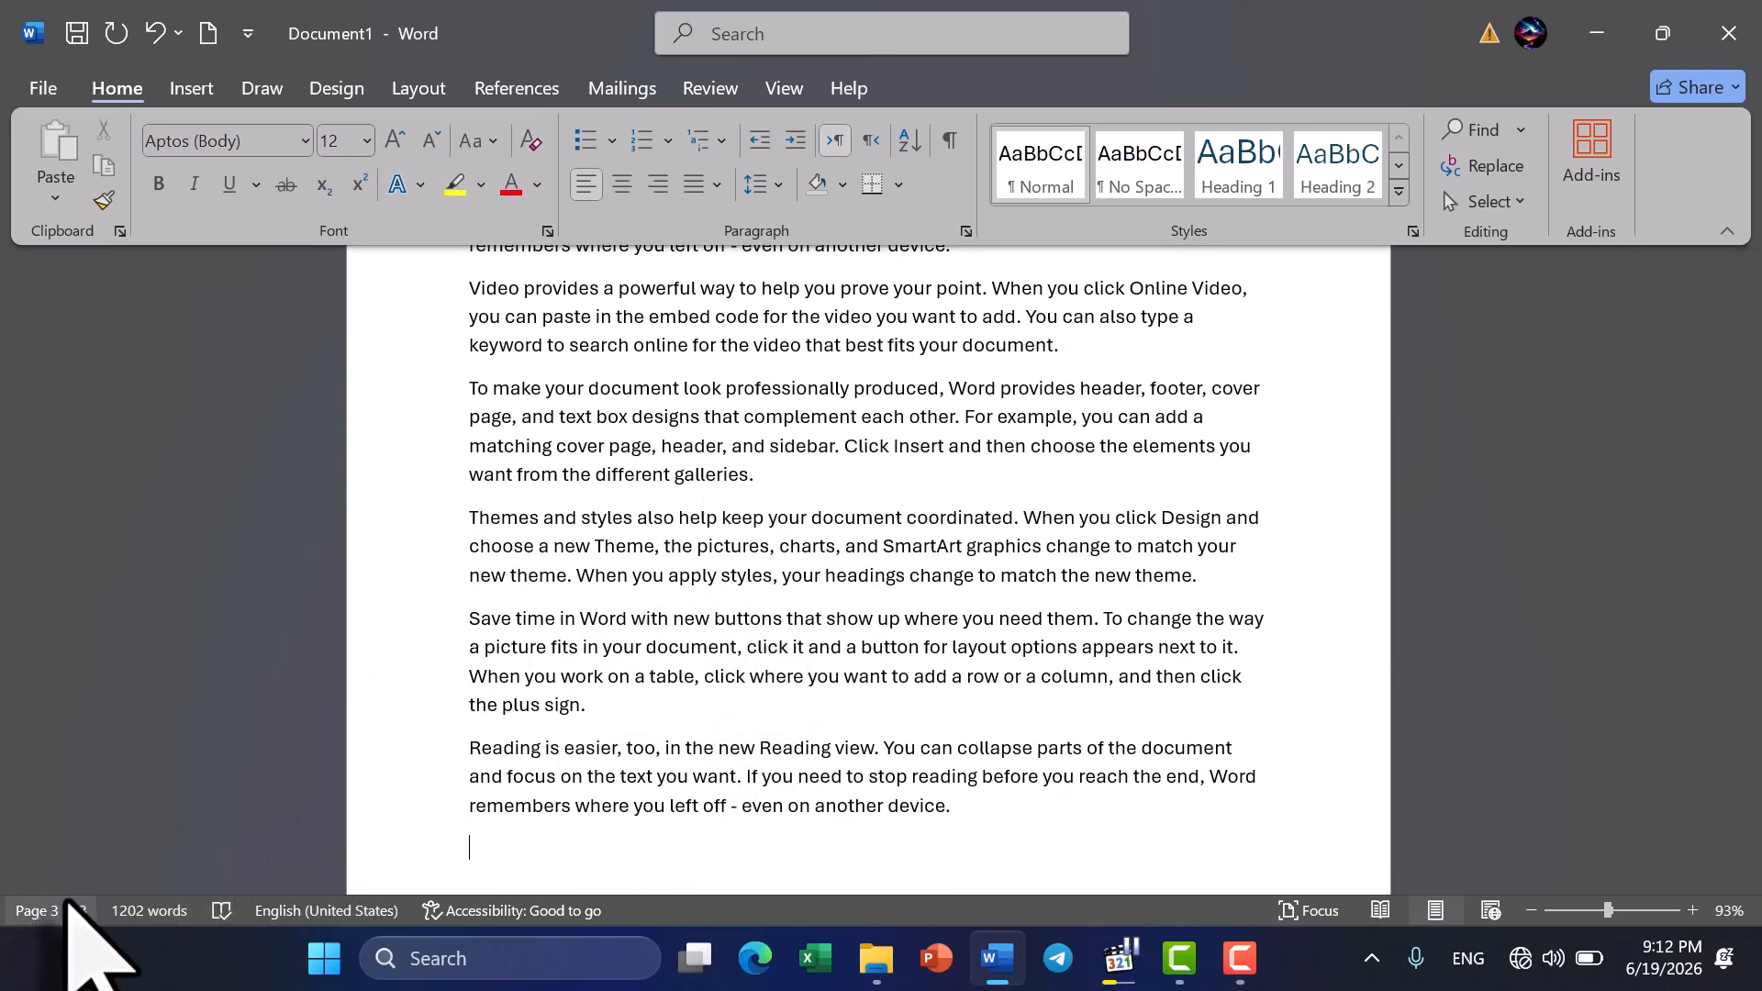
- Add a second heading line directly below the document title reading "Learning about Pages in Insert Tab"
scroll(831, 573, "up", 4)
scroll(831, 573, "down", 1)
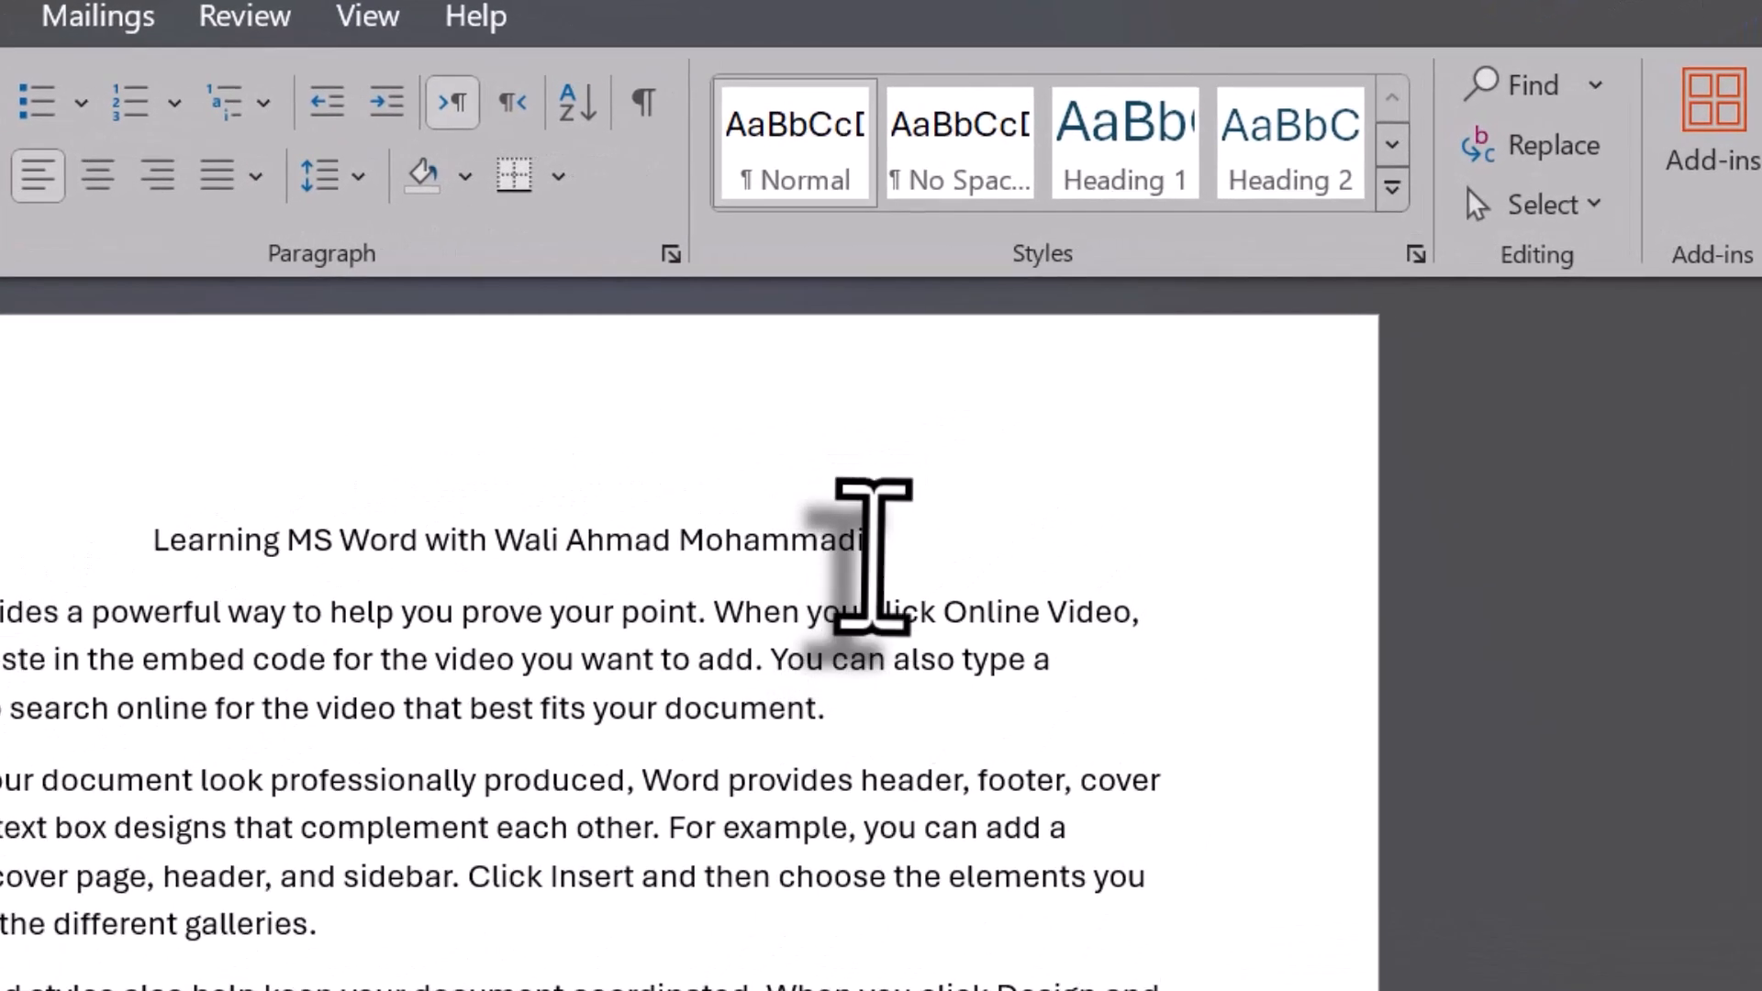
left_click(1081, 403)
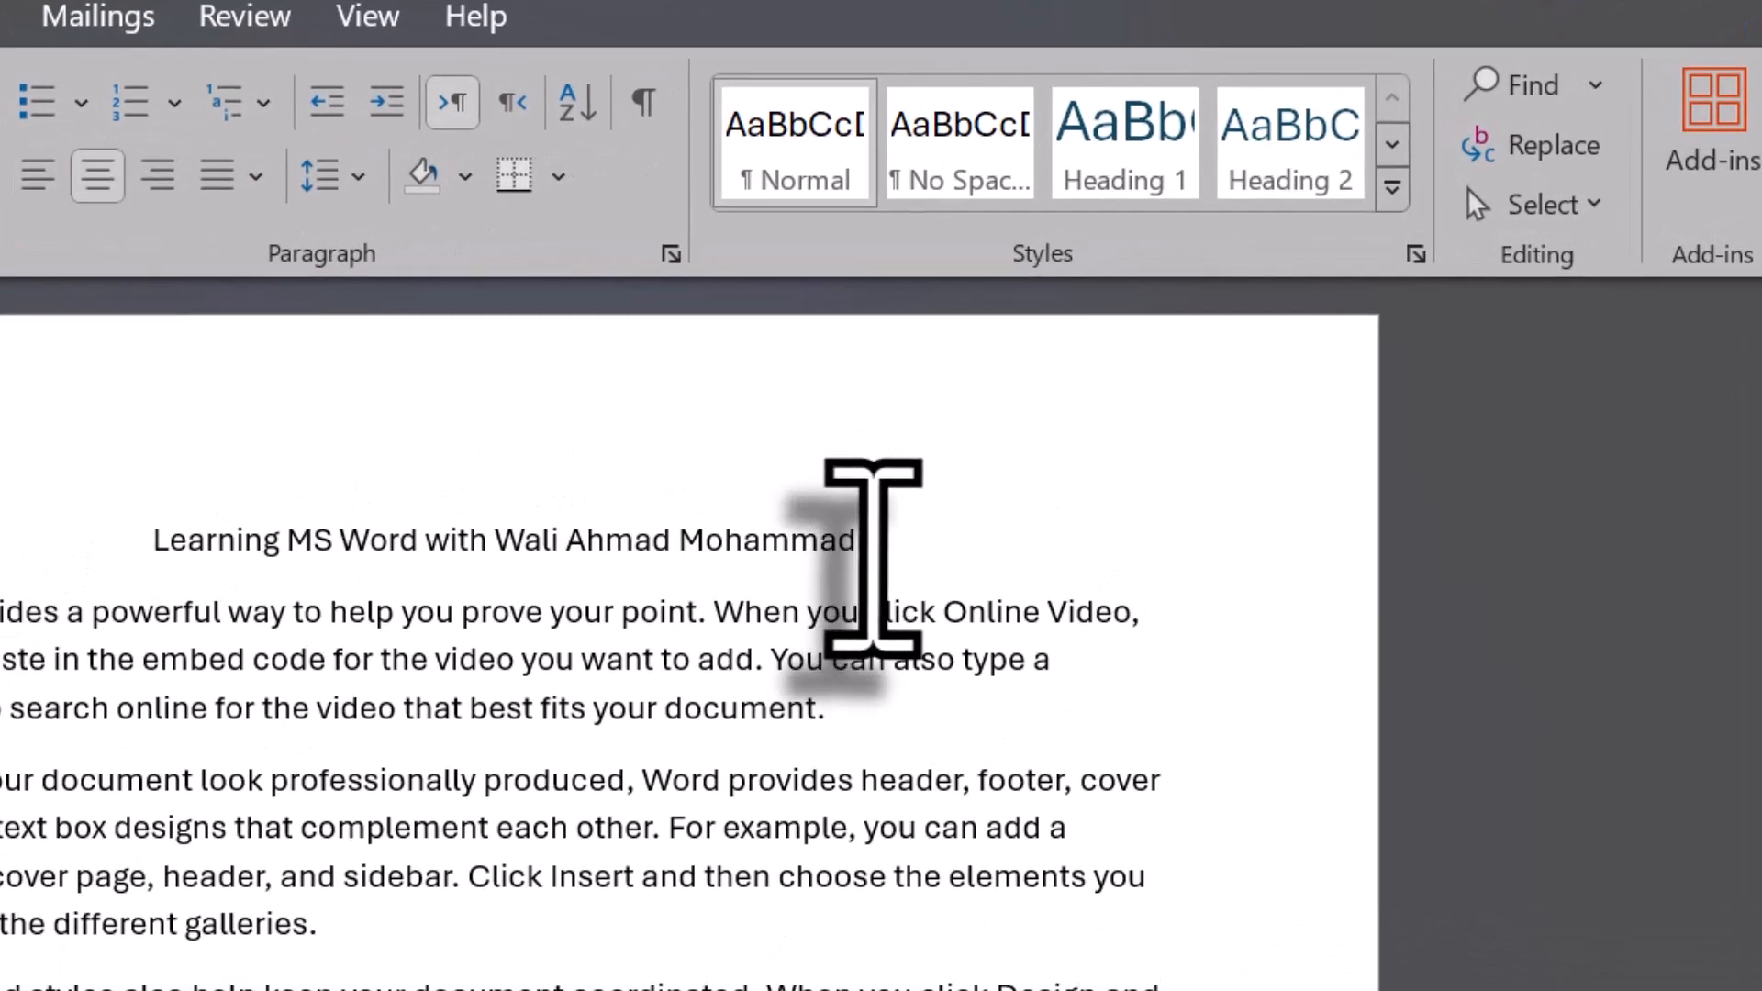
key("Return")
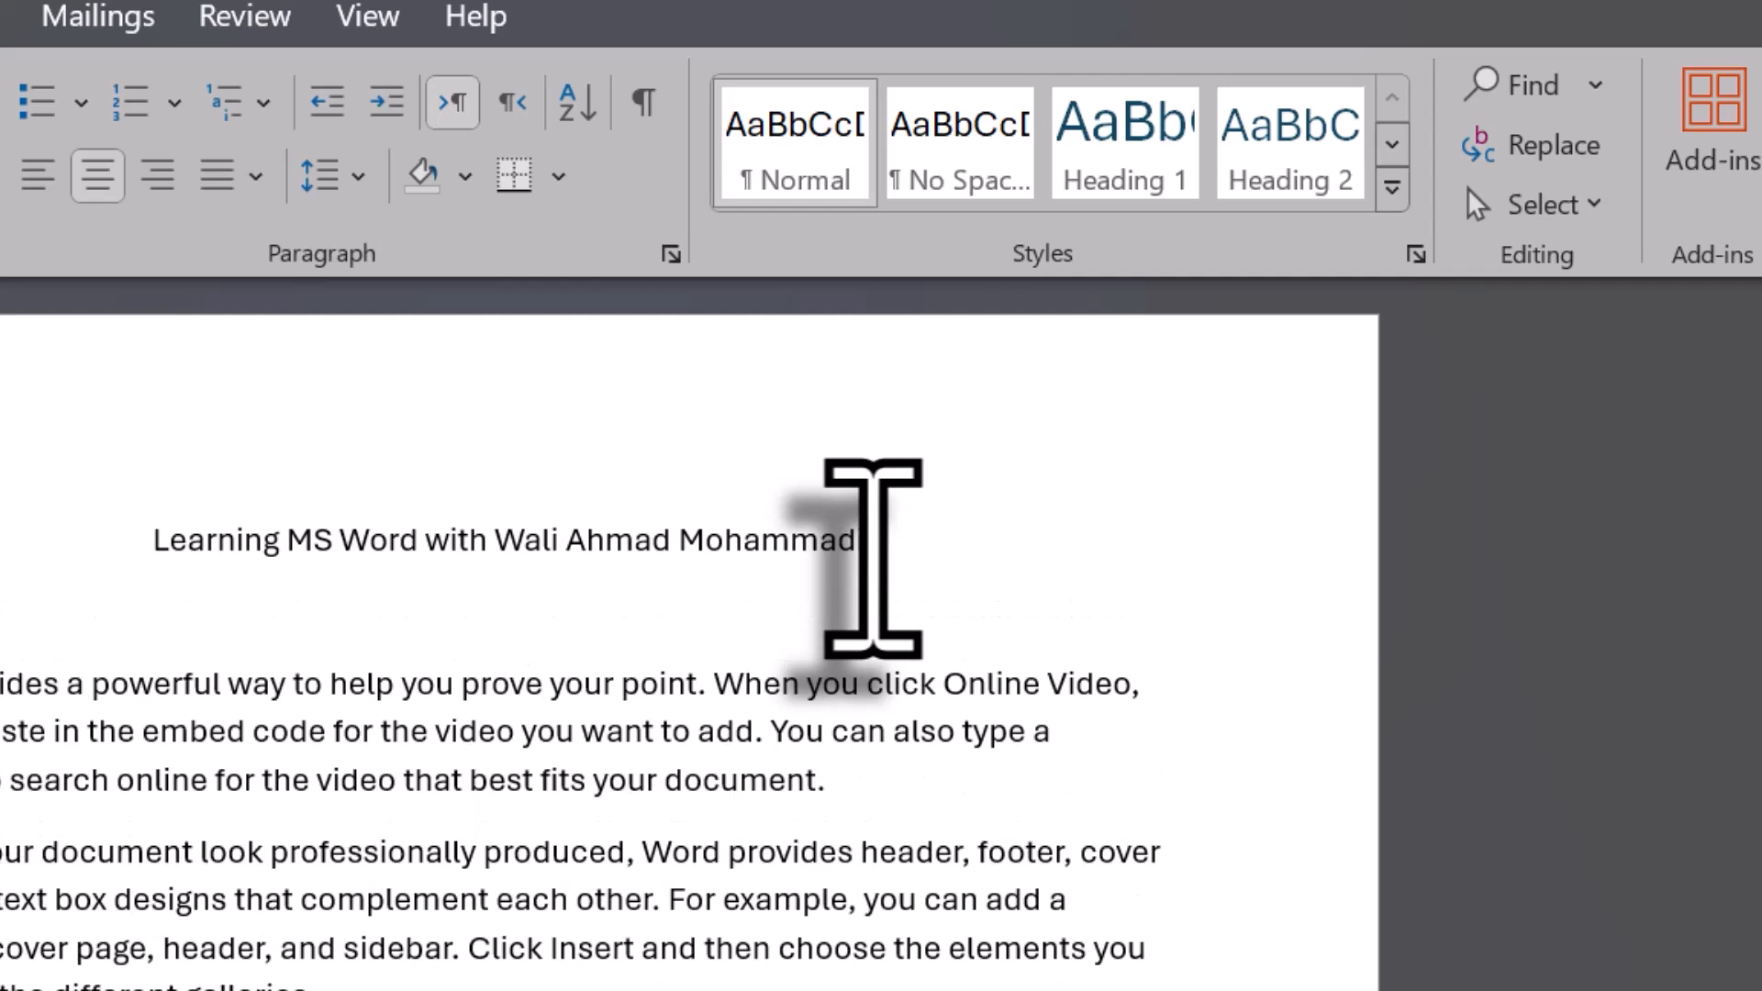
type("Learning ")
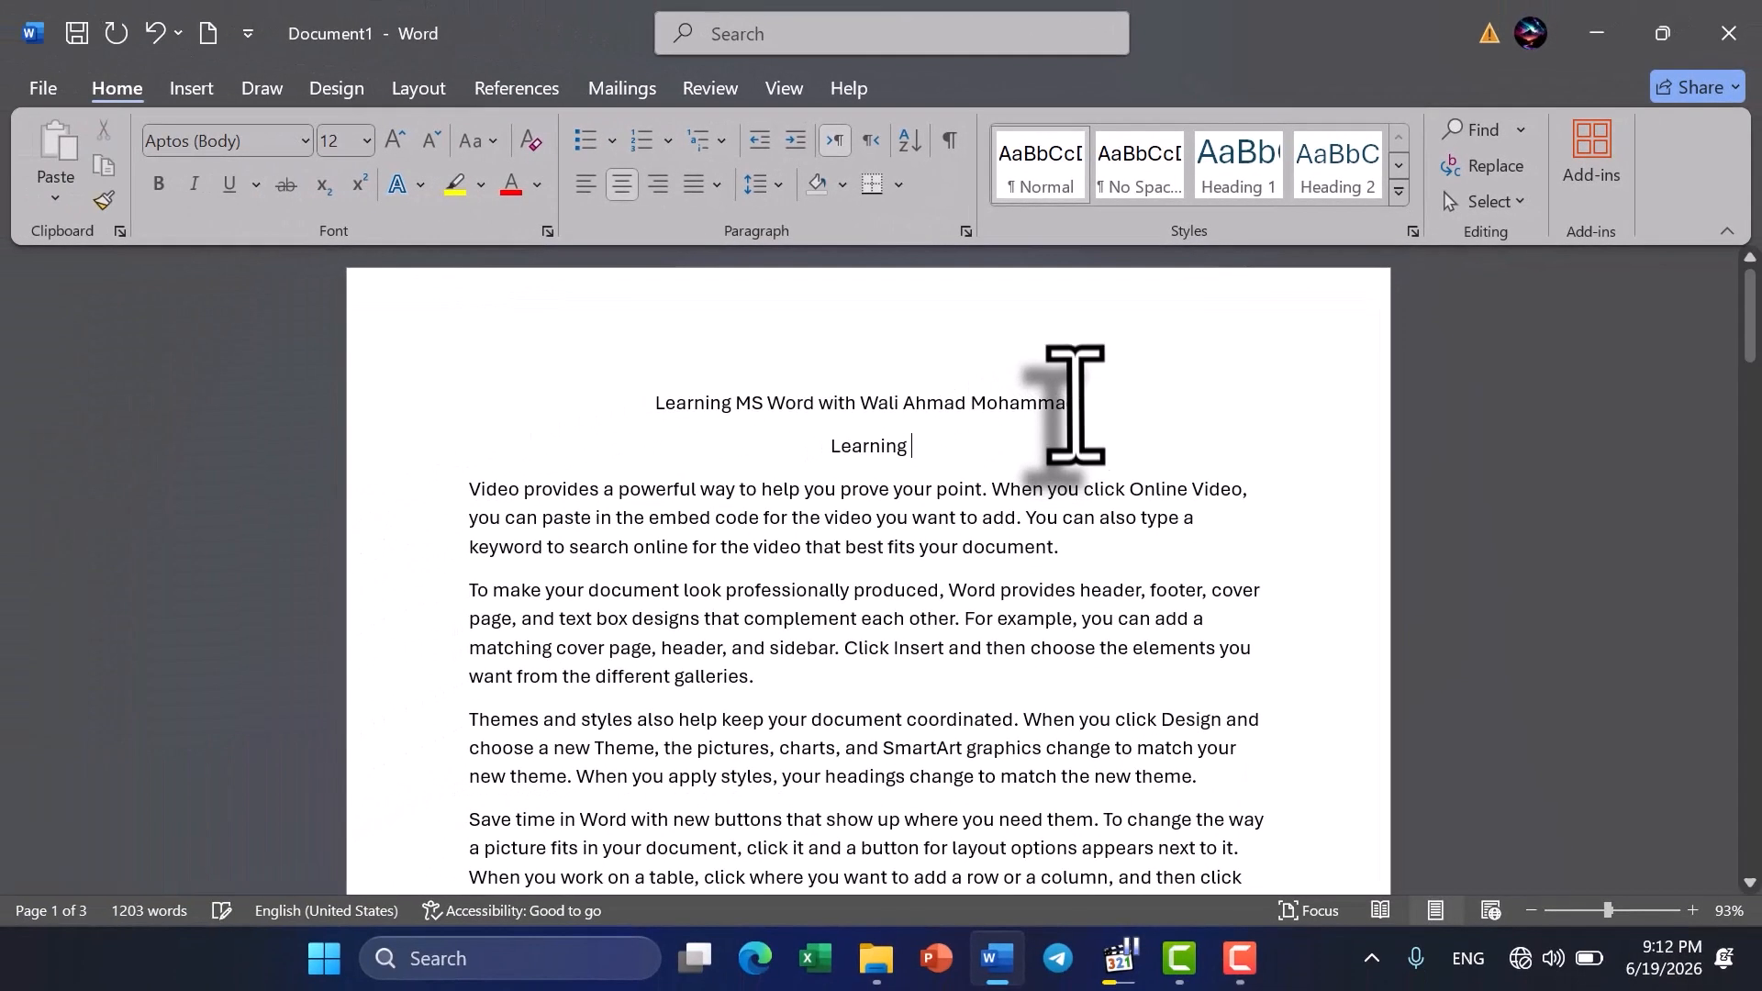
type("Ab")
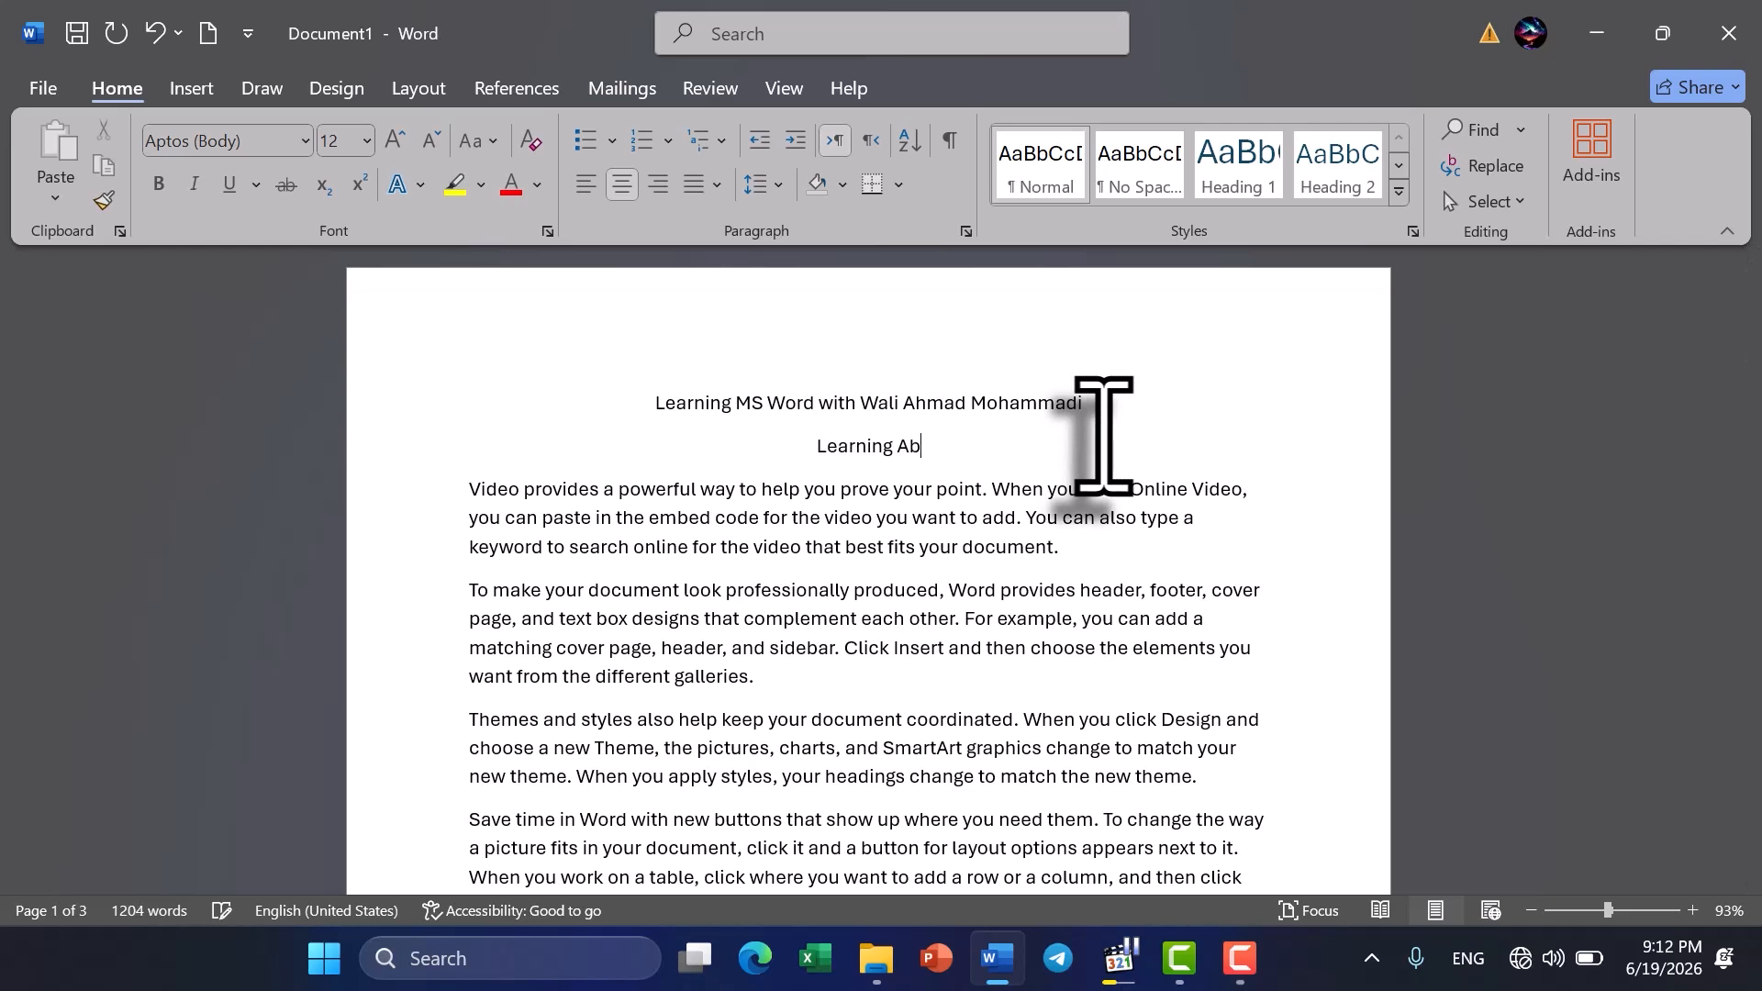
type("out Pages")
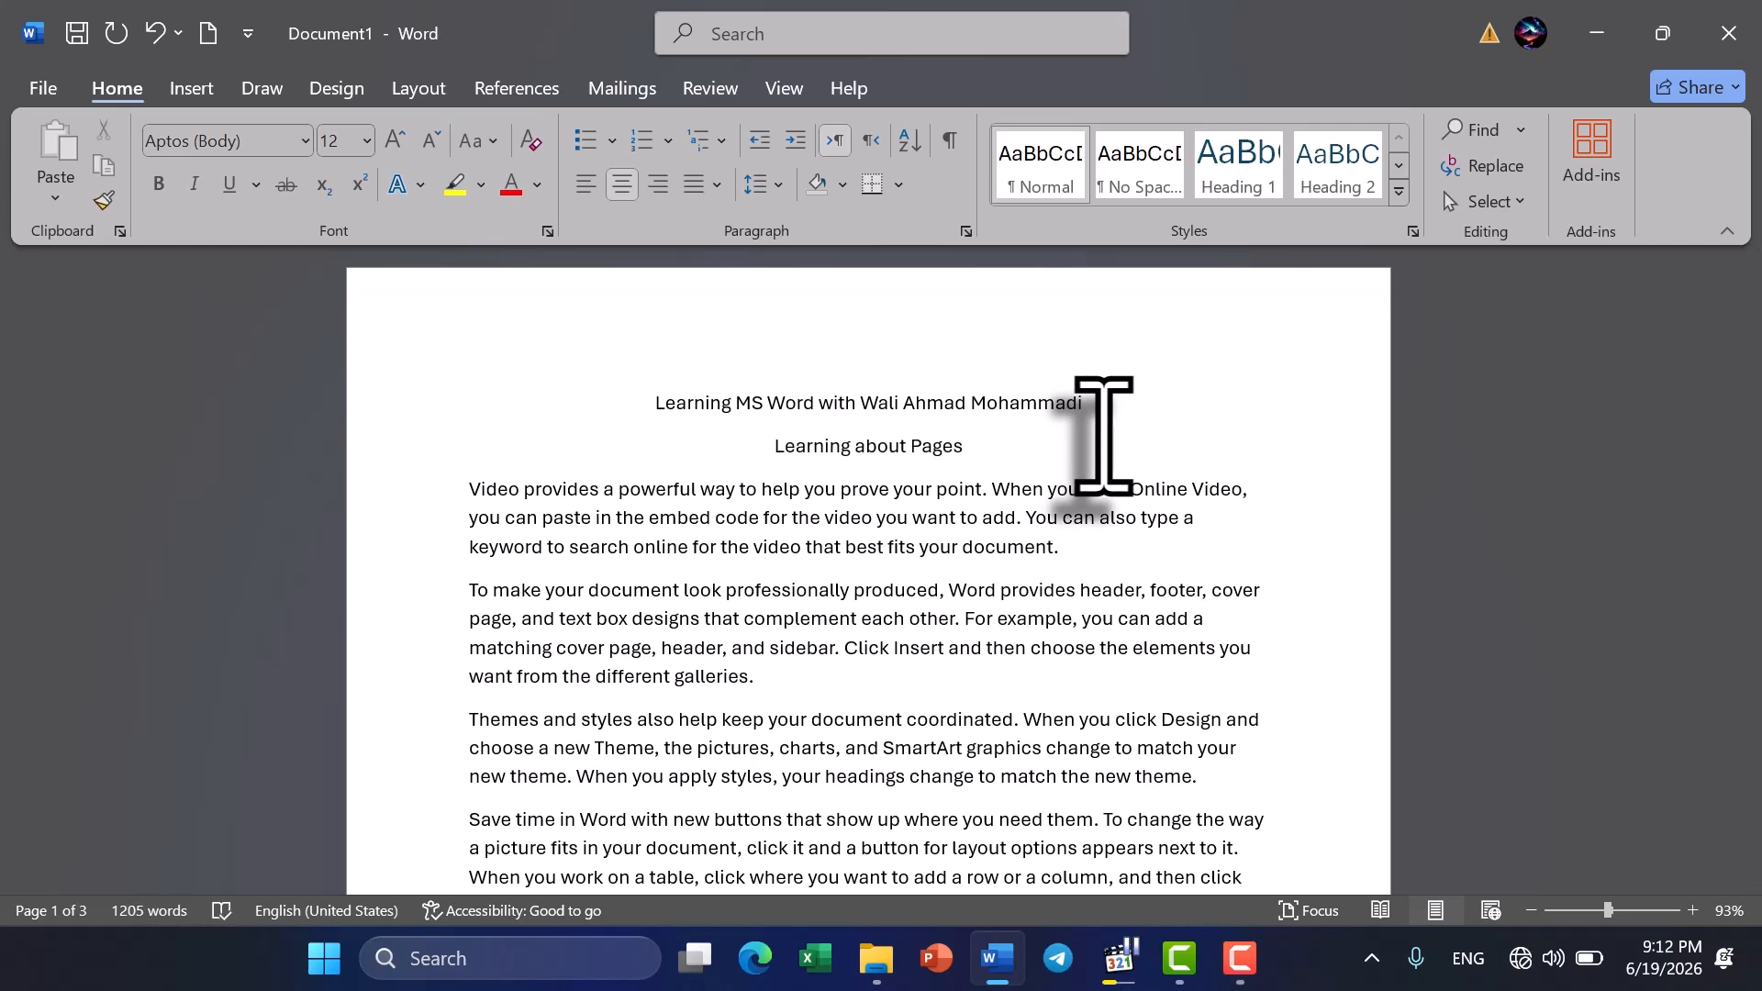
type(" in Insert Tab")
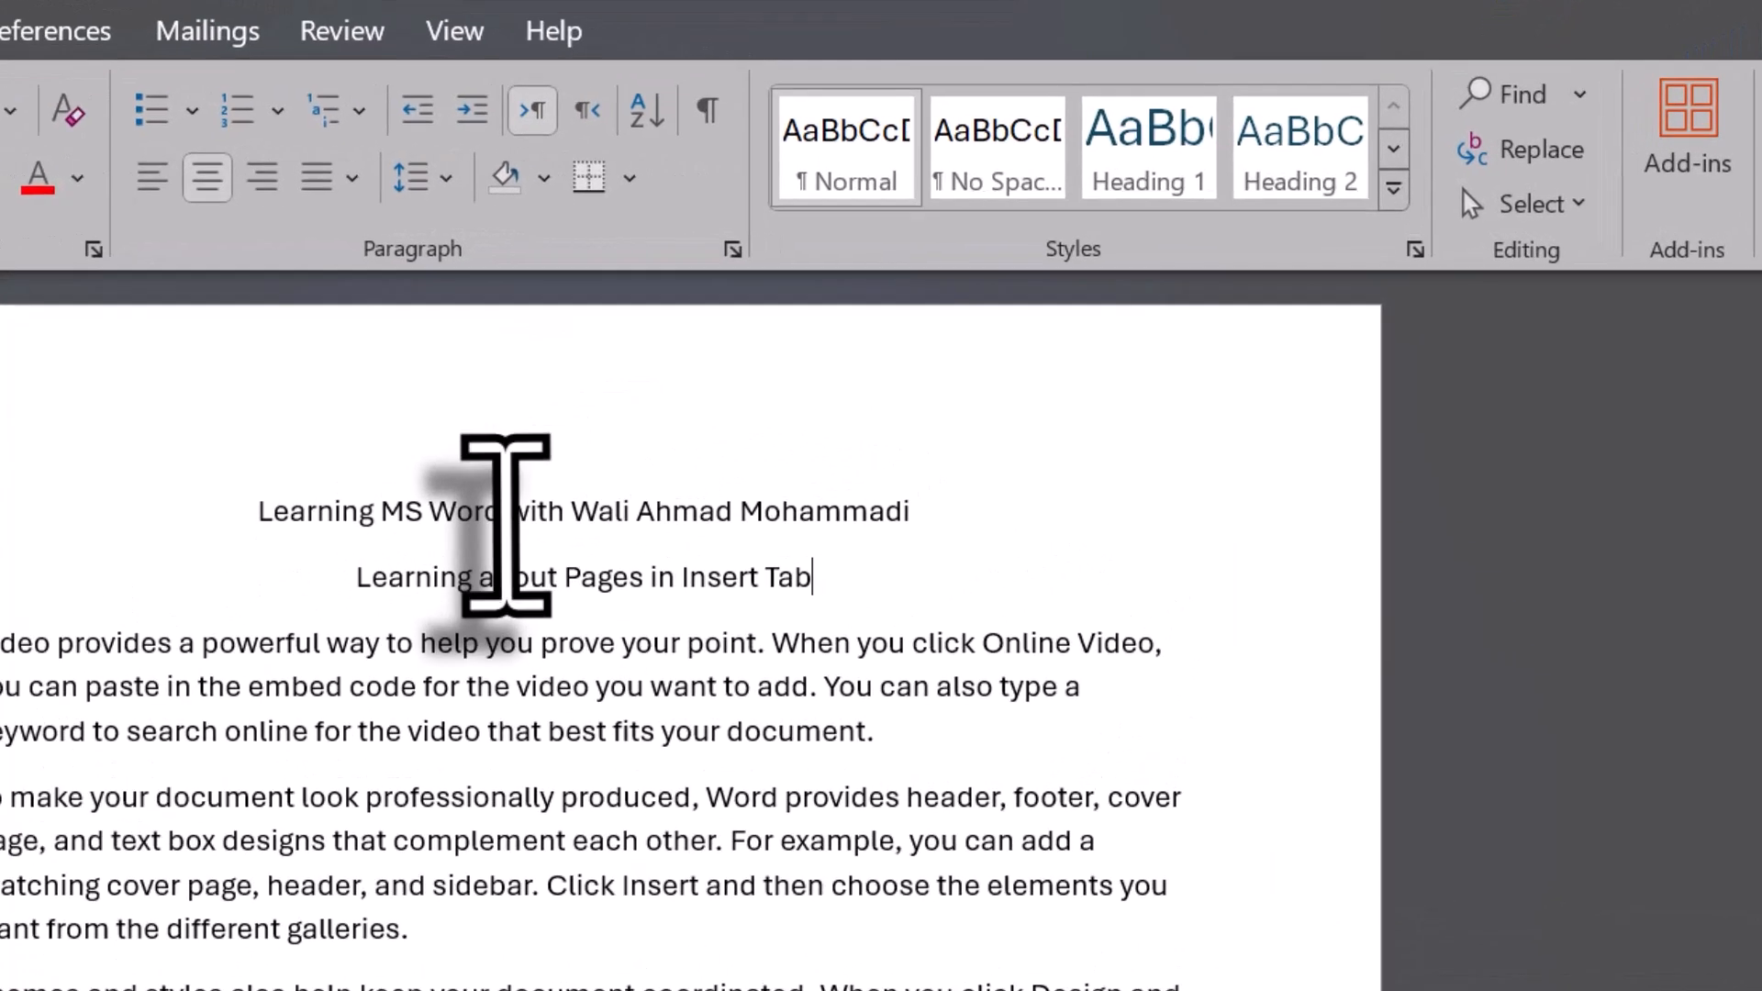
- Examine the built-in cover page designs and the options for more, removing or saving cover pages
left_click(503, 514)
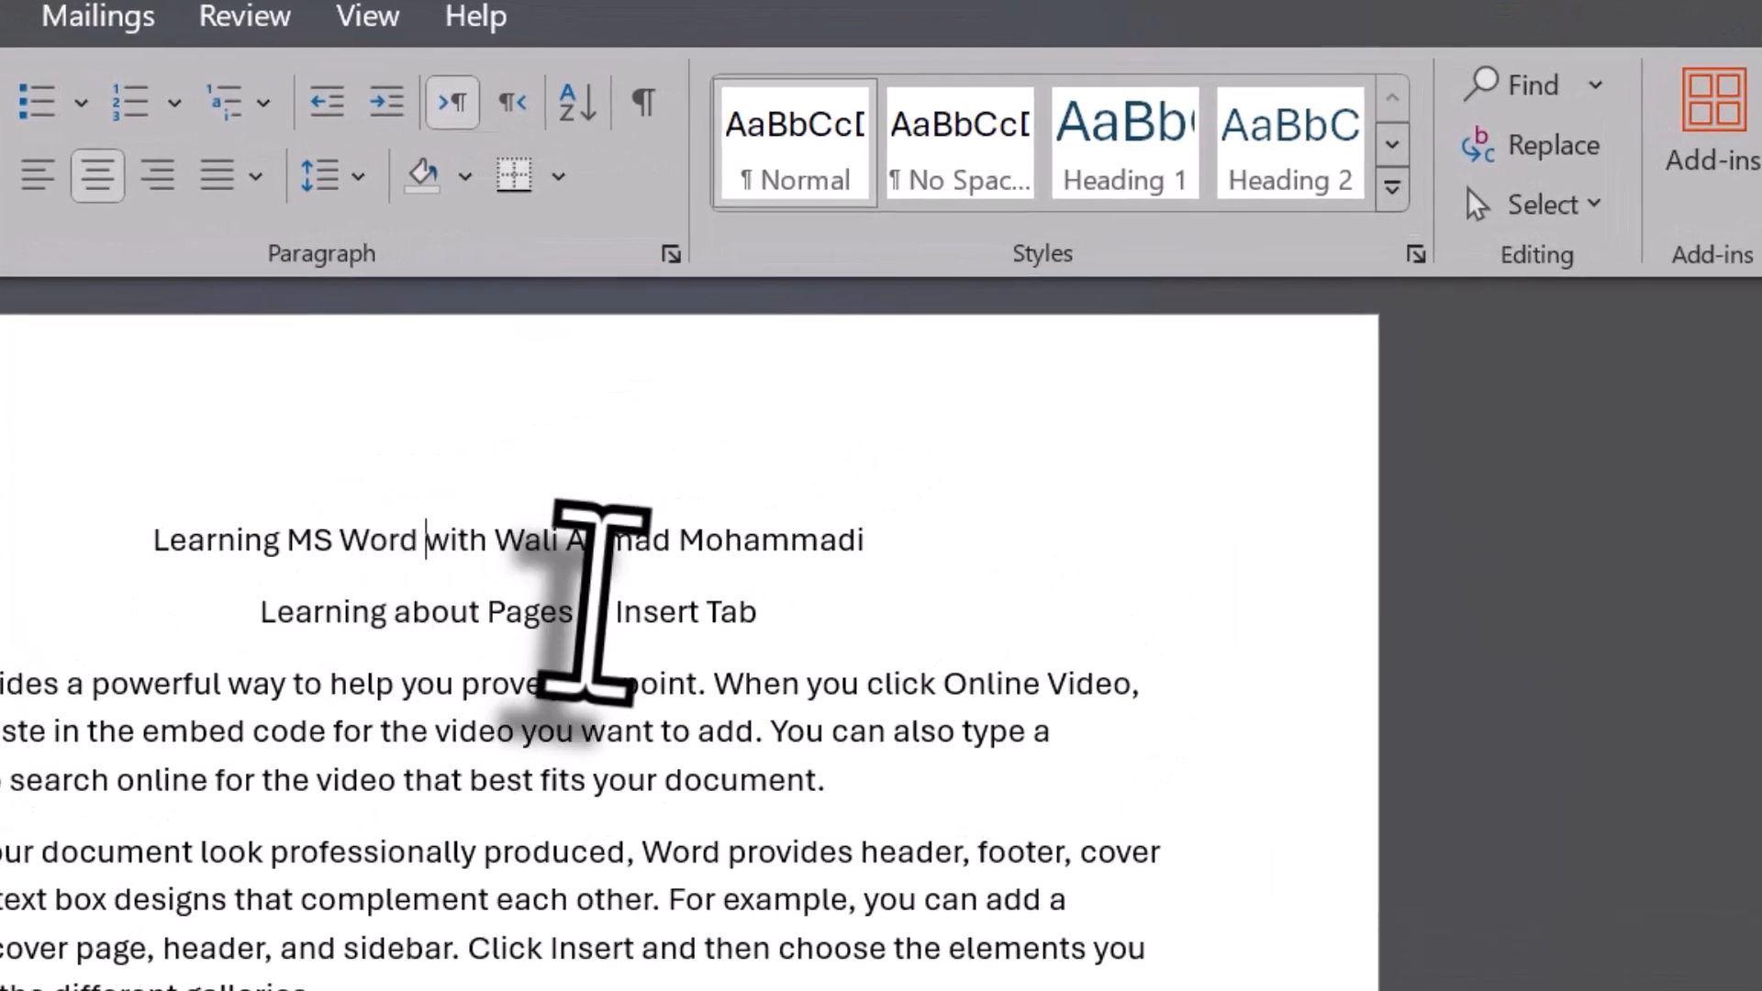
left_click(723, 895)
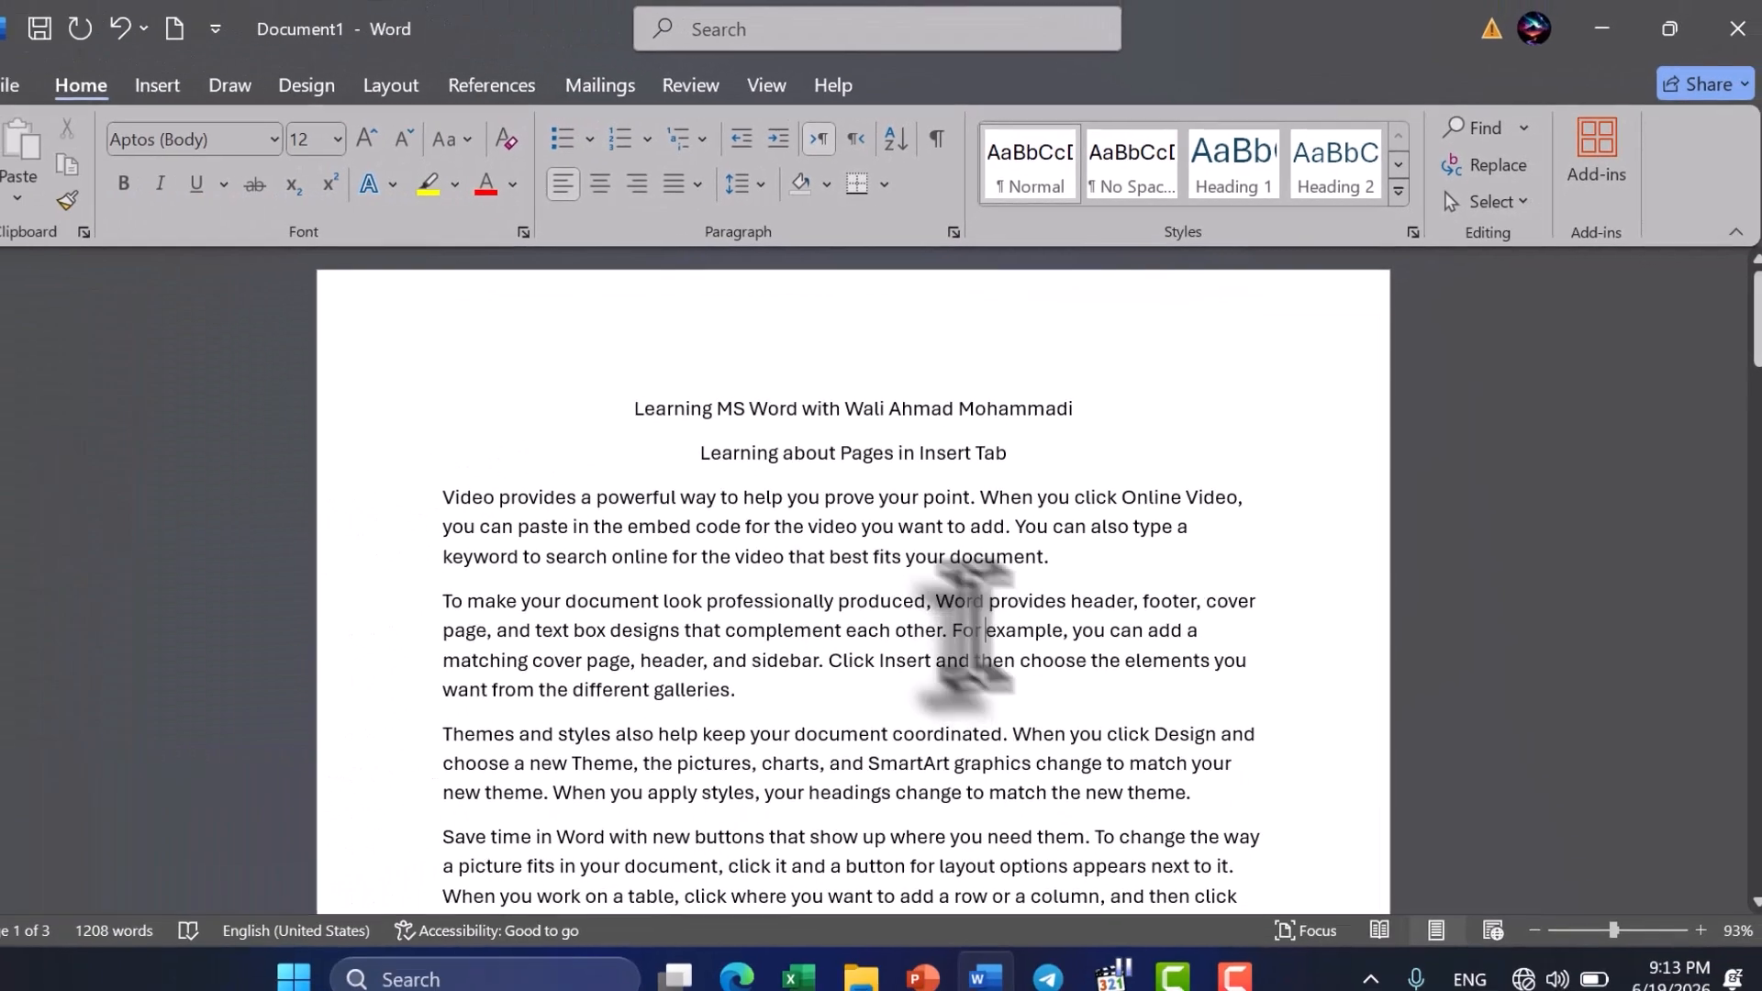
left_click(209, 91)
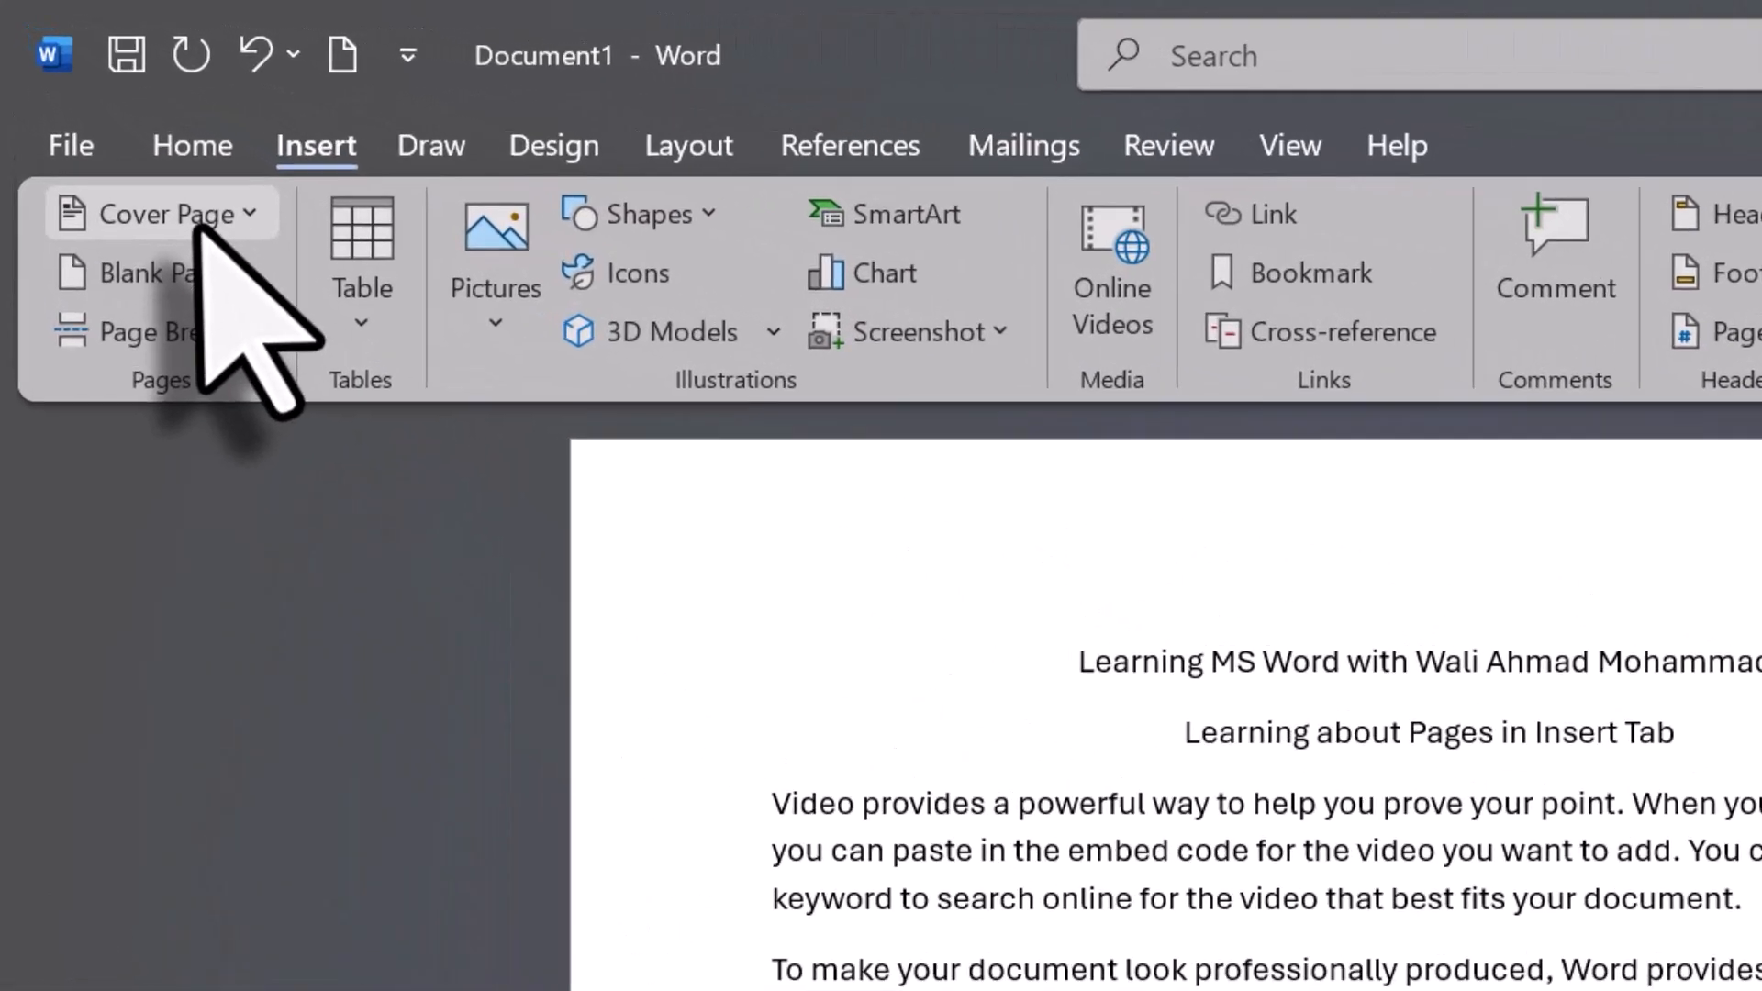
left_click(119, 134)
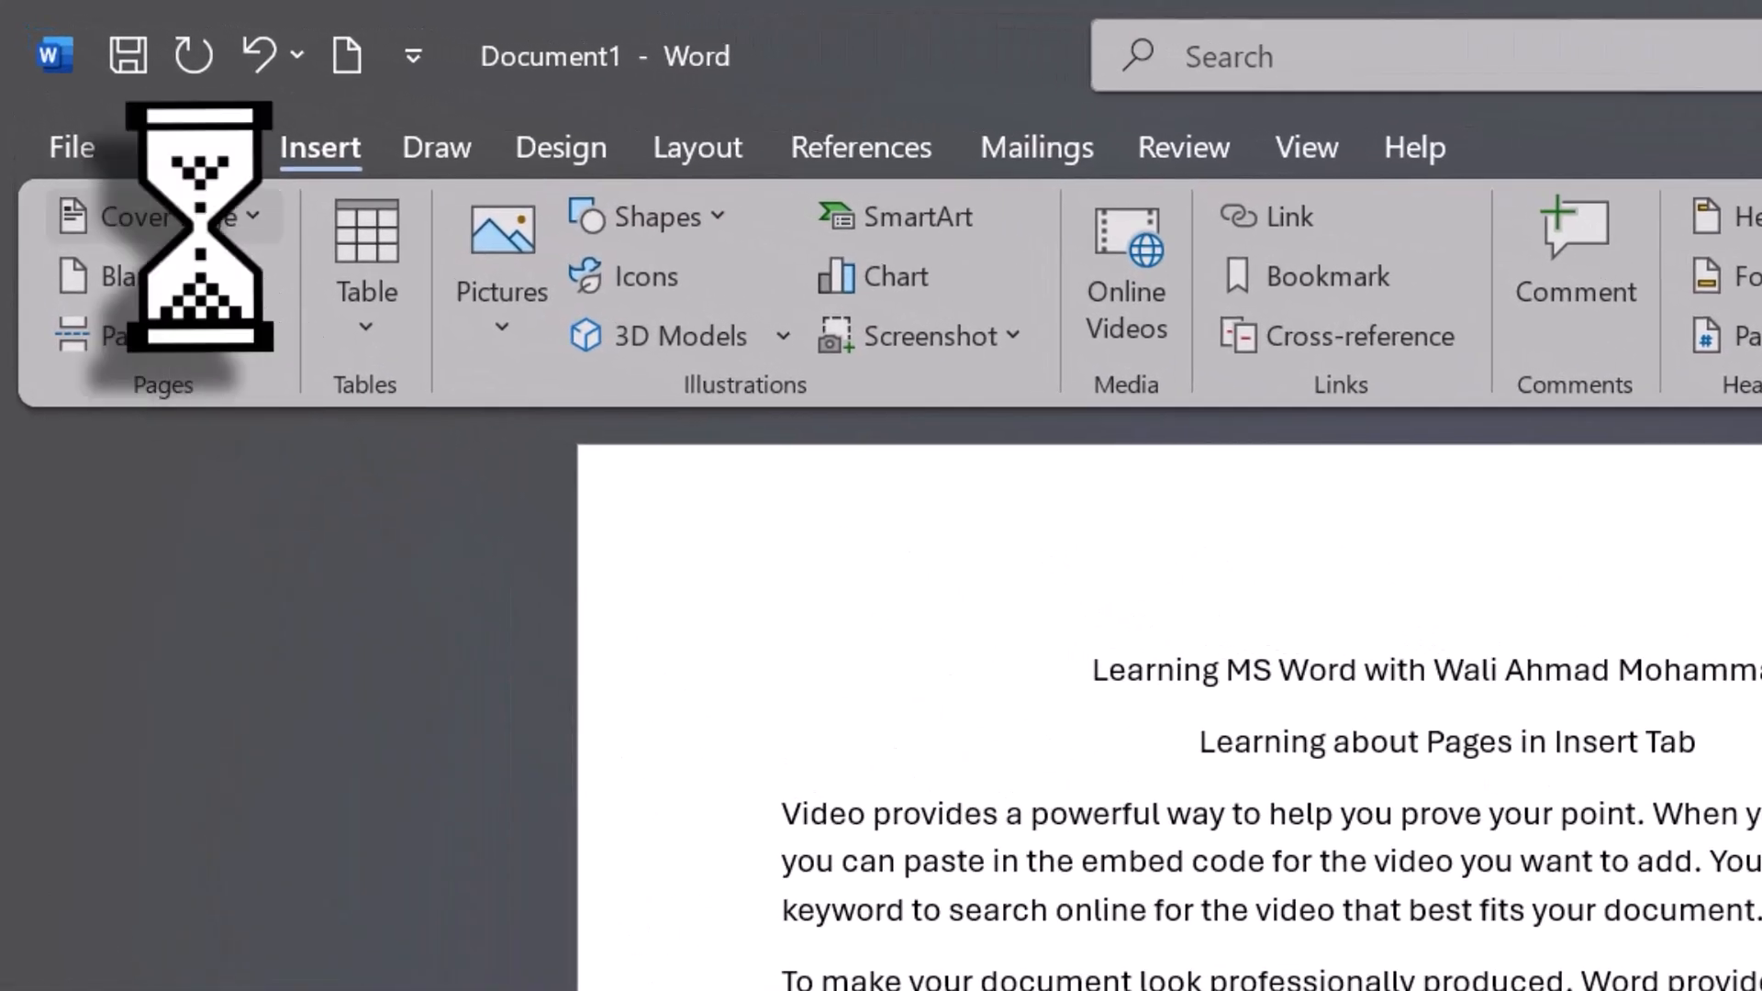
scroll(511, 633, "down", 5)
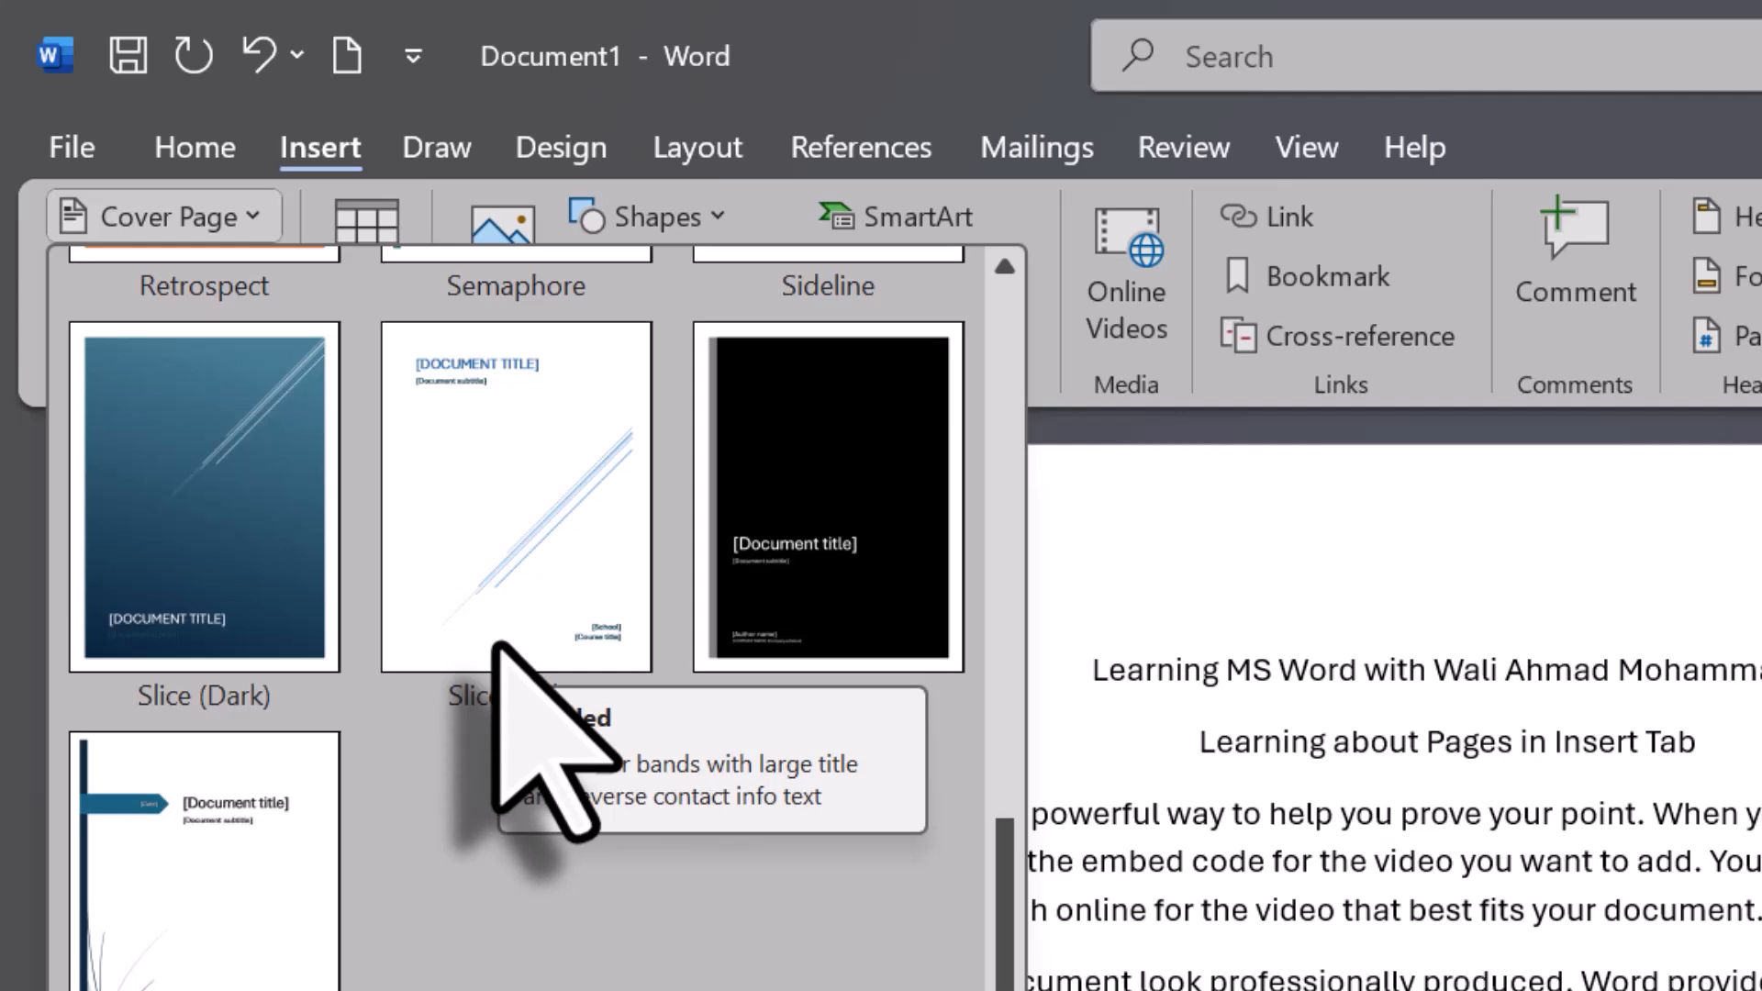
scroll(496, 645, "up", 5)
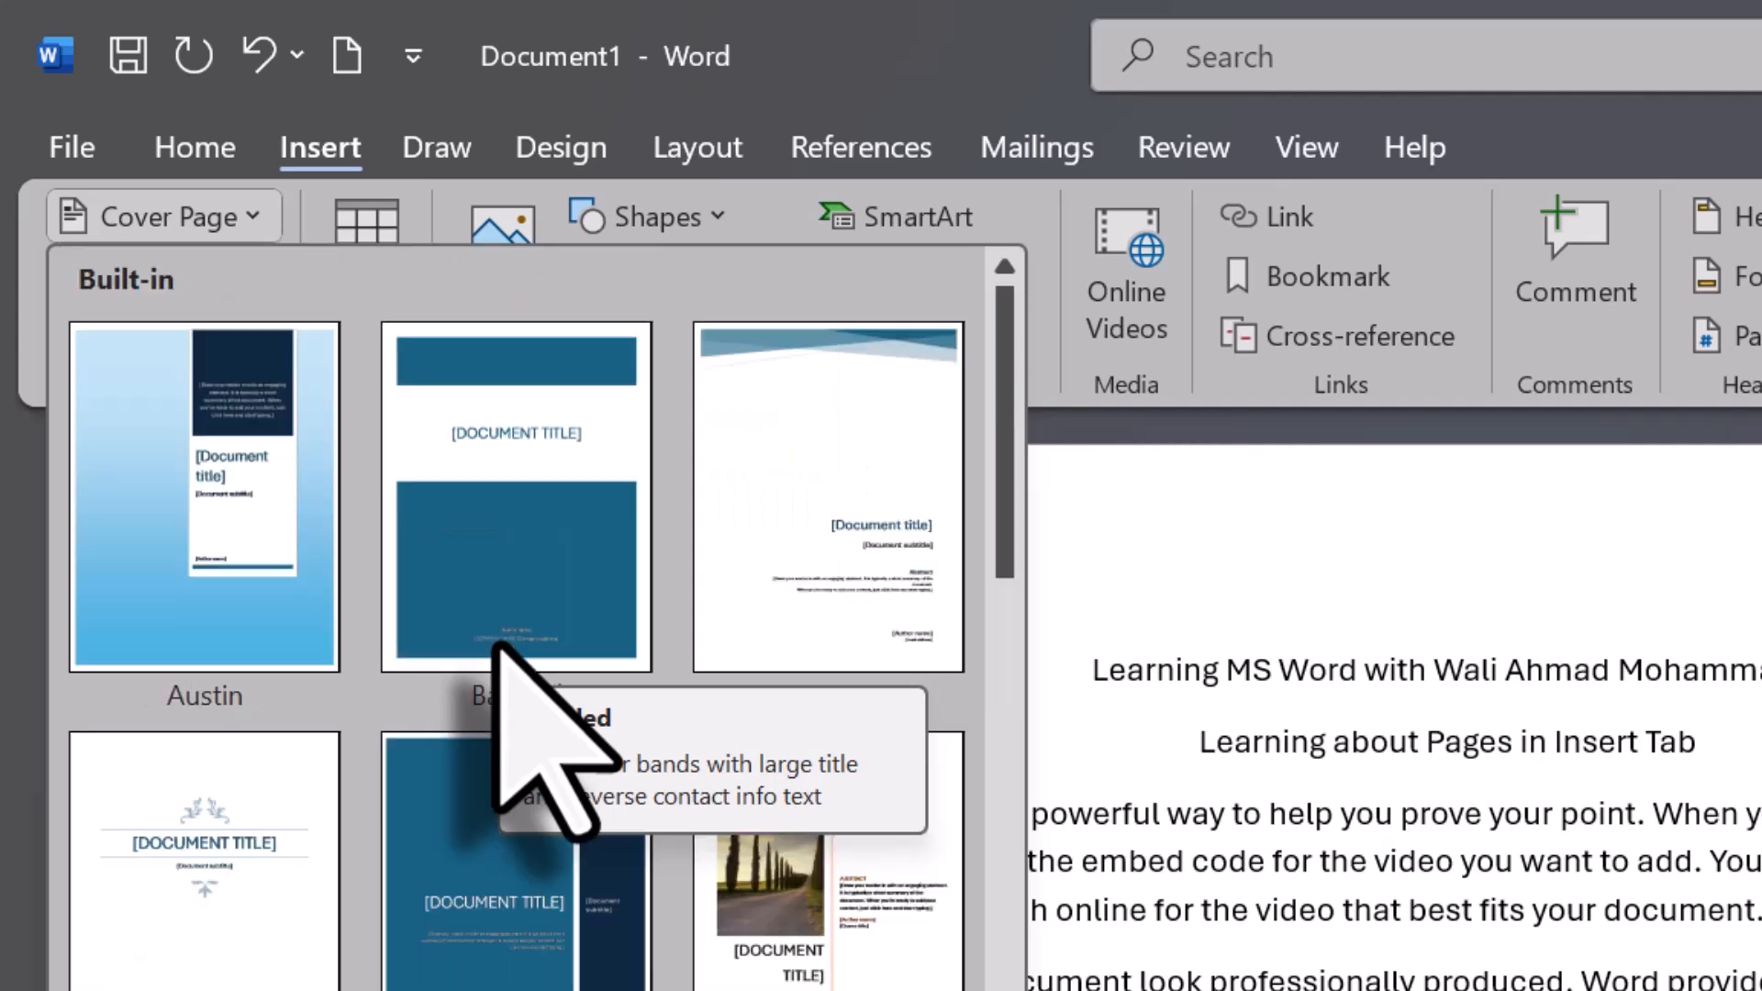
scroll(500, 647, "down", 5)
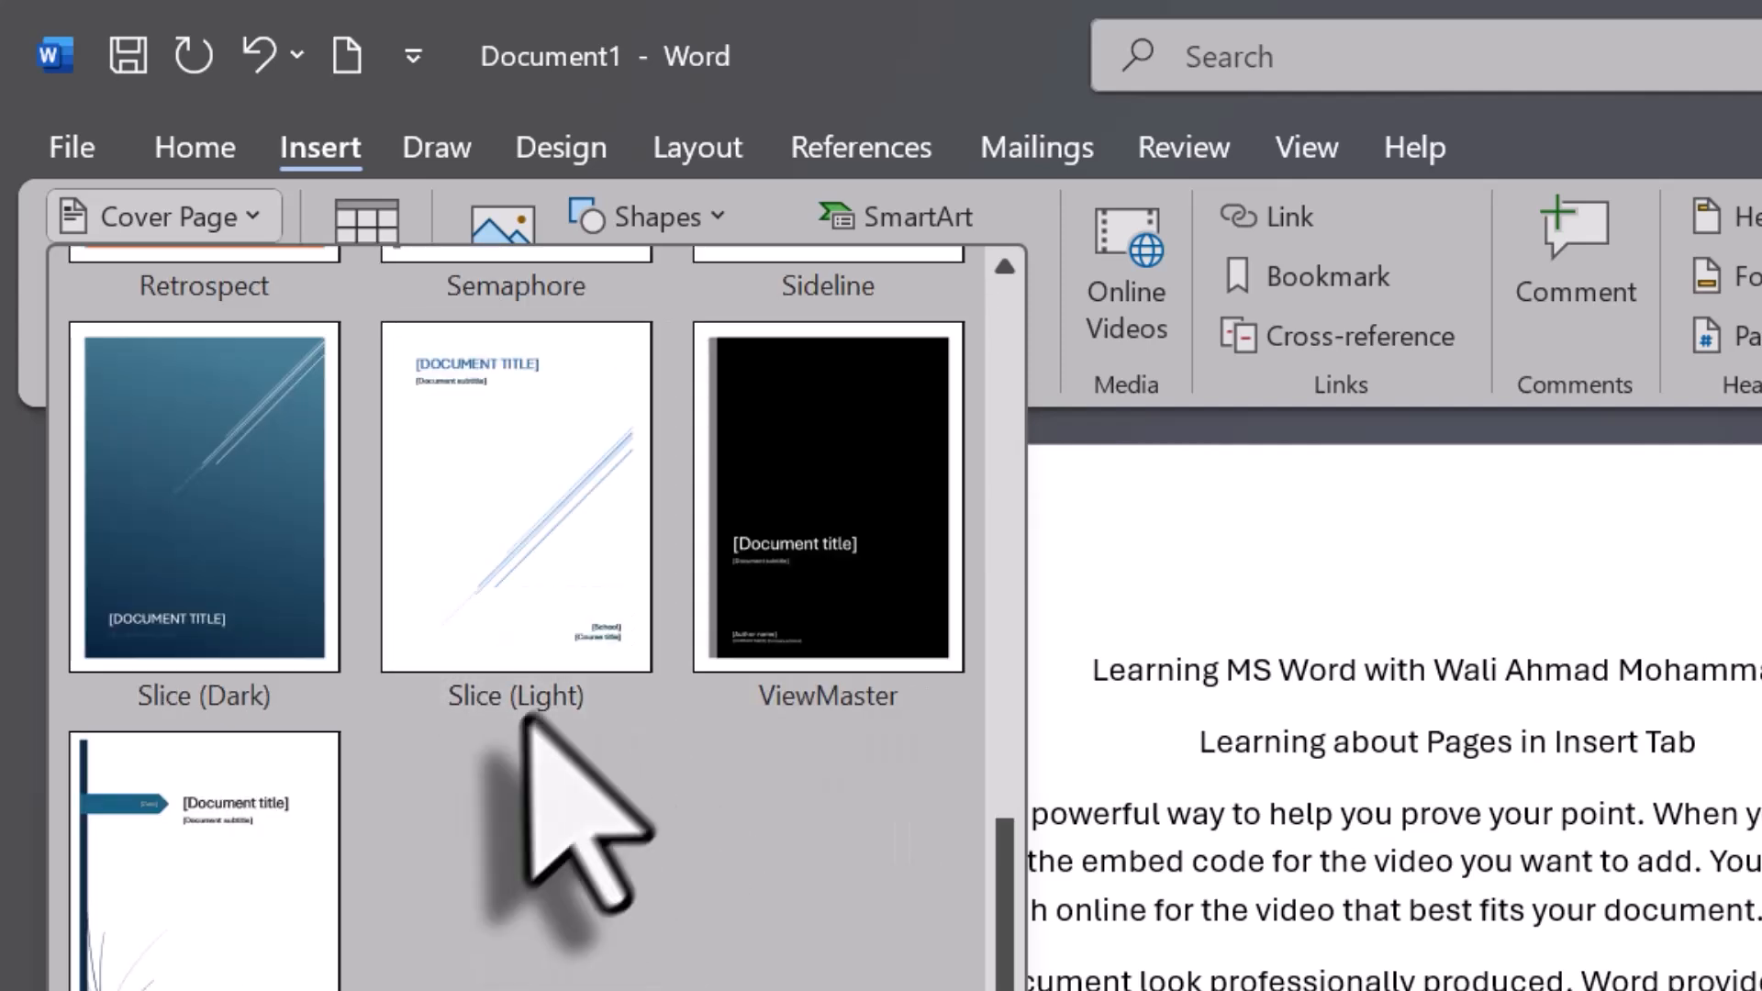
left_click_drag(1006, 936, 1017, 594)
left_click_drag(1017, 449, 1010, 786)
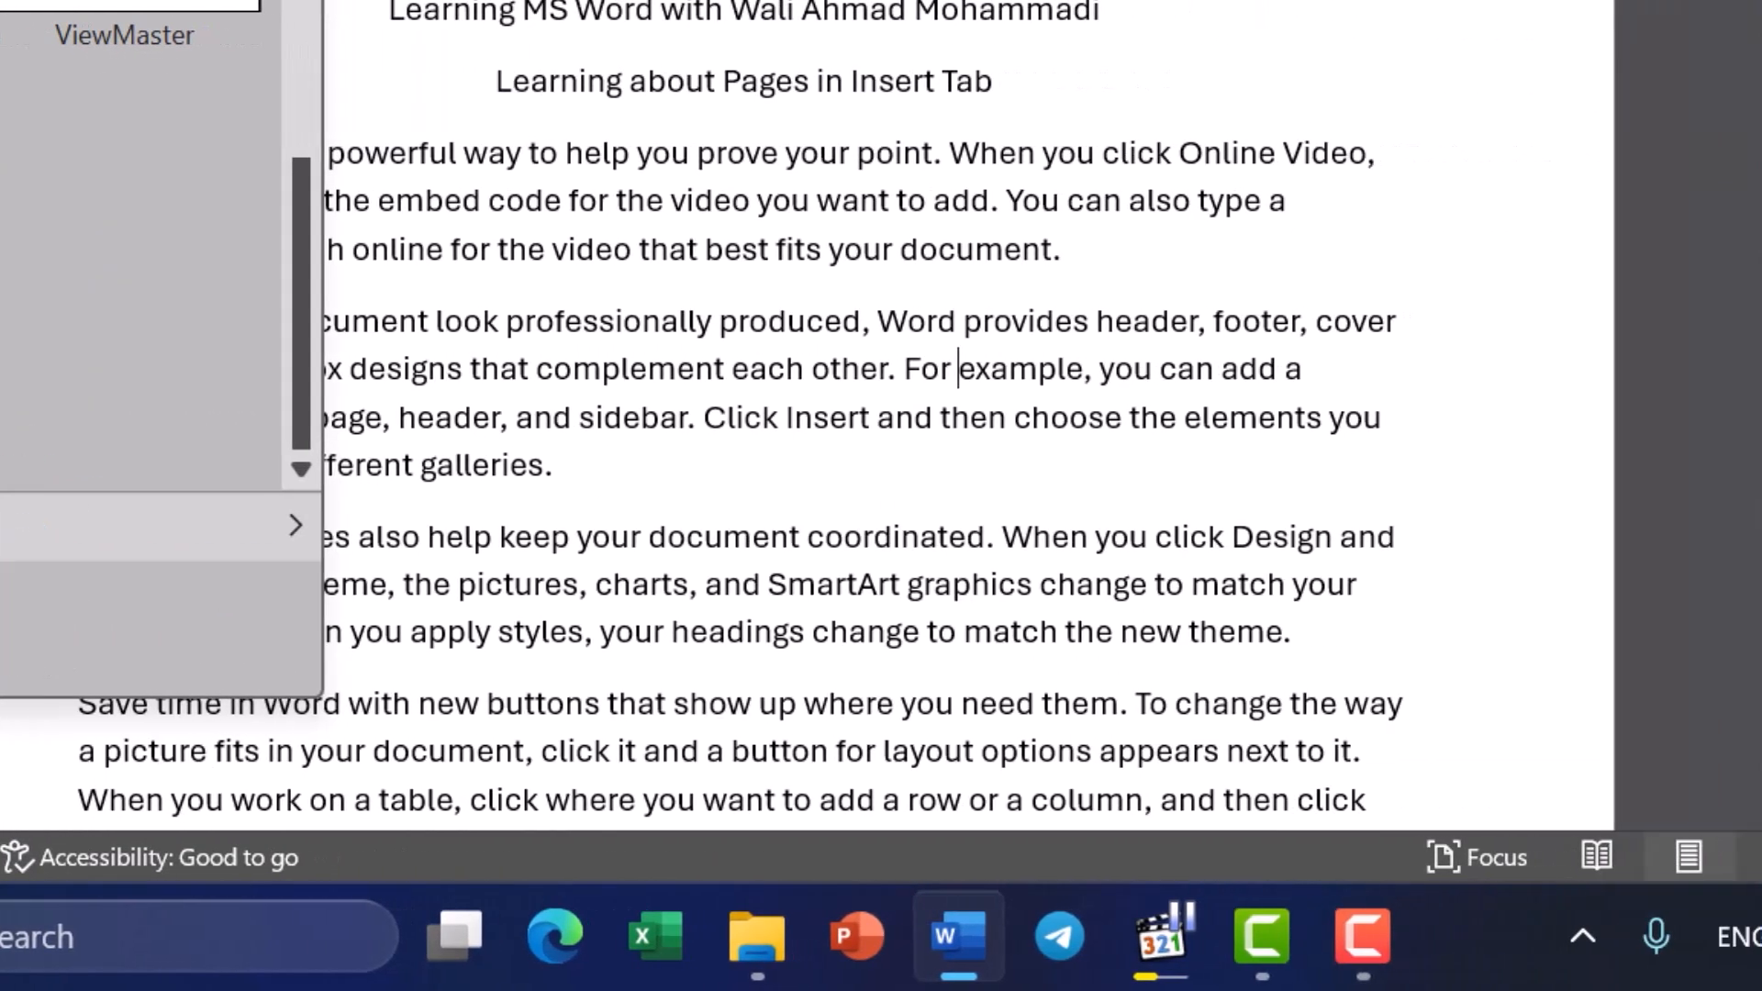
mouse_move(92, 526)
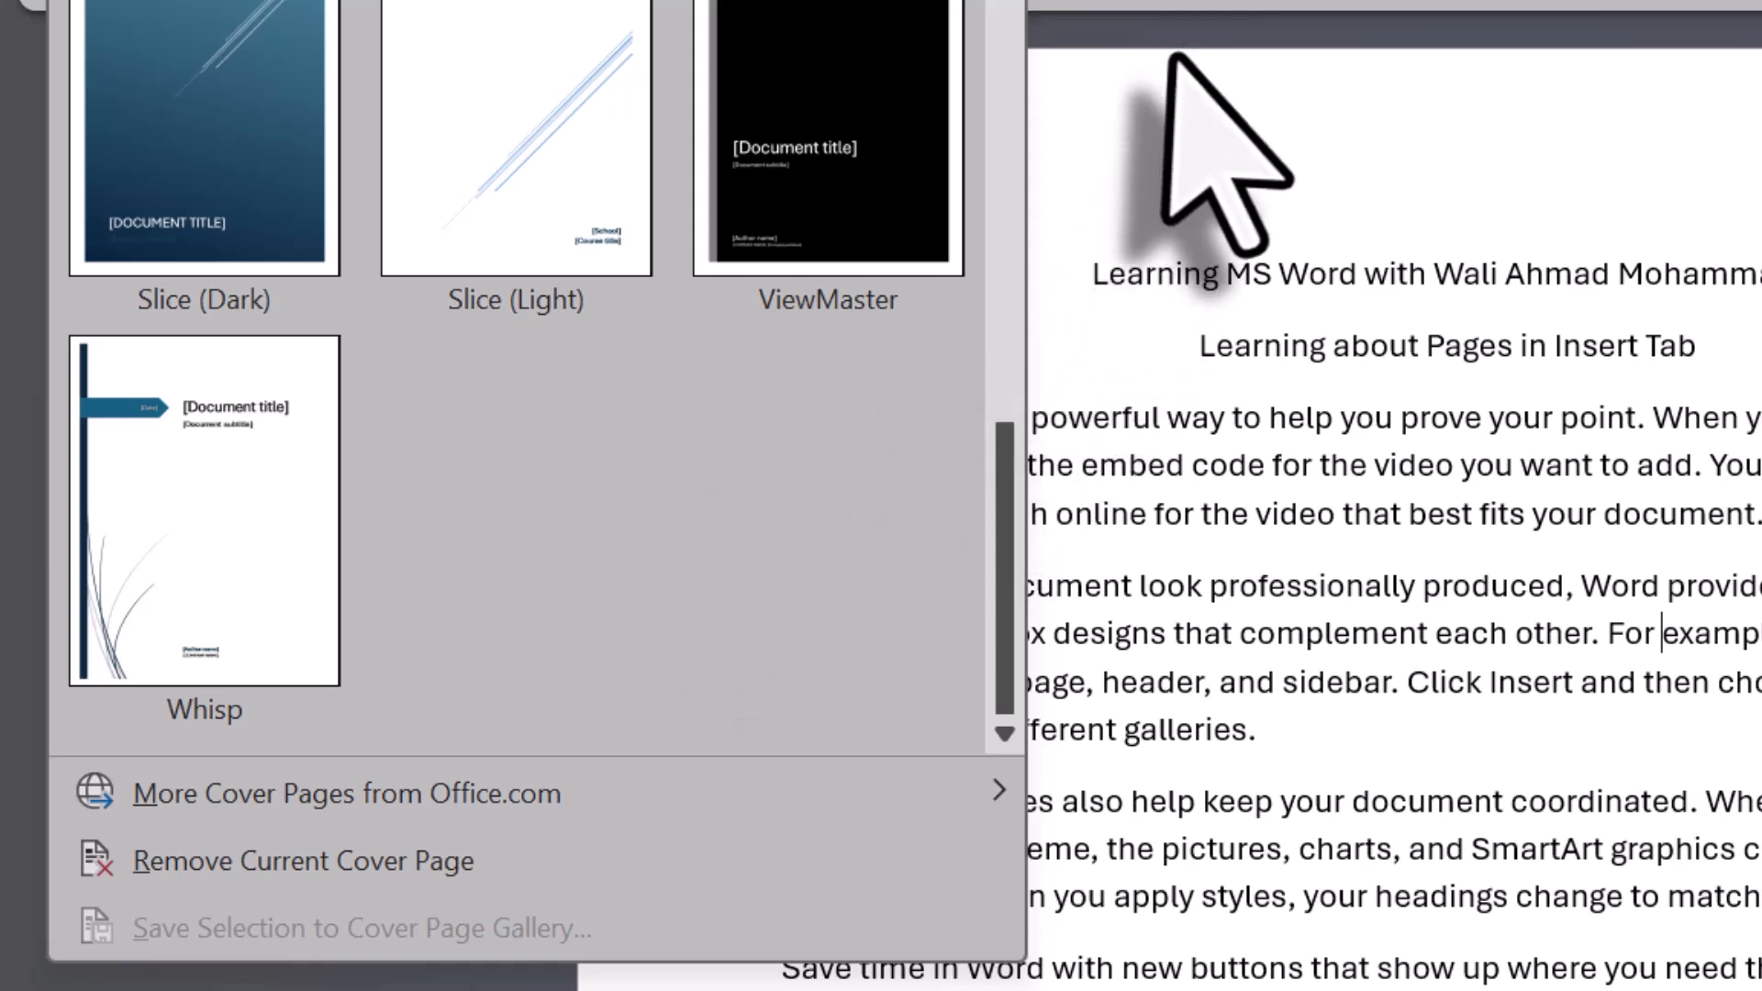
left_click(1172, 87)
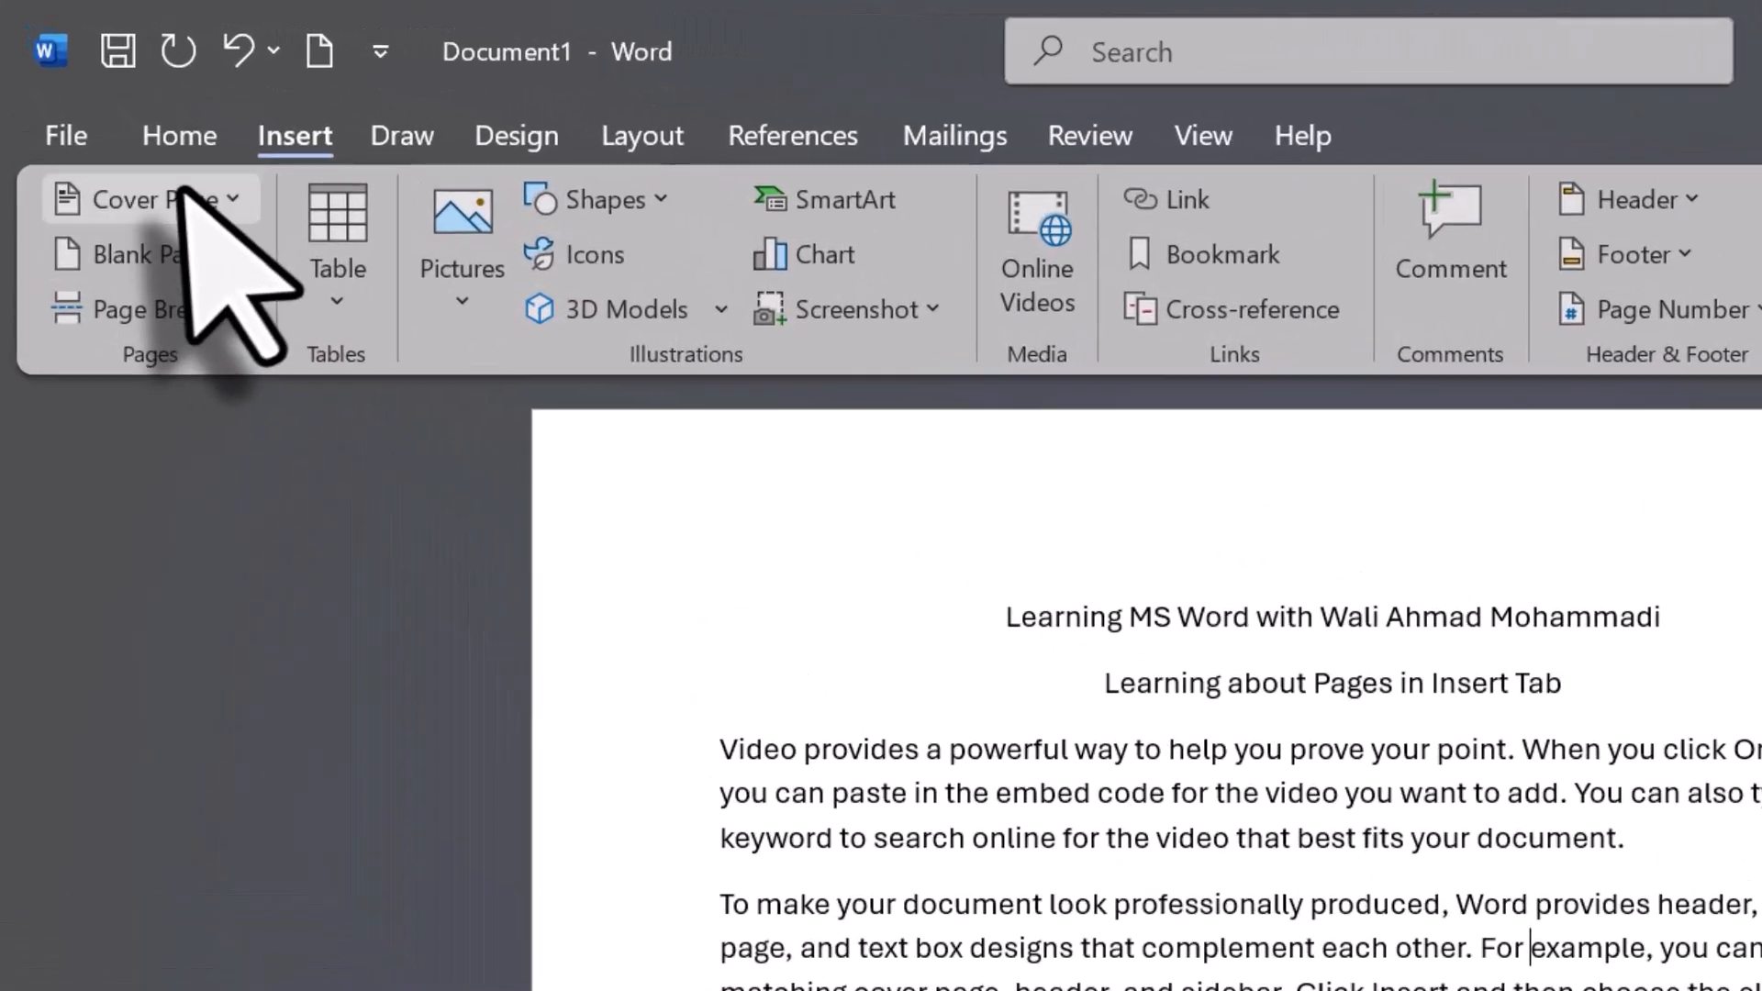
- Insert the Retrospect cover page and look over its layout
left_click(96, 130)
left_click_drag(1003, 275, 1040, 807)
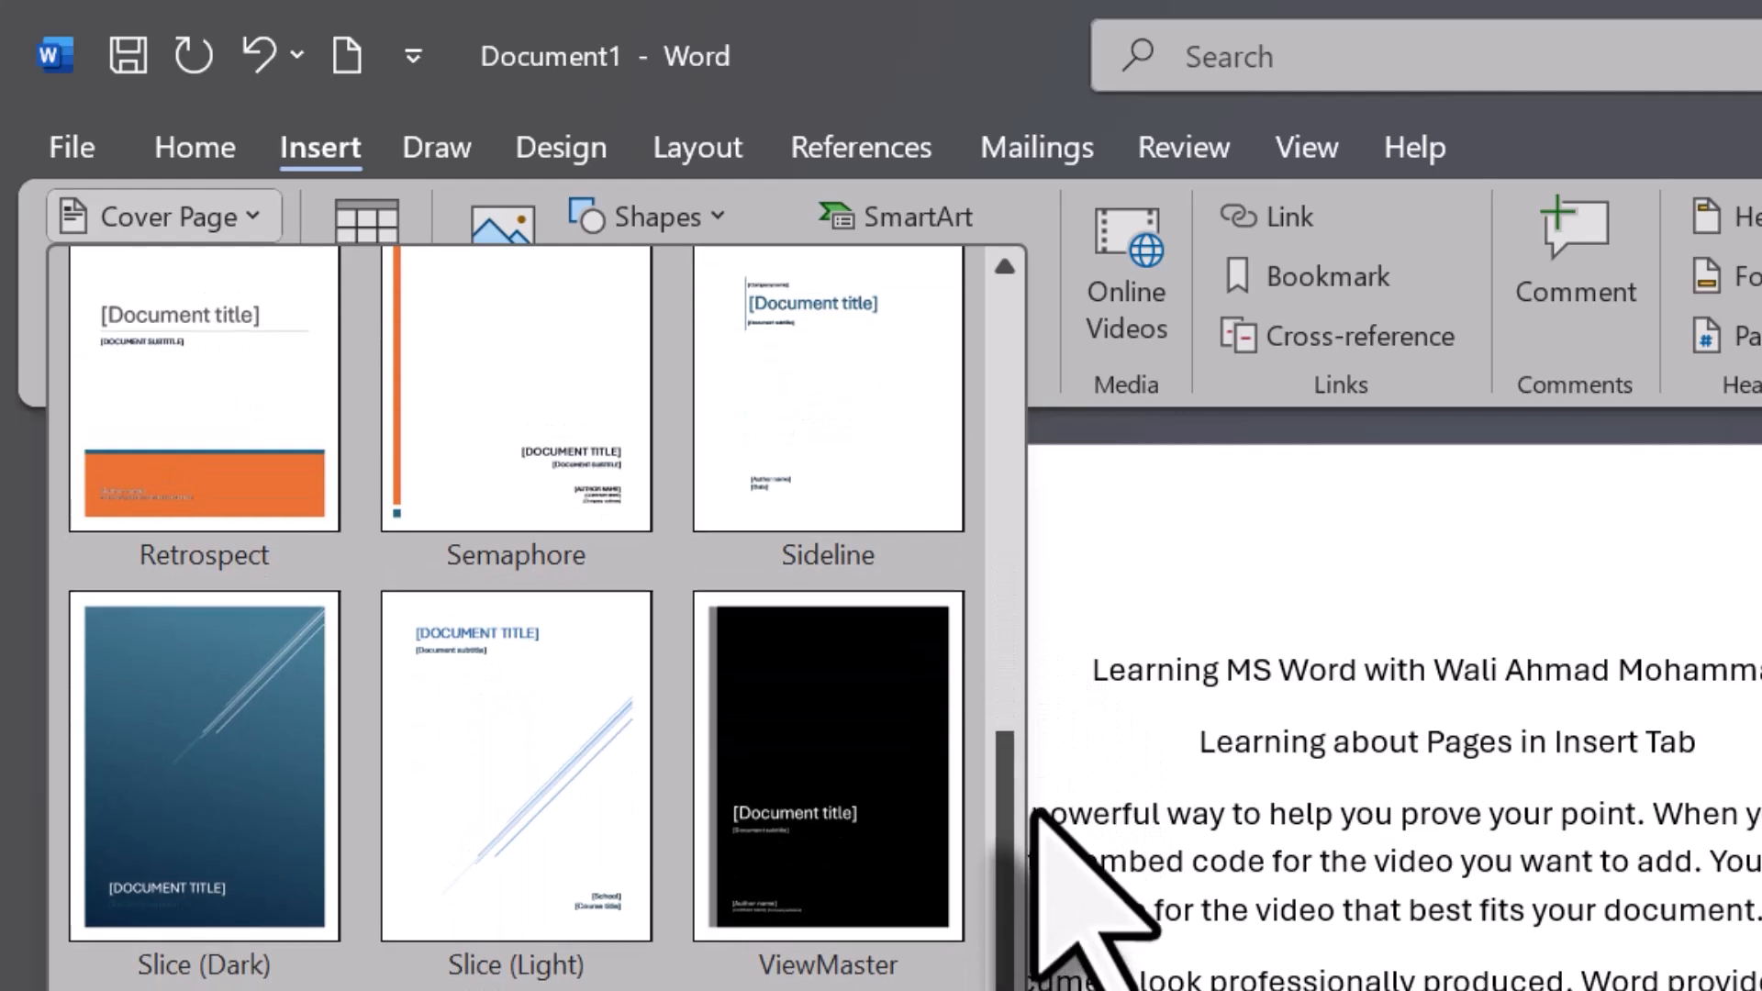
left_click(200, 404)
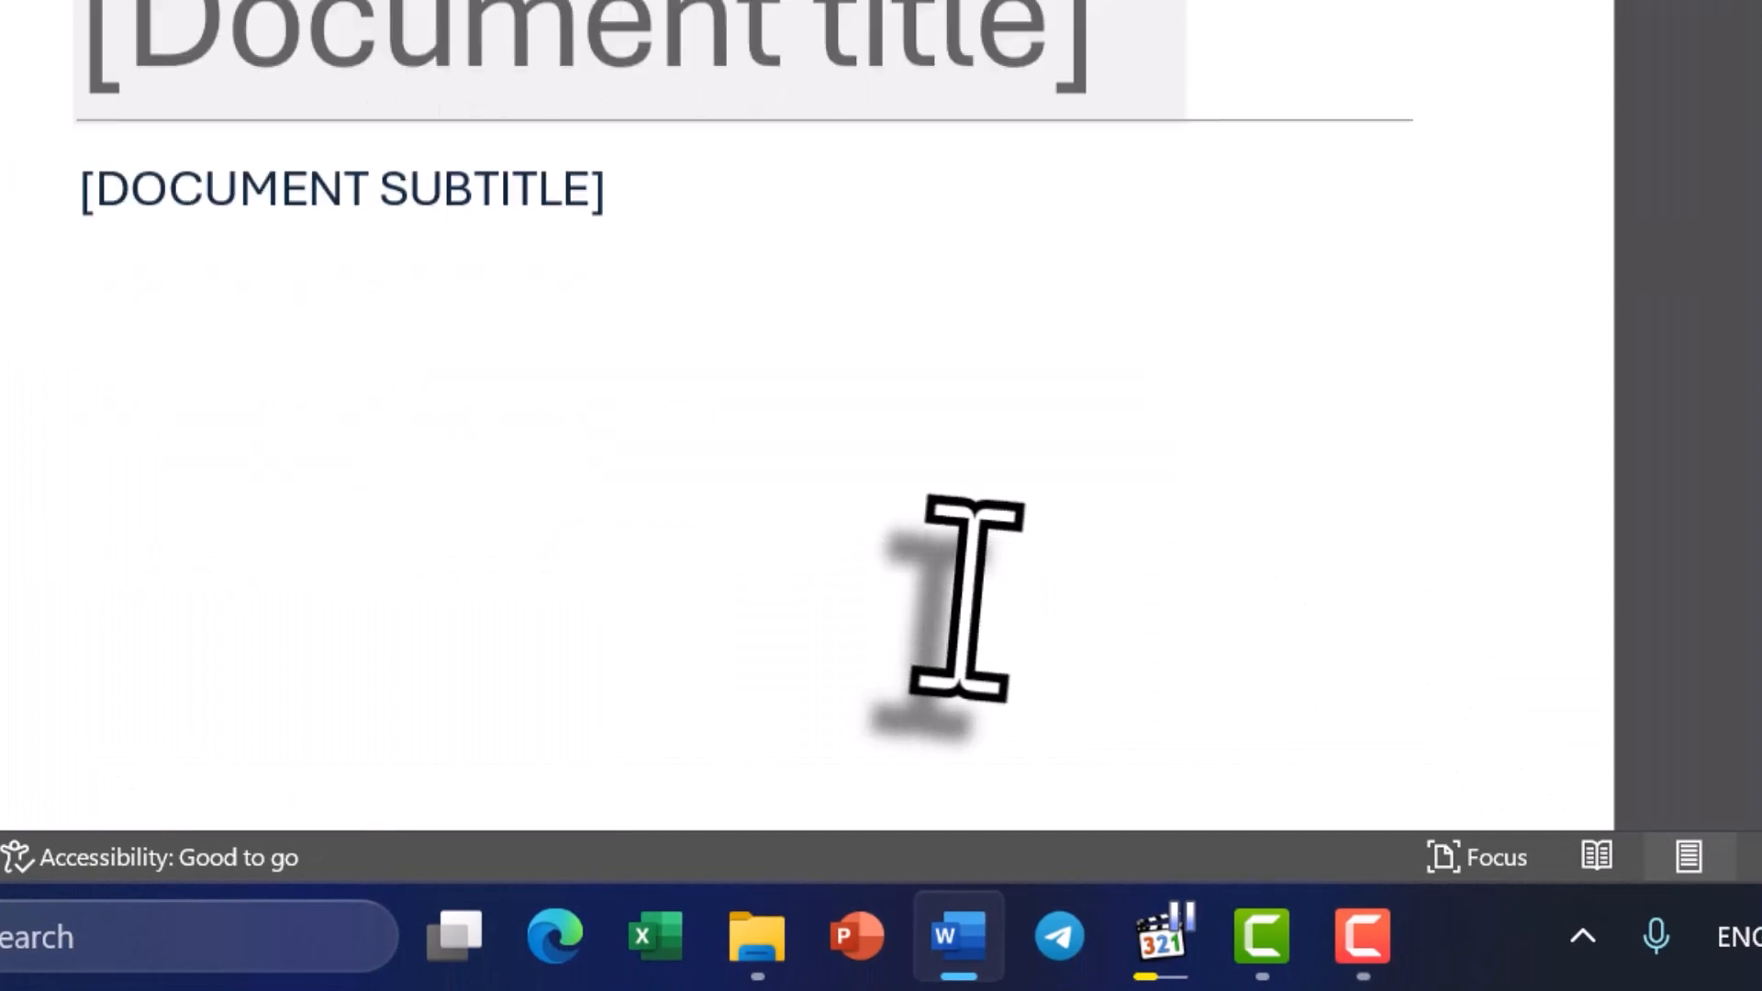
scroll(968, 598, "down", 3)
scroll(968, 598, "up", 3)
scroll(968, 598, "down", 10)
scroll(968, 598, "up", 6)
scroll(968, 598, "up", 5)
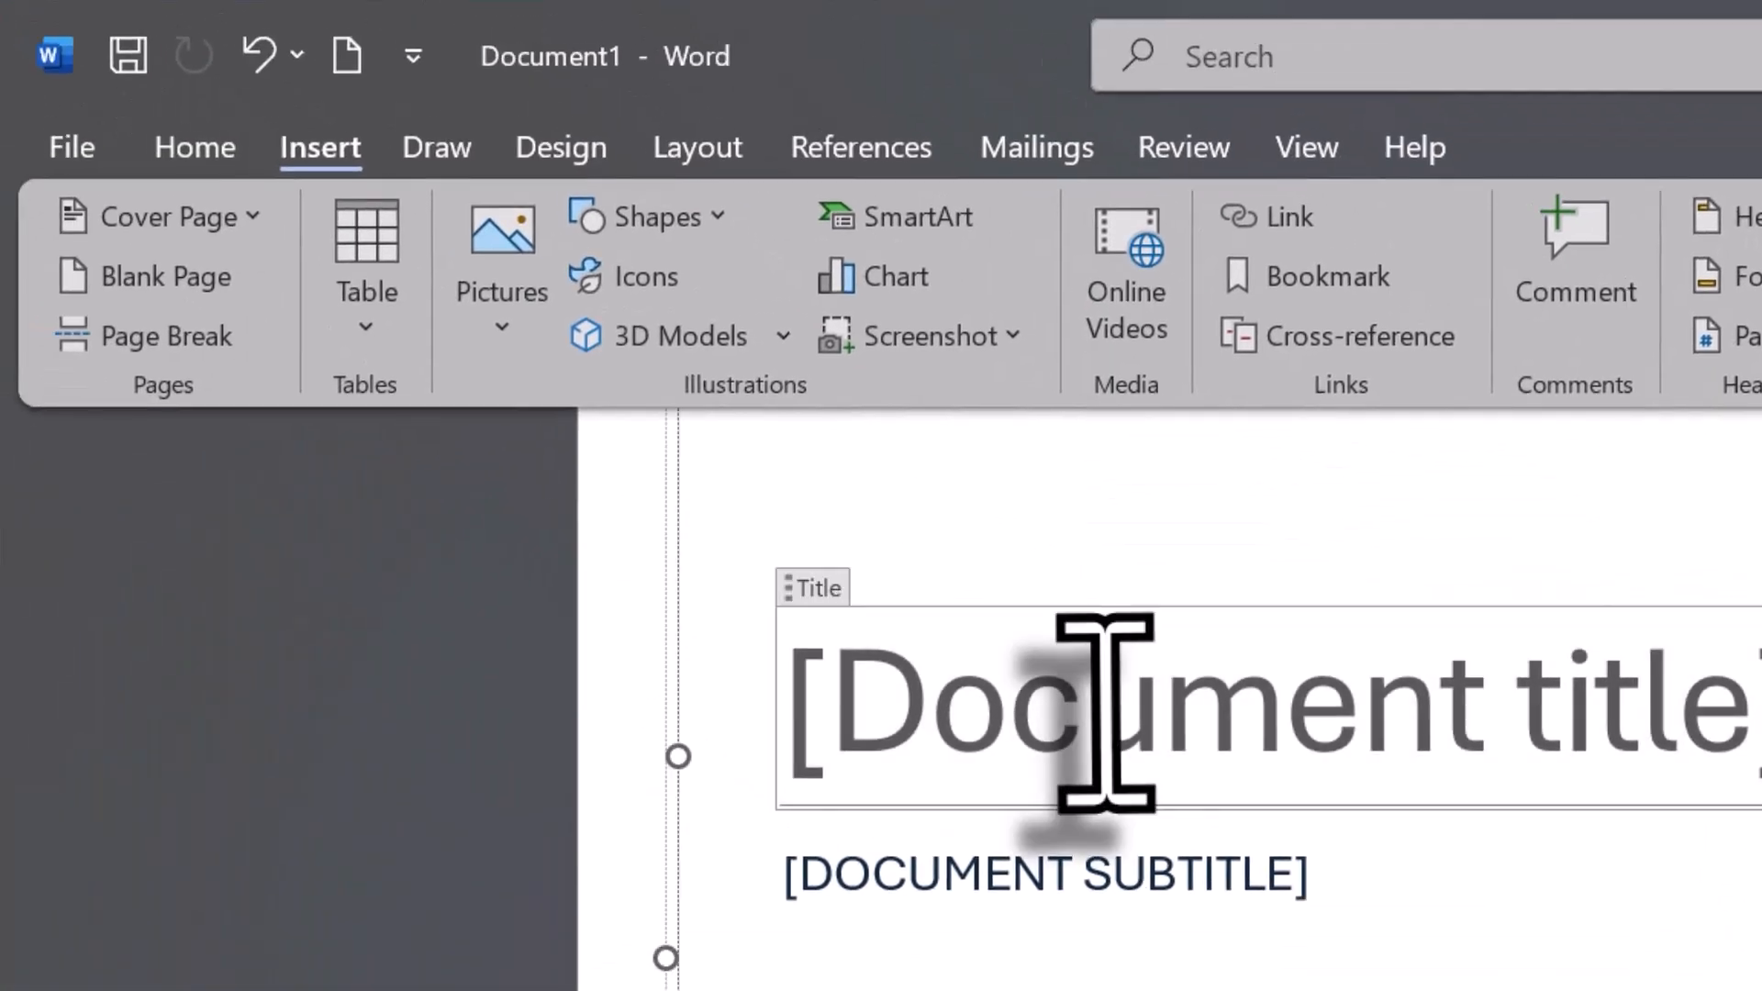
- Replace the title placeholder on the cover page with a title about learning MS Word
left_click(1105, 713)
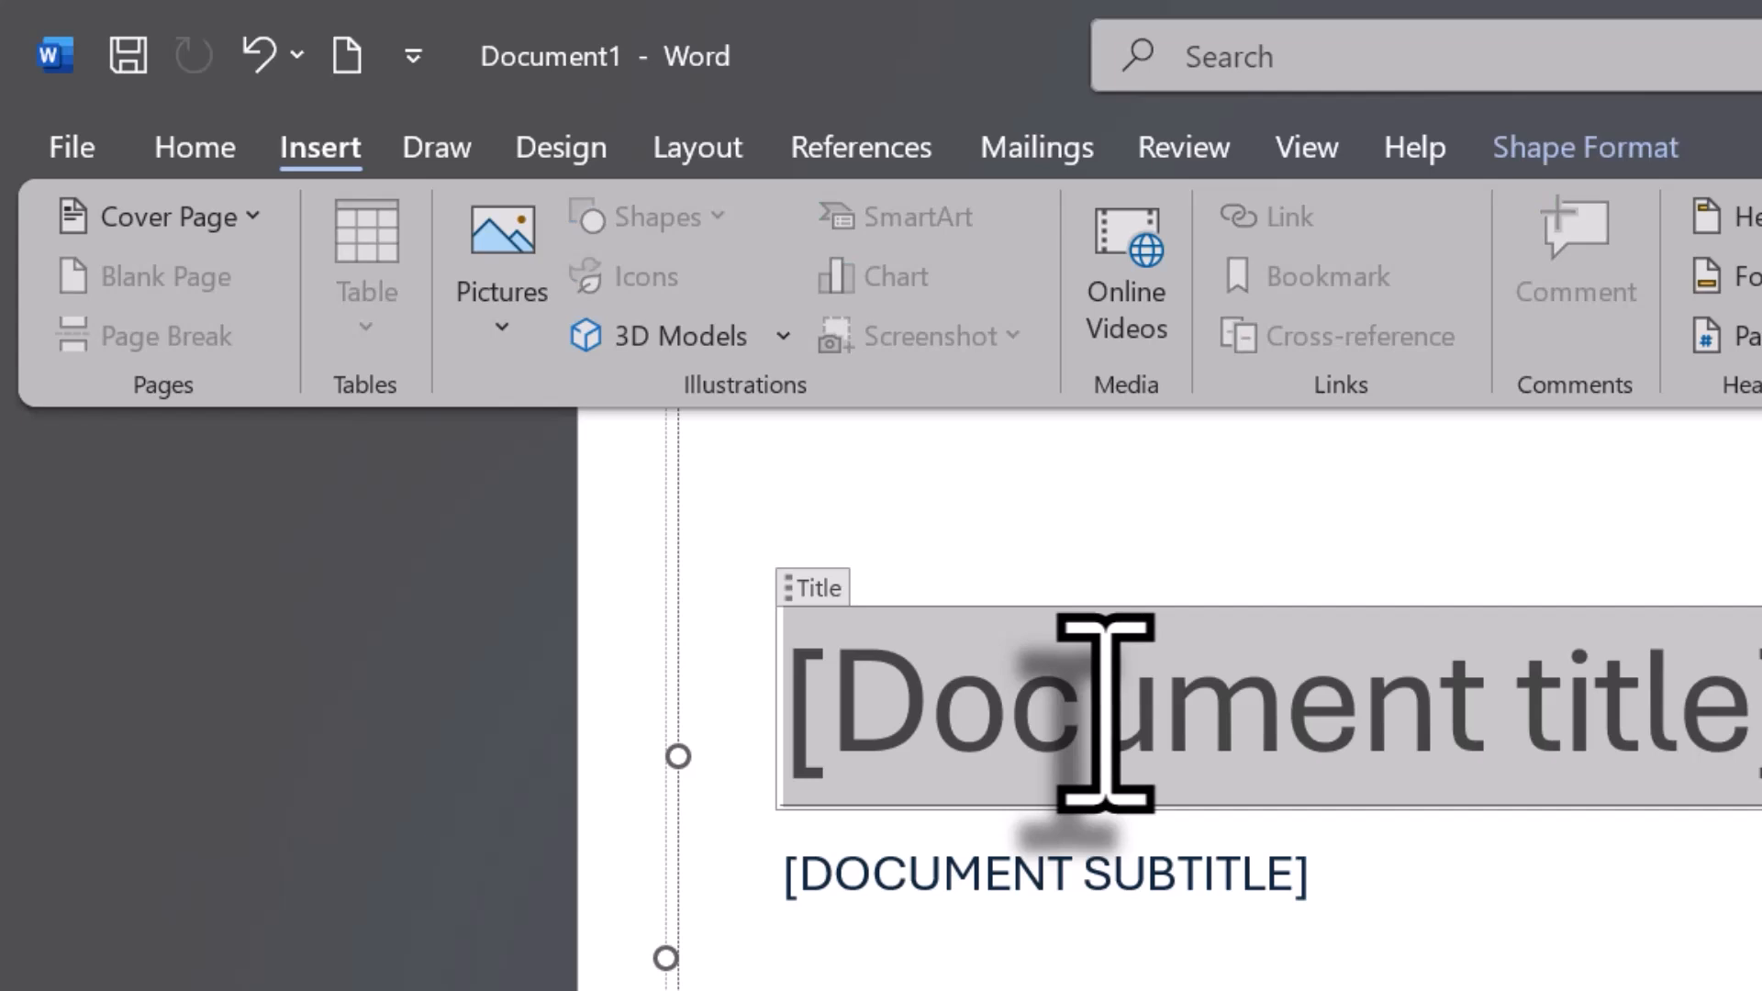
type("Leanring MS")
key("BackSpace")
key("BackSpace")
key("BackSpace")
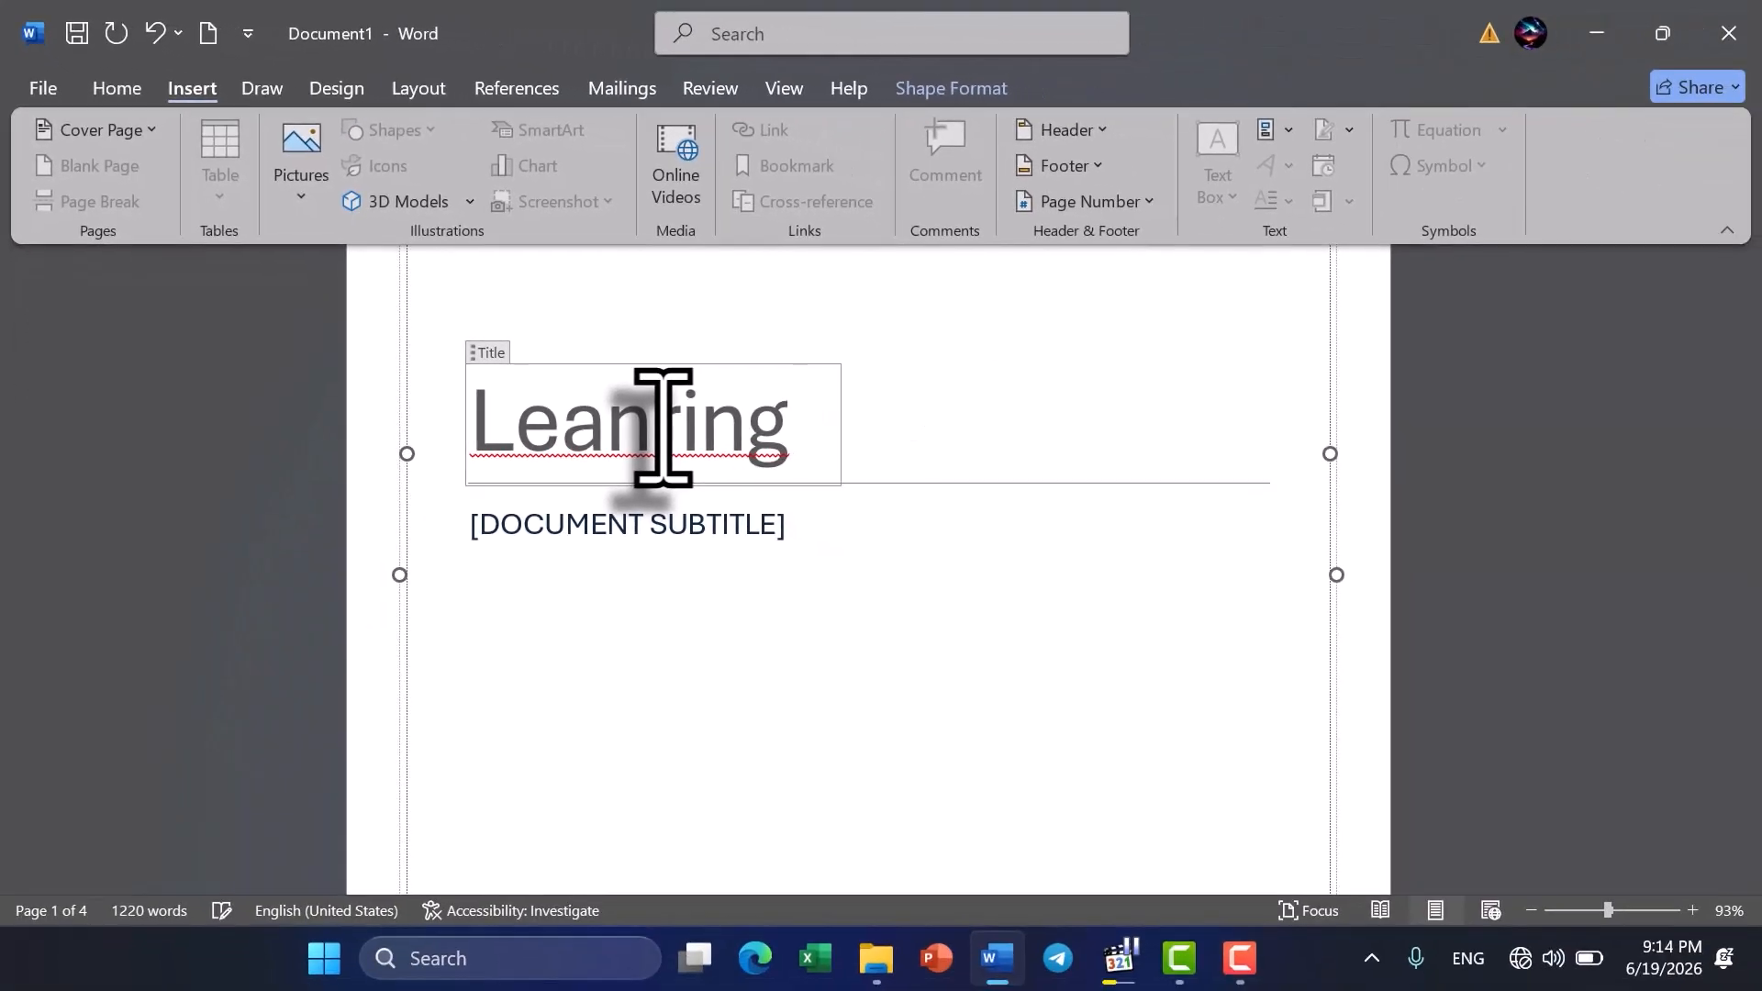
key("BackSpace")
key("BackSpace")
key("BackSpace")
key("BackSpace")
key("BackSpace")
type("ening")
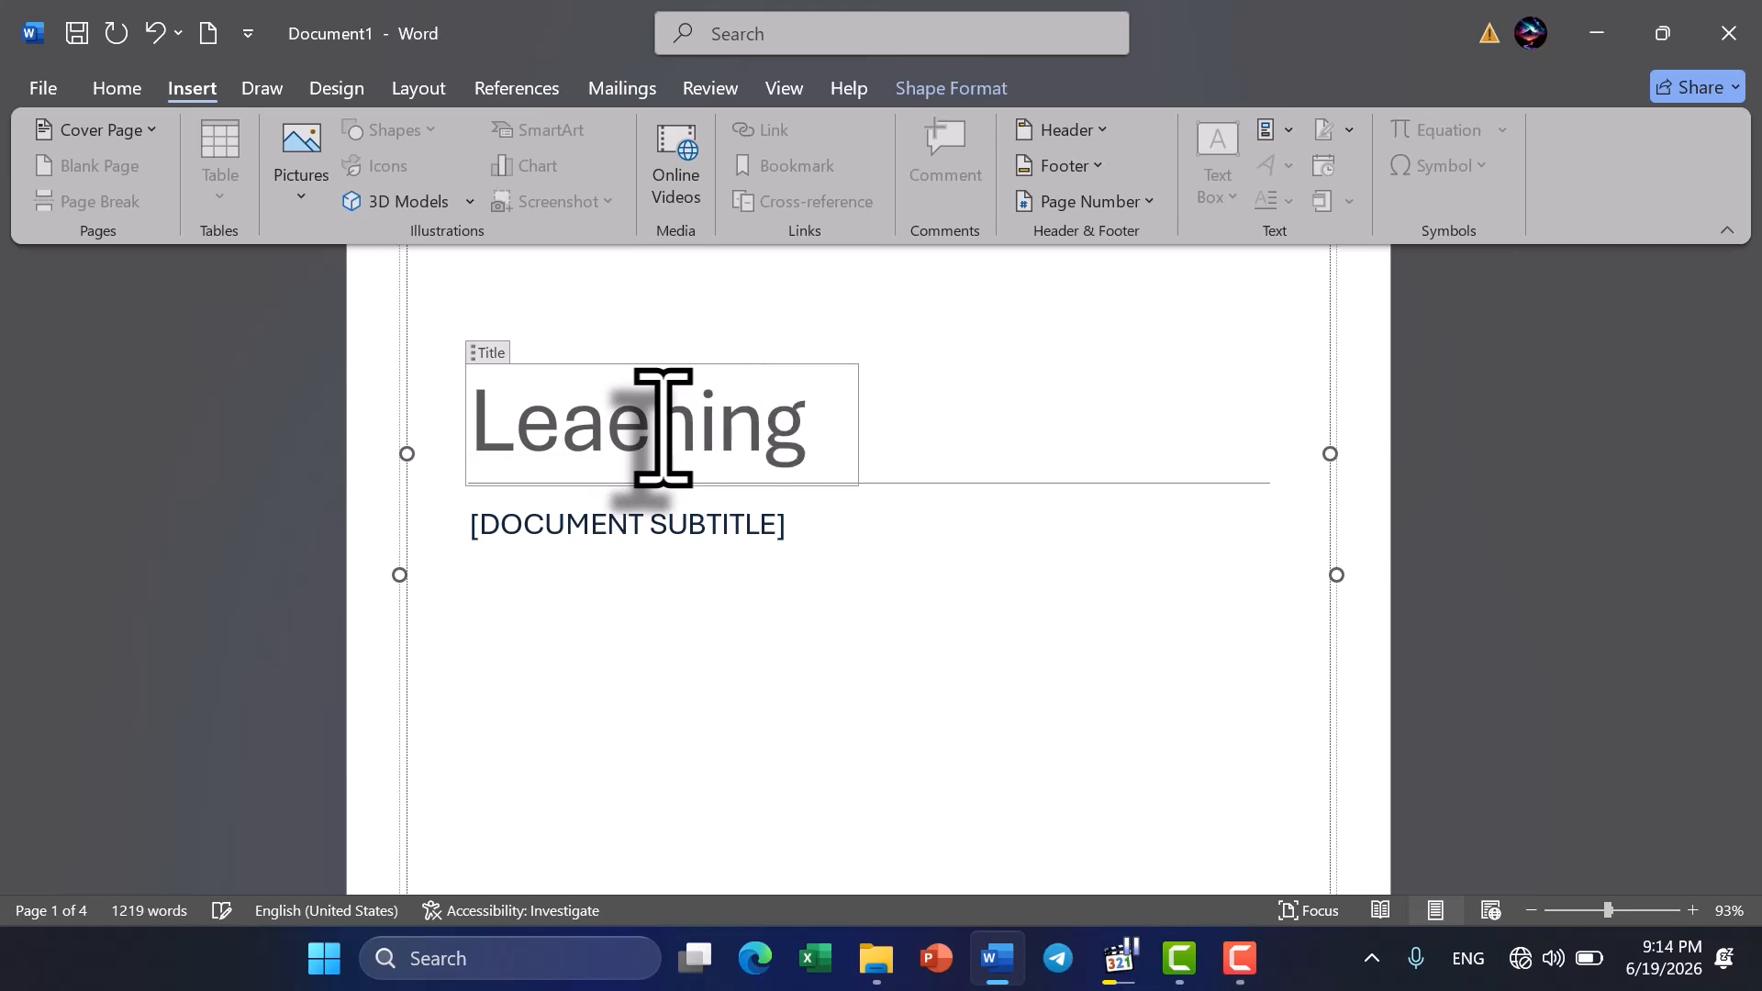
type(" MS")
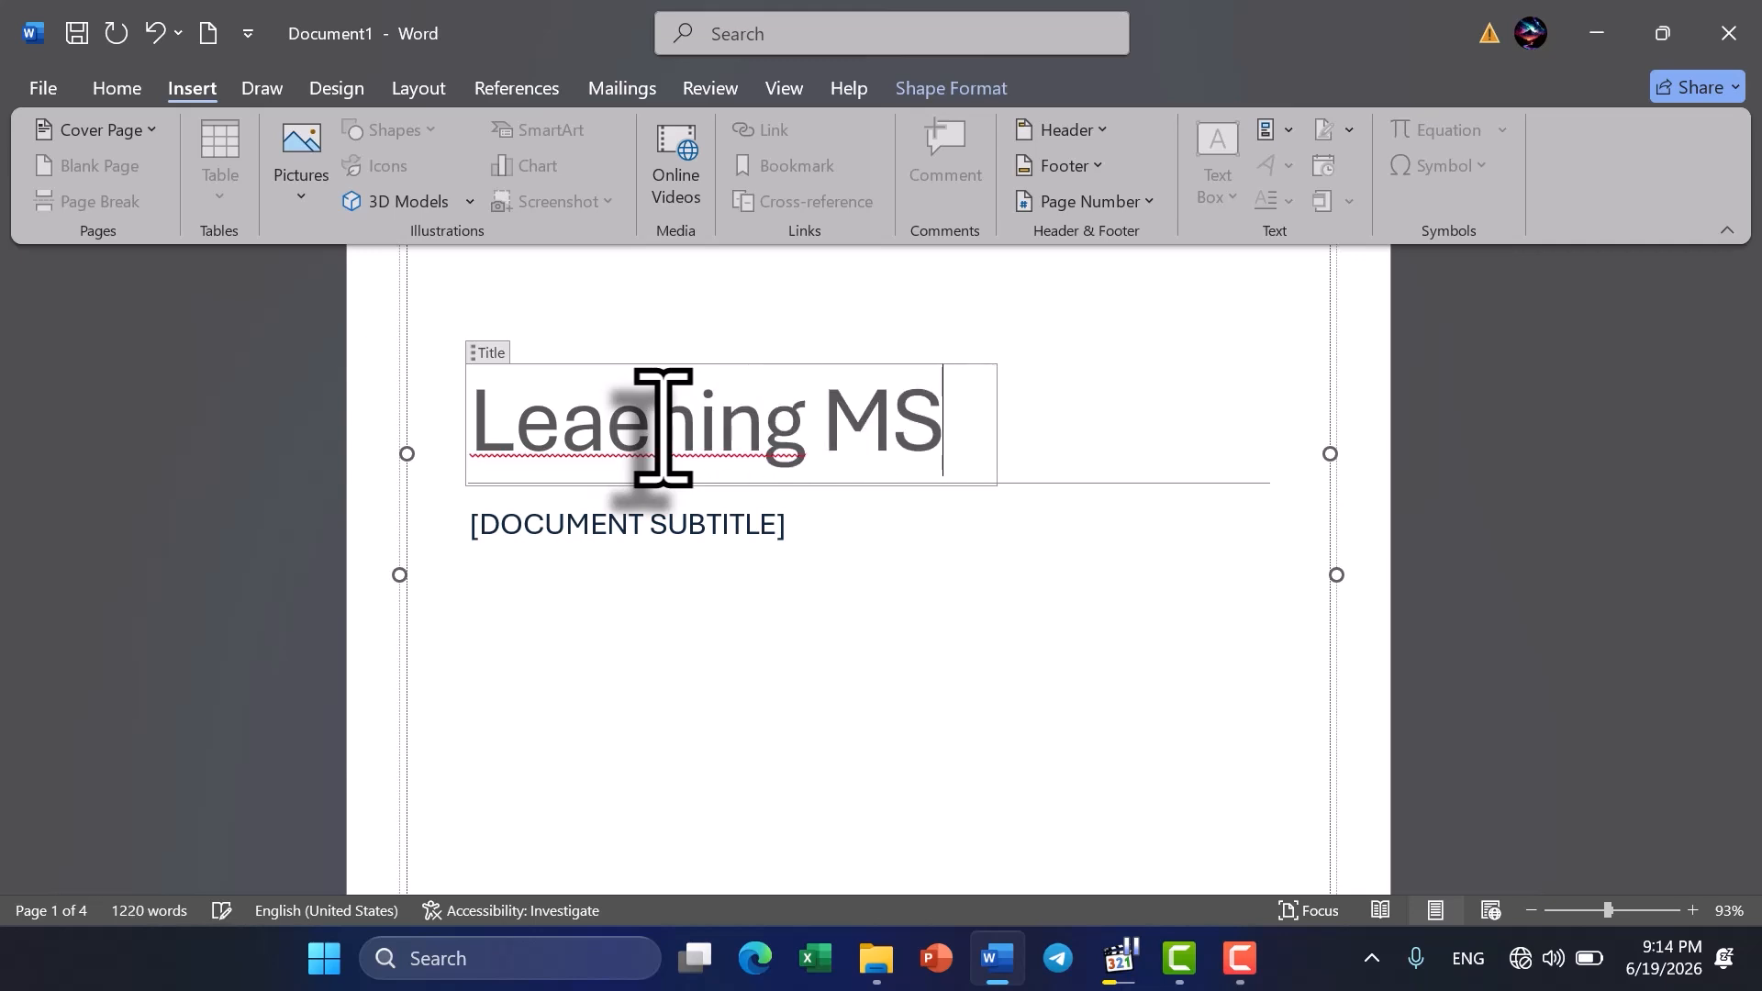
type(" WO")
key("BackSpace")
type("rod")
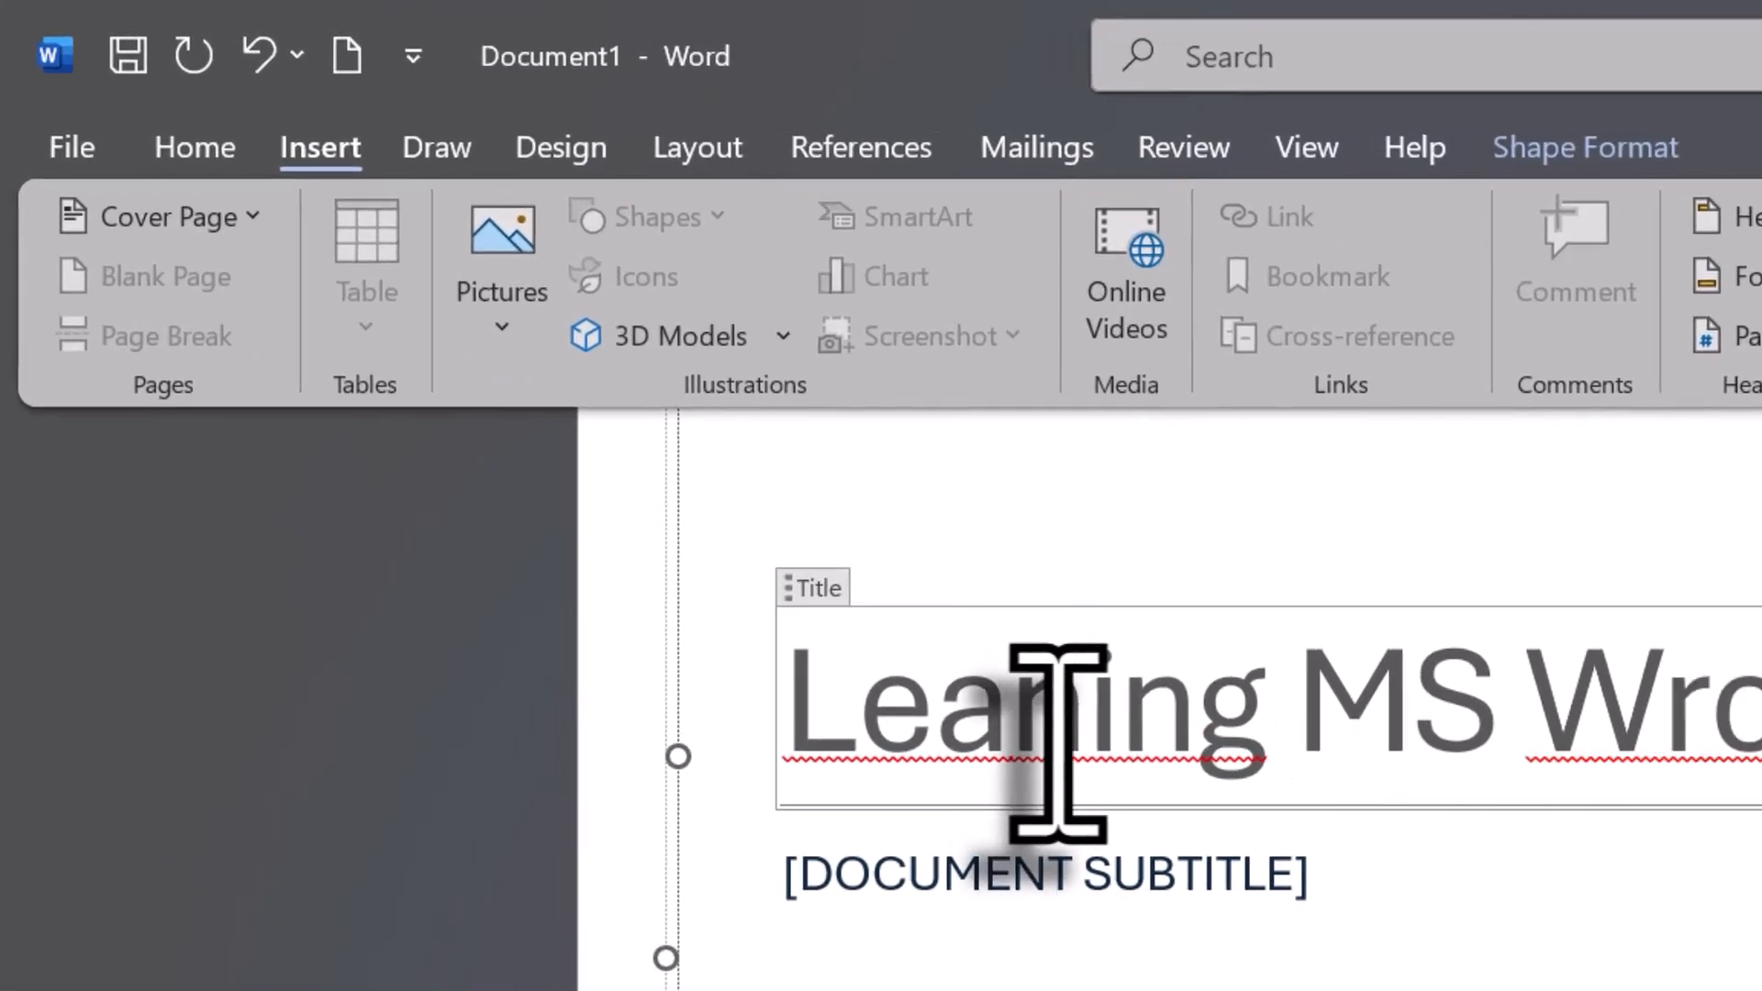
- Correct the misspelled words in the cover page title so it reads "Learning MS Word"
left_click(1057, 743)
type("r")
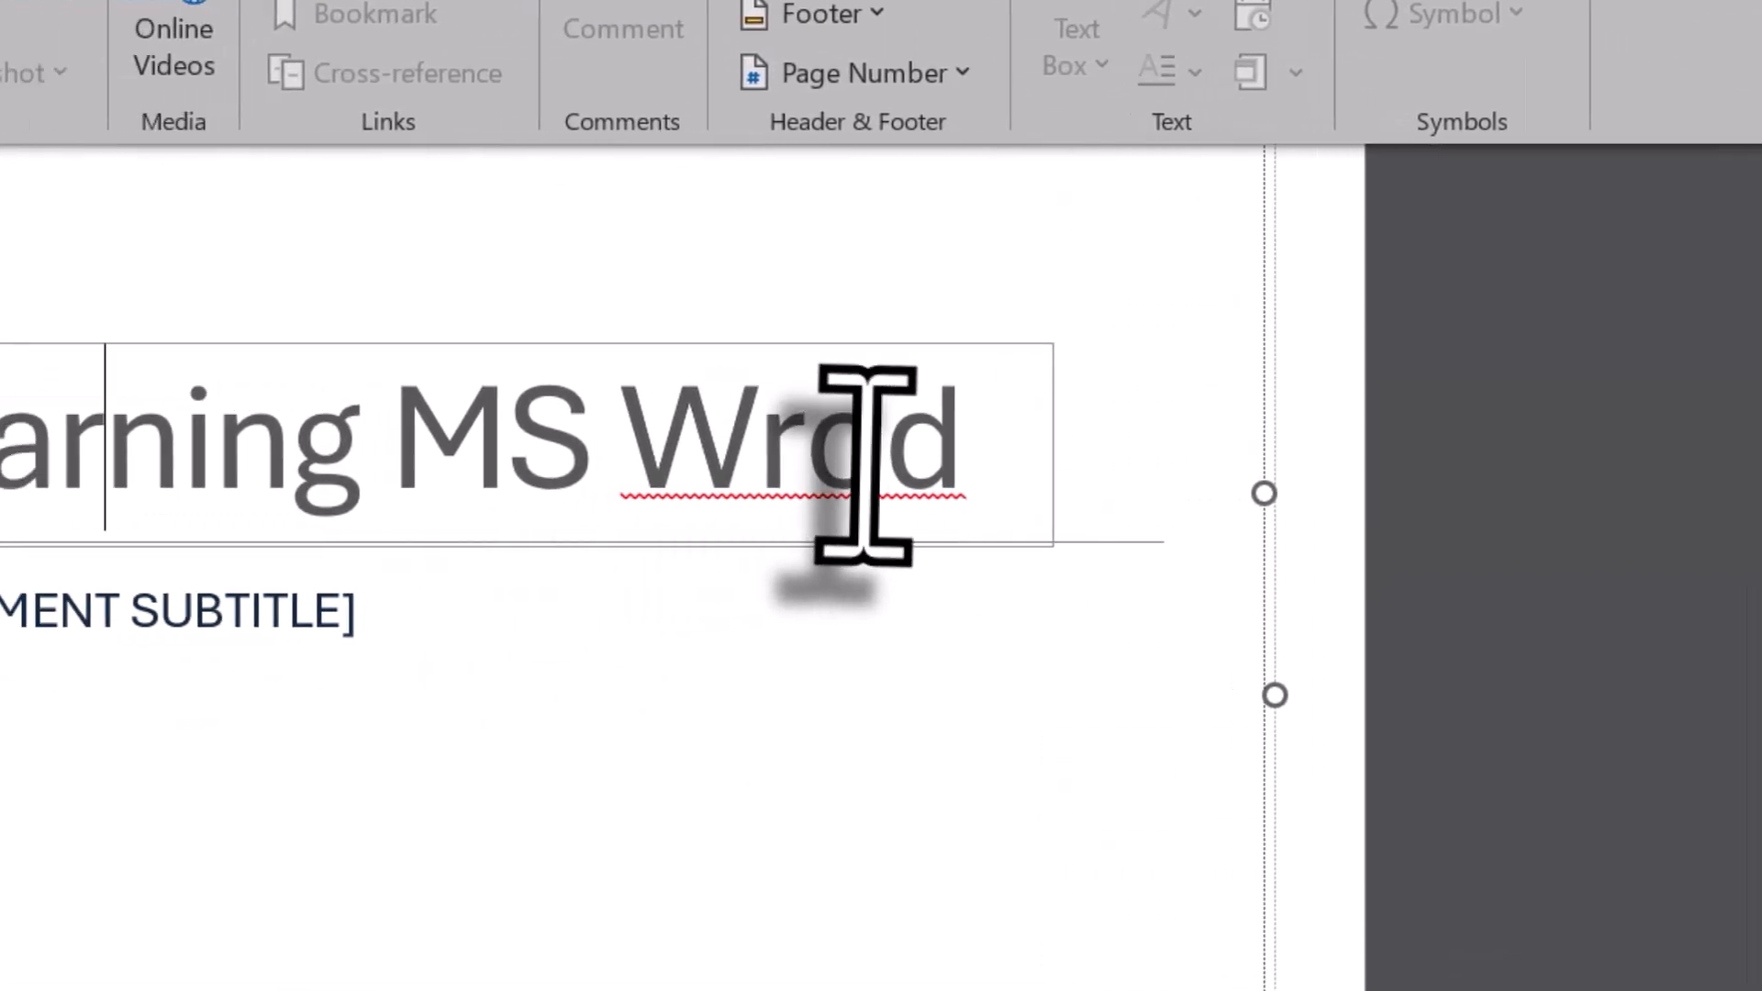
left_click(866, 463)
key("BackSpace")
key("BackSpace")
type("or")
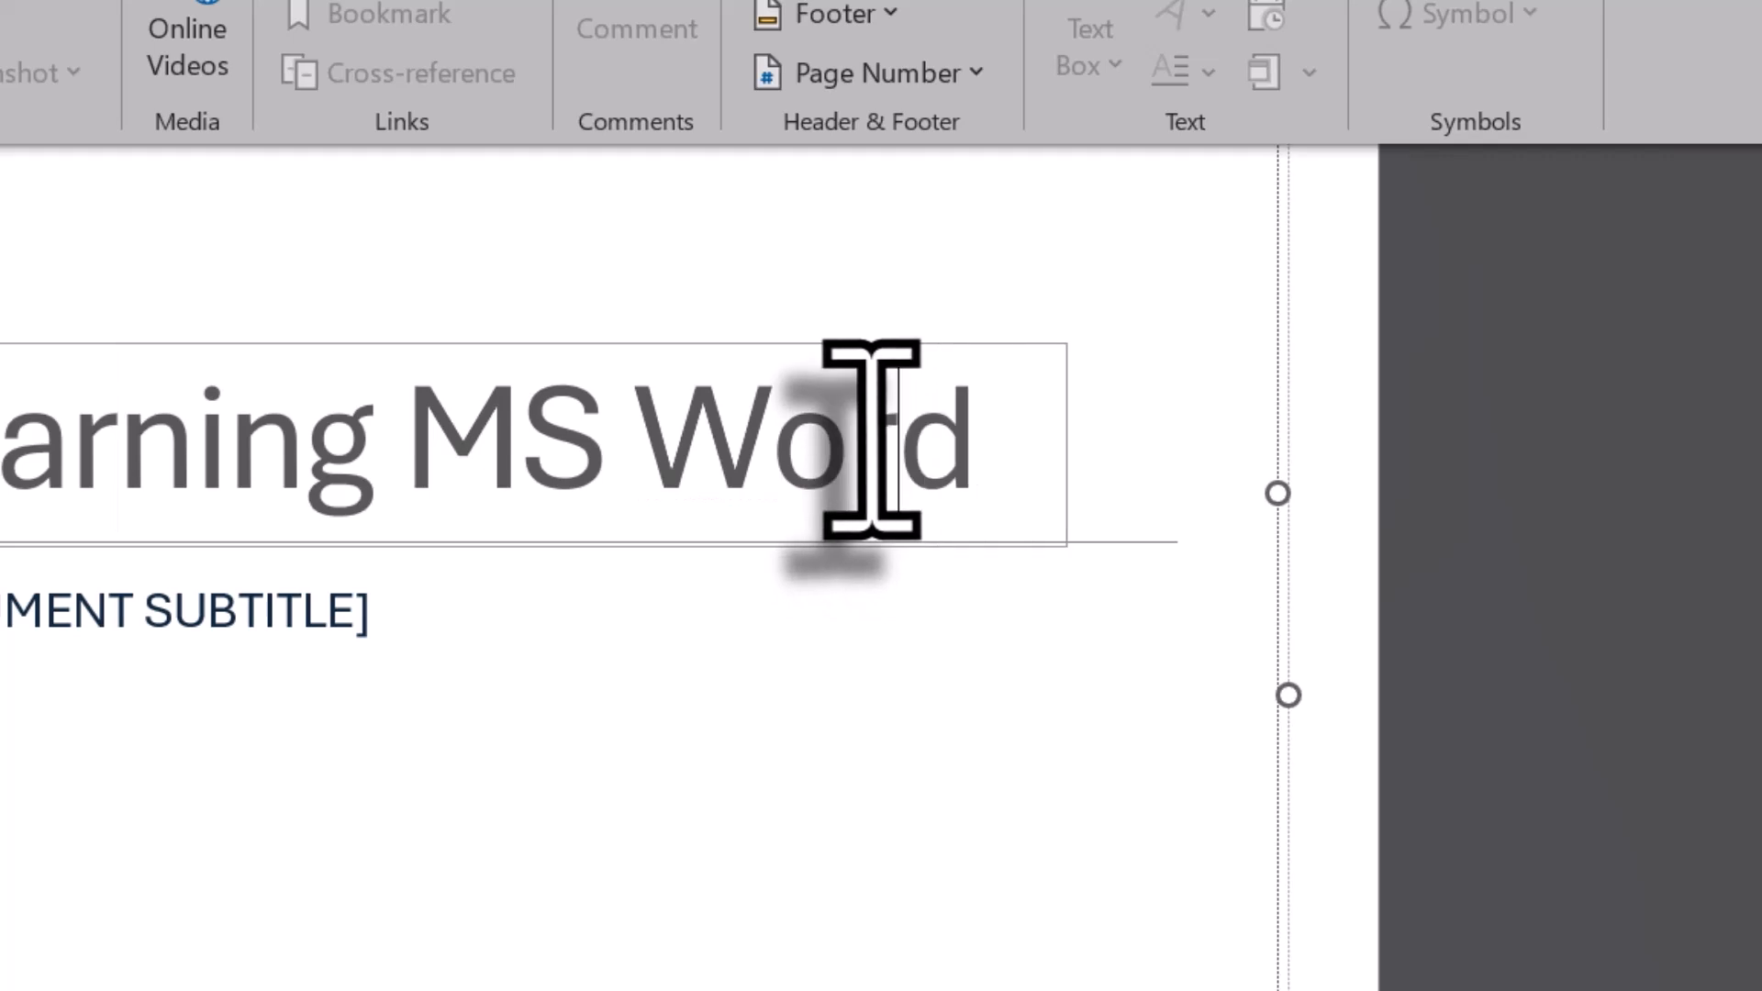
- Replace the cover page's subtitle placeholder with "LEARNING MS WORD WITH" followed by the instructor's surname
left_click(55, 620)
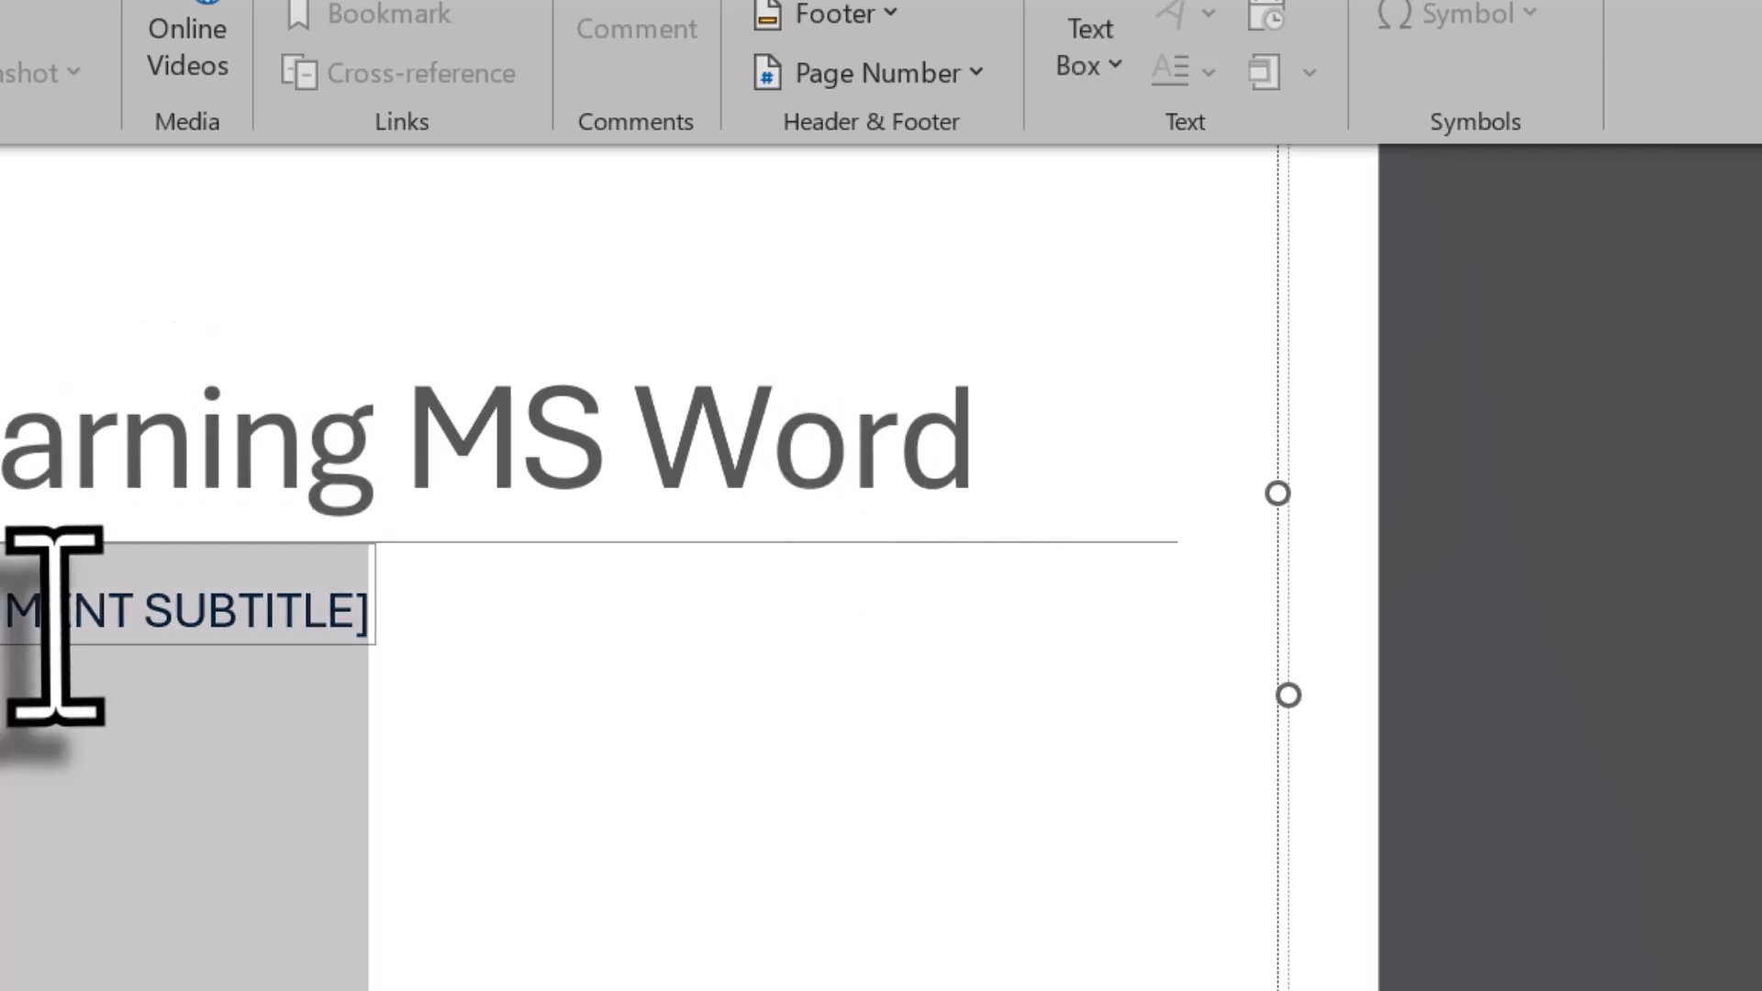
key("Delete")
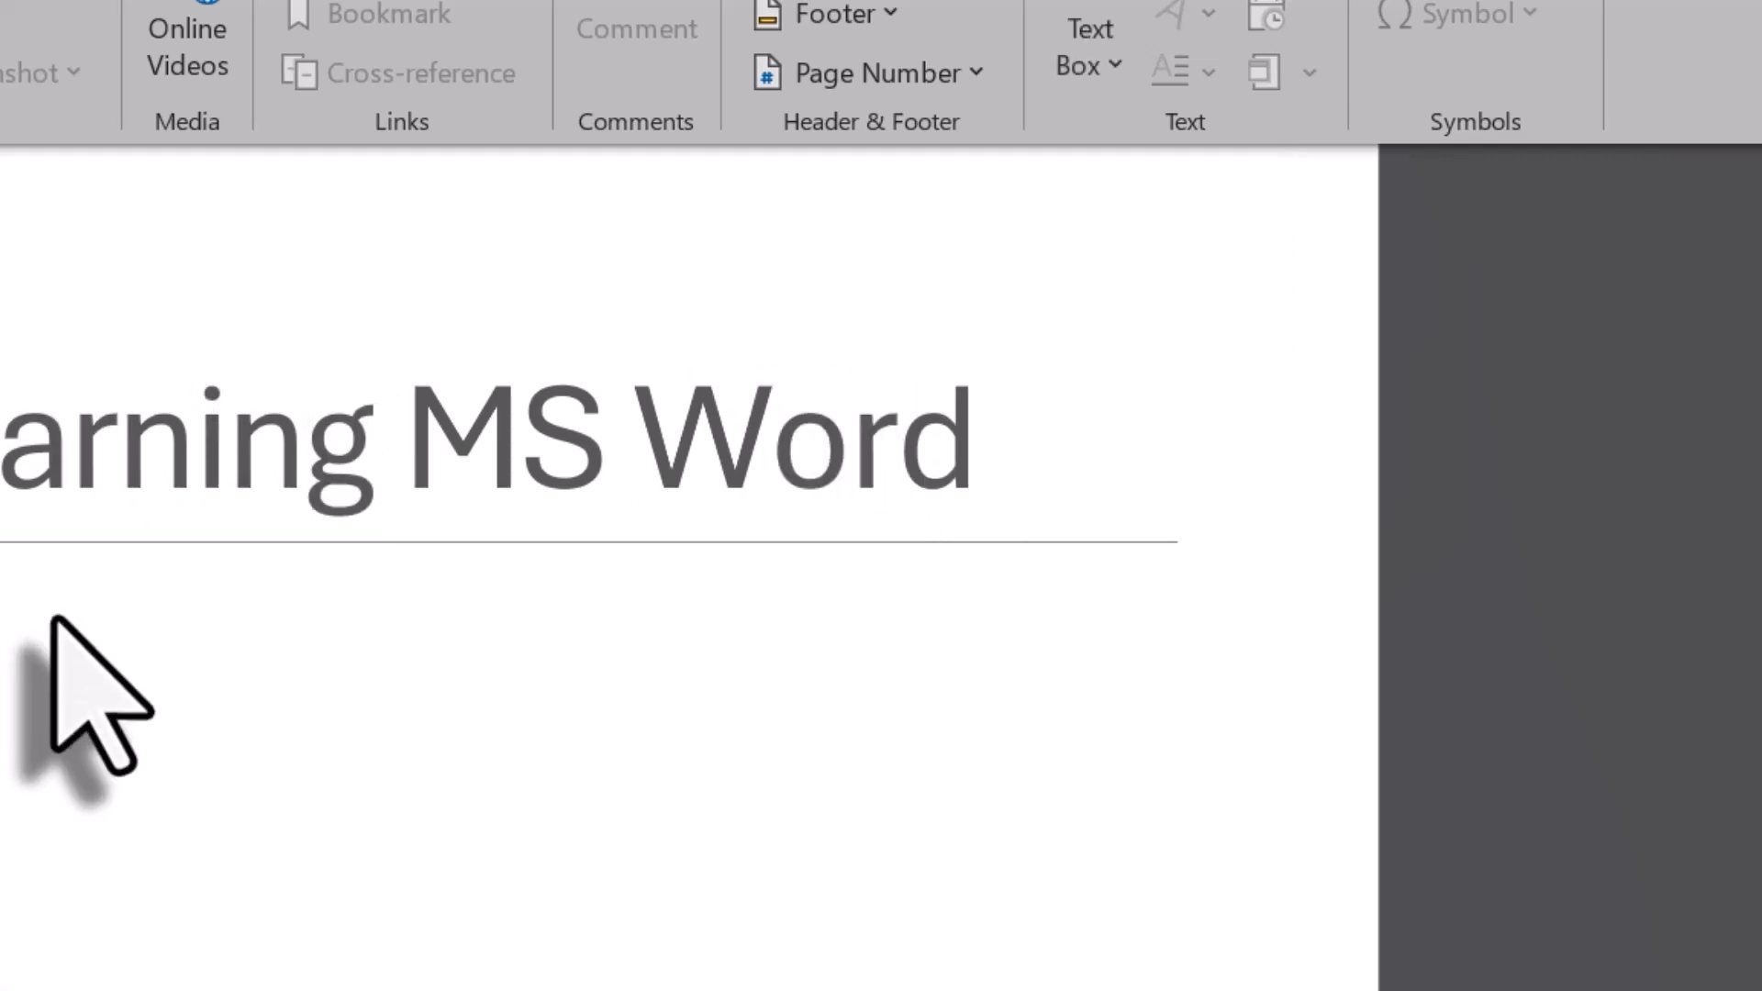
type("ING MS WORD WITH MOHAMMADI")
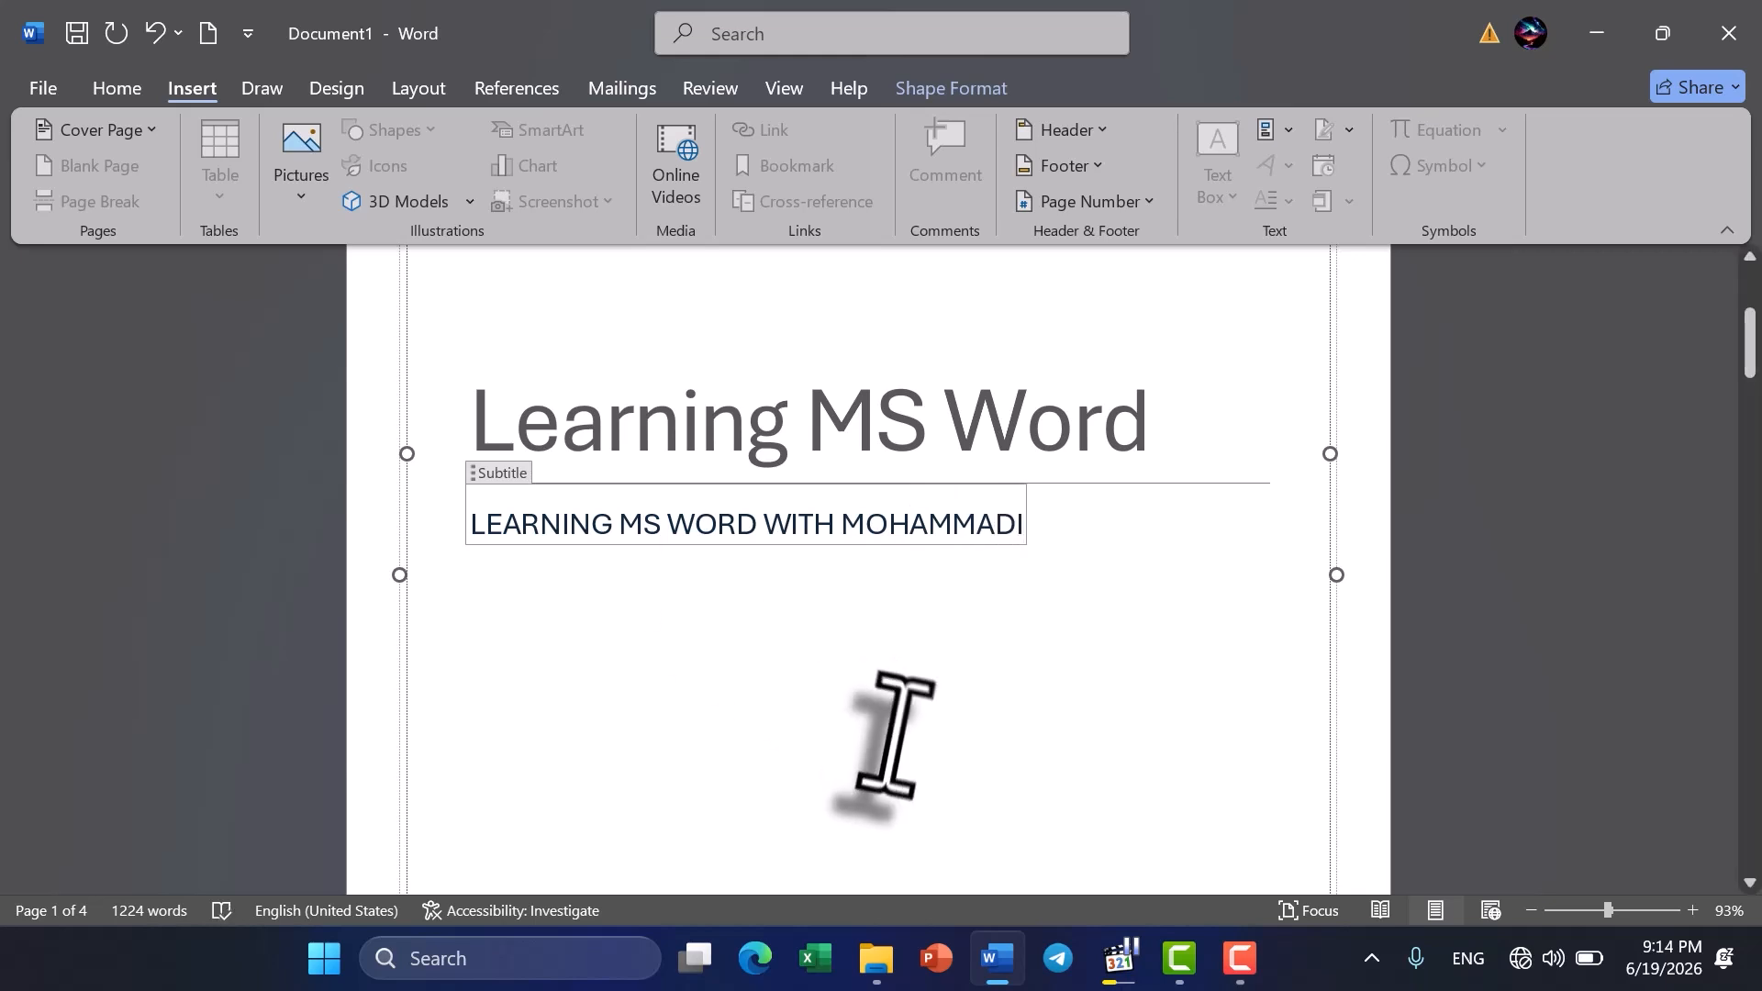
- Clear the company name and company address placeholders beneath the author name on the cover page
scroll(897, 729, "down", 5)
left_click(514, 550)
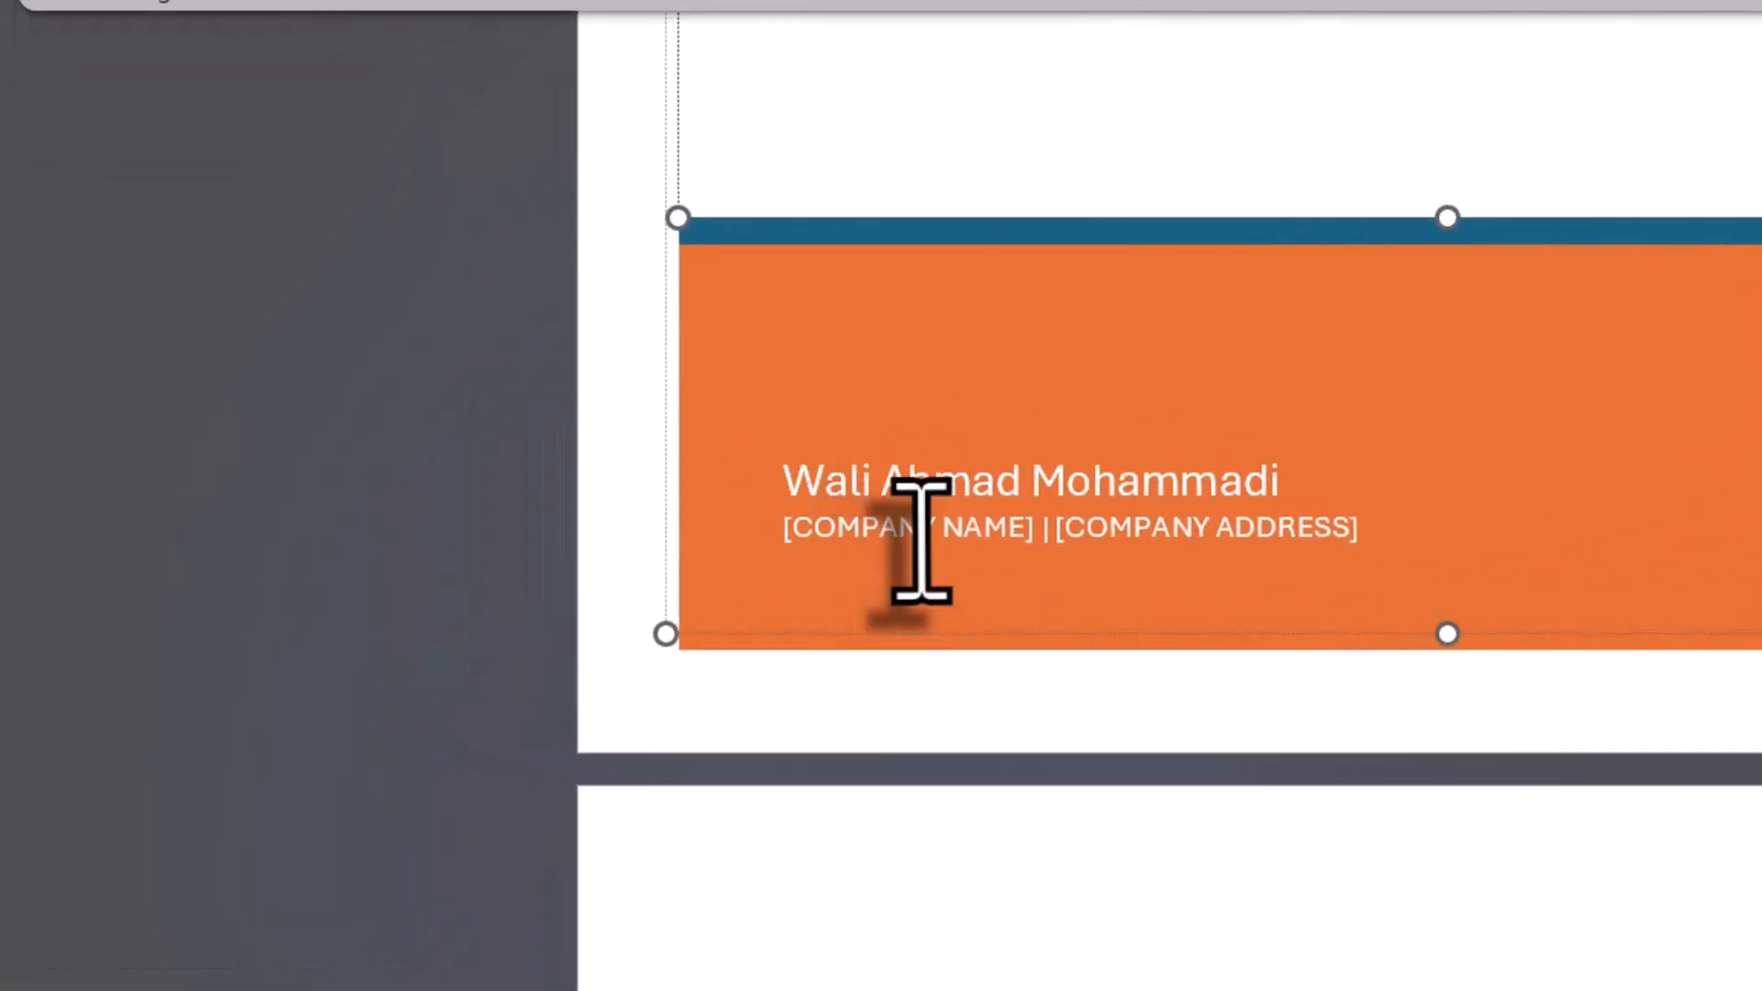
left_click(554, 555)
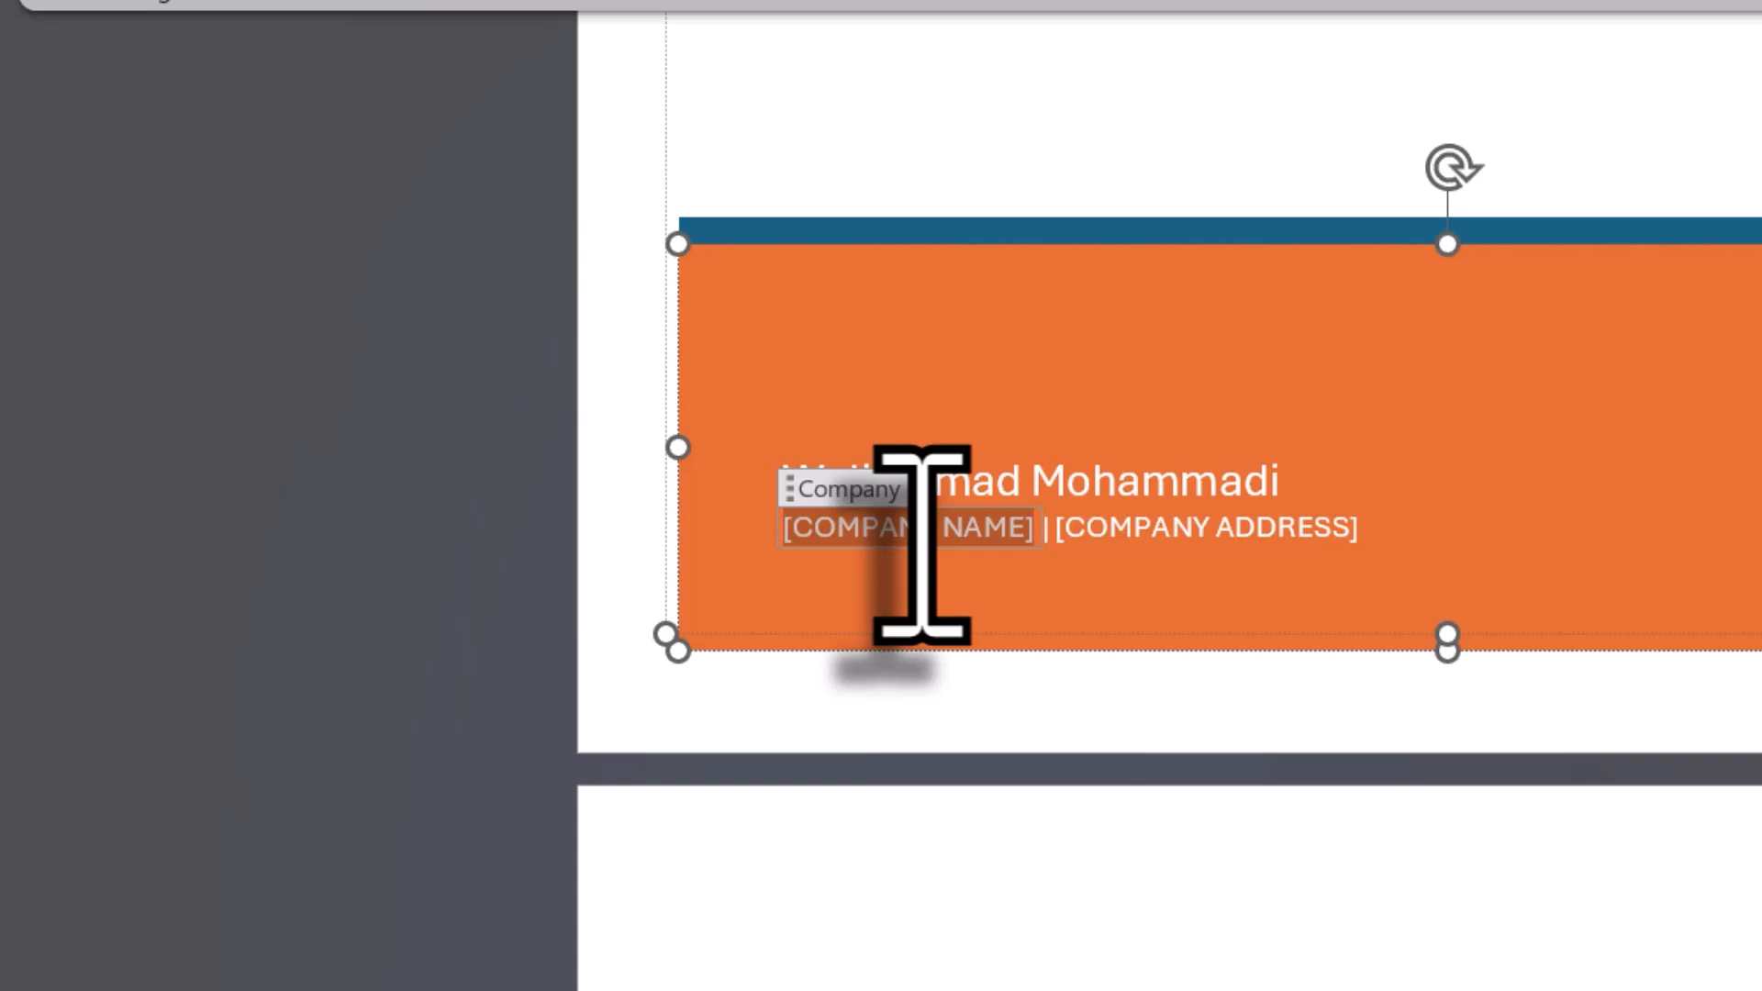
key("Delete")
left_click(922, 545)
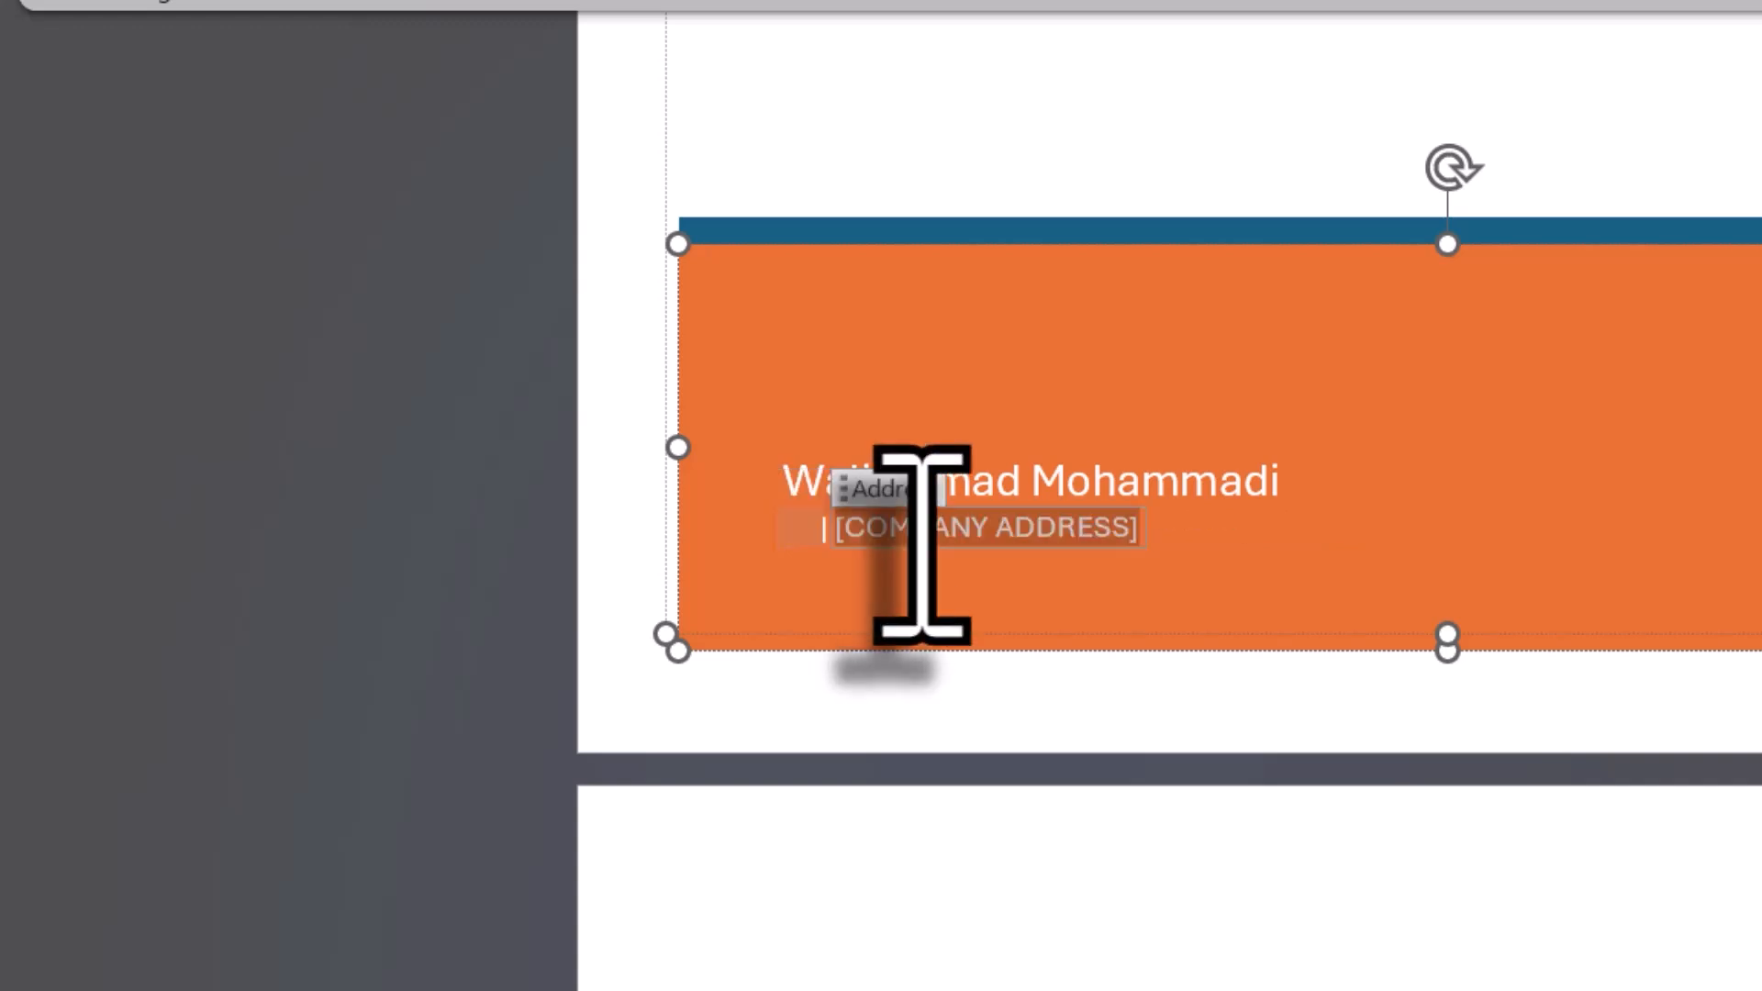
key("Delete")
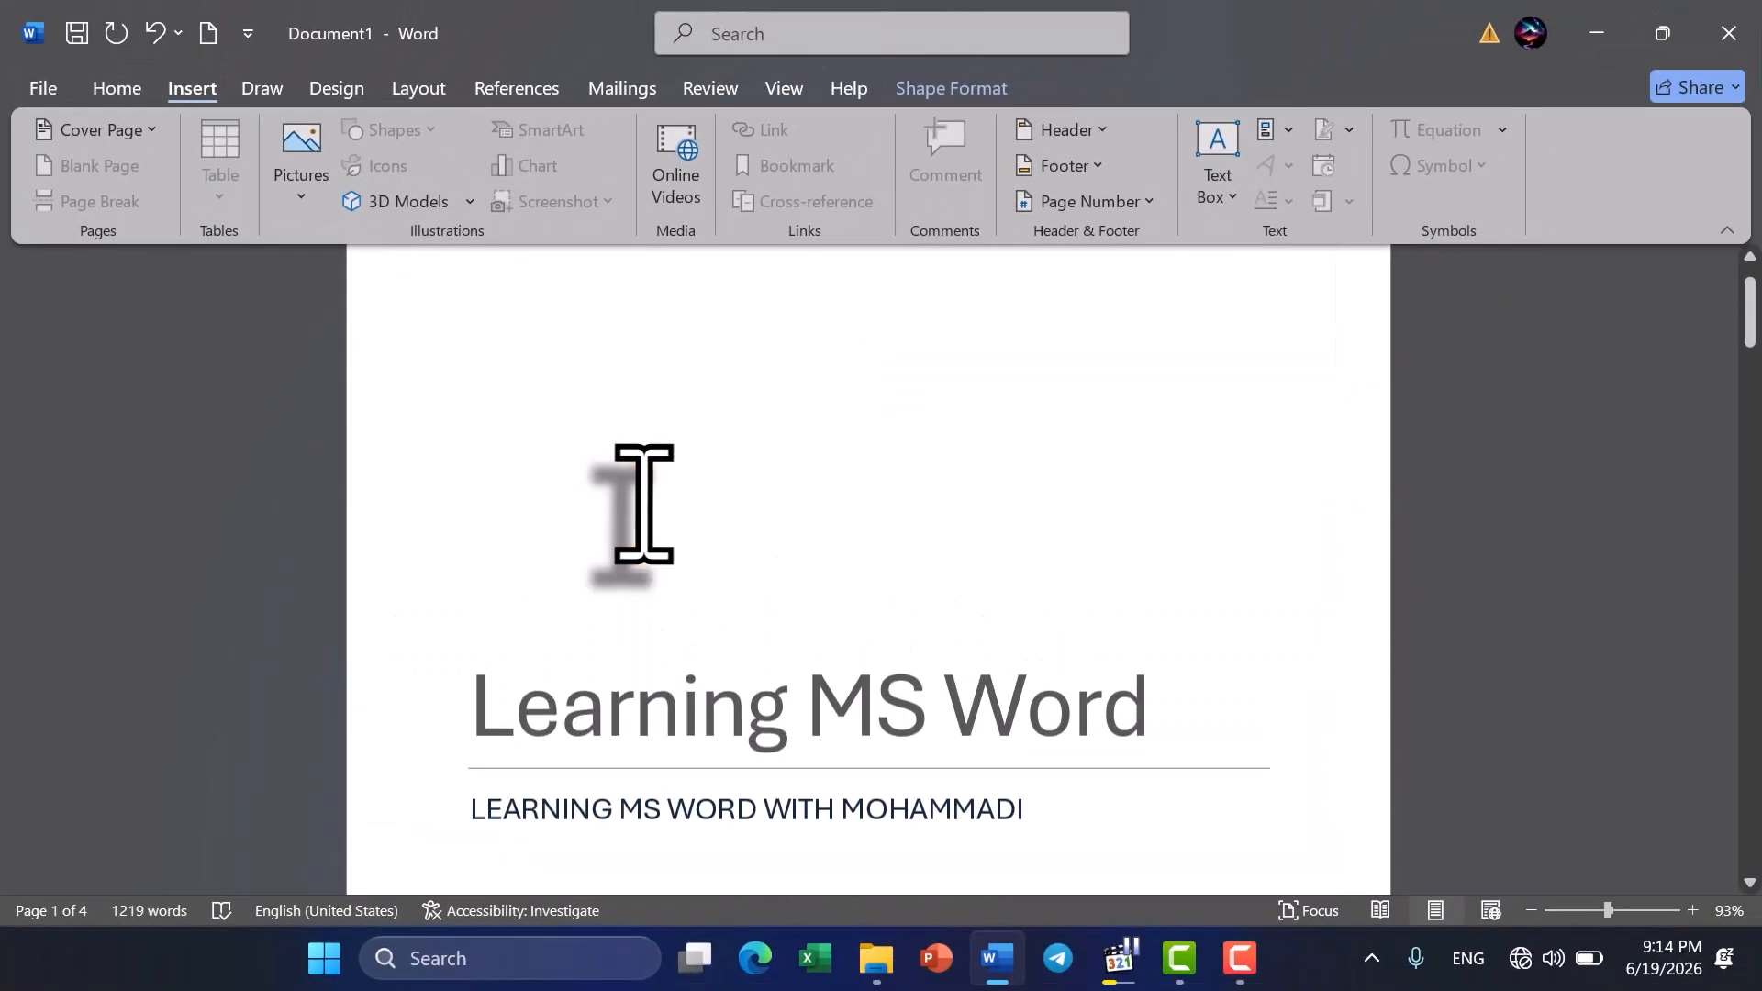
- Insert a page break on page 2 after the paragraph ending in "the plus sign."
scroll(633, 495, "down", 2)
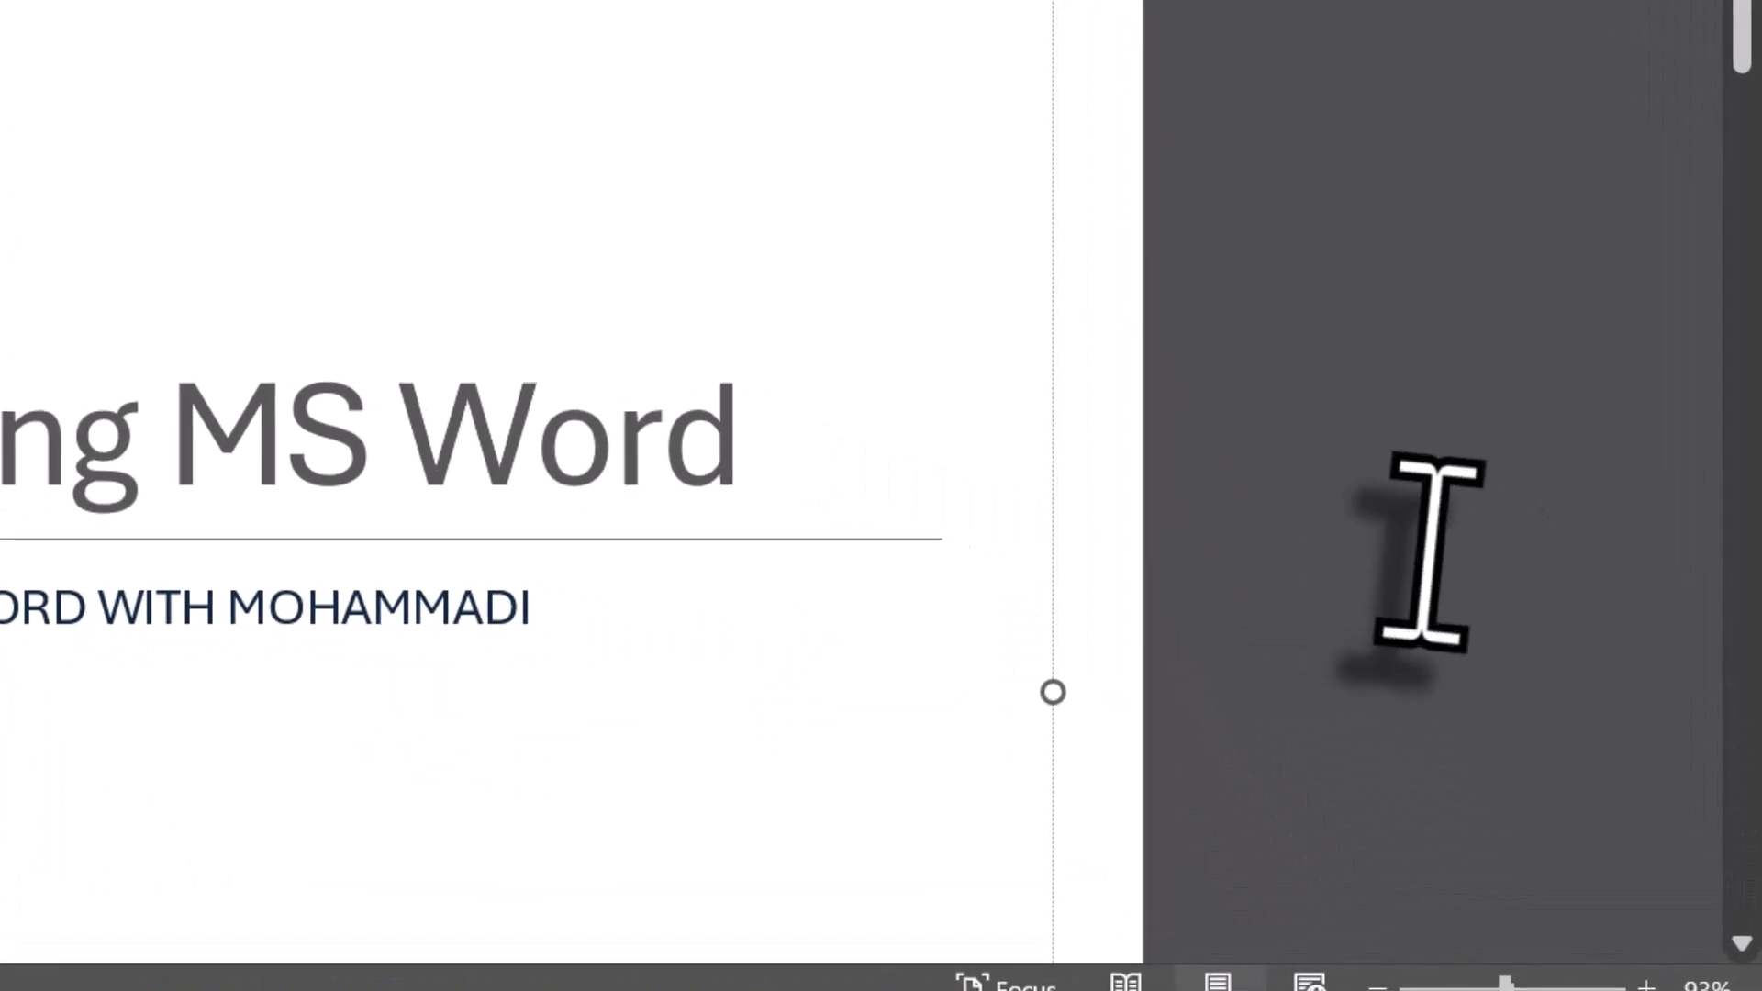
scroll(730, 665, "down", 12)
scroll(728, 669, "up", 2)
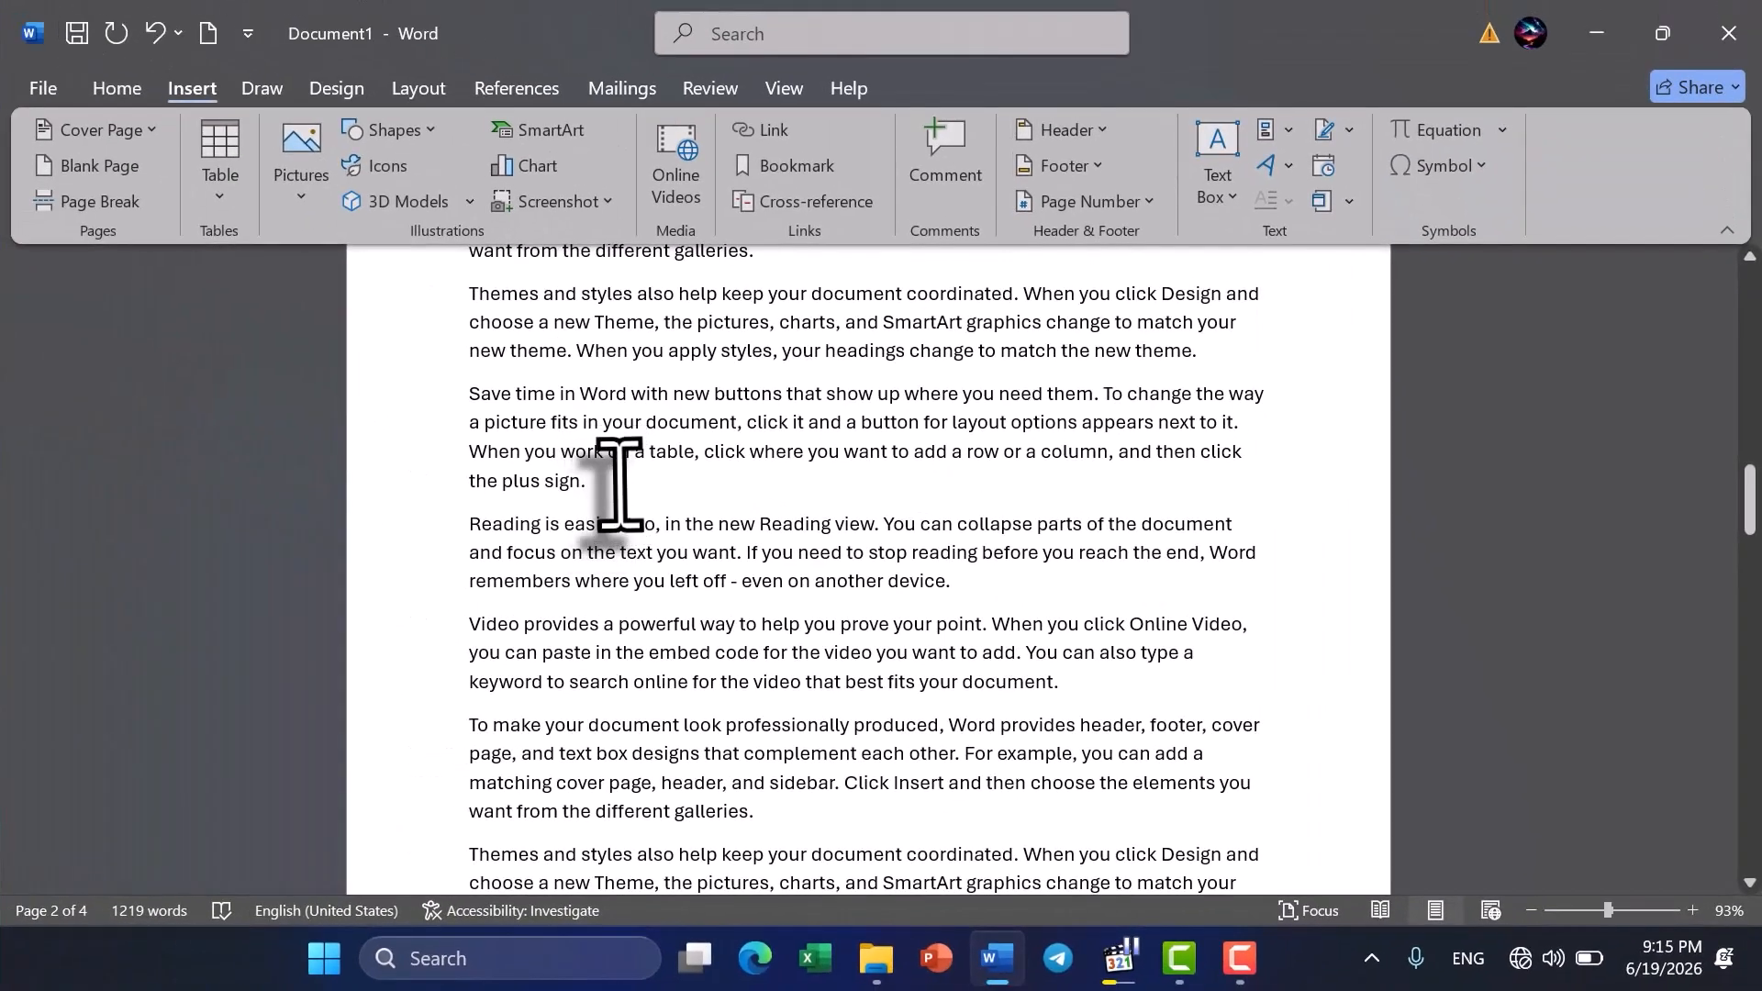
left_click(620, 486)
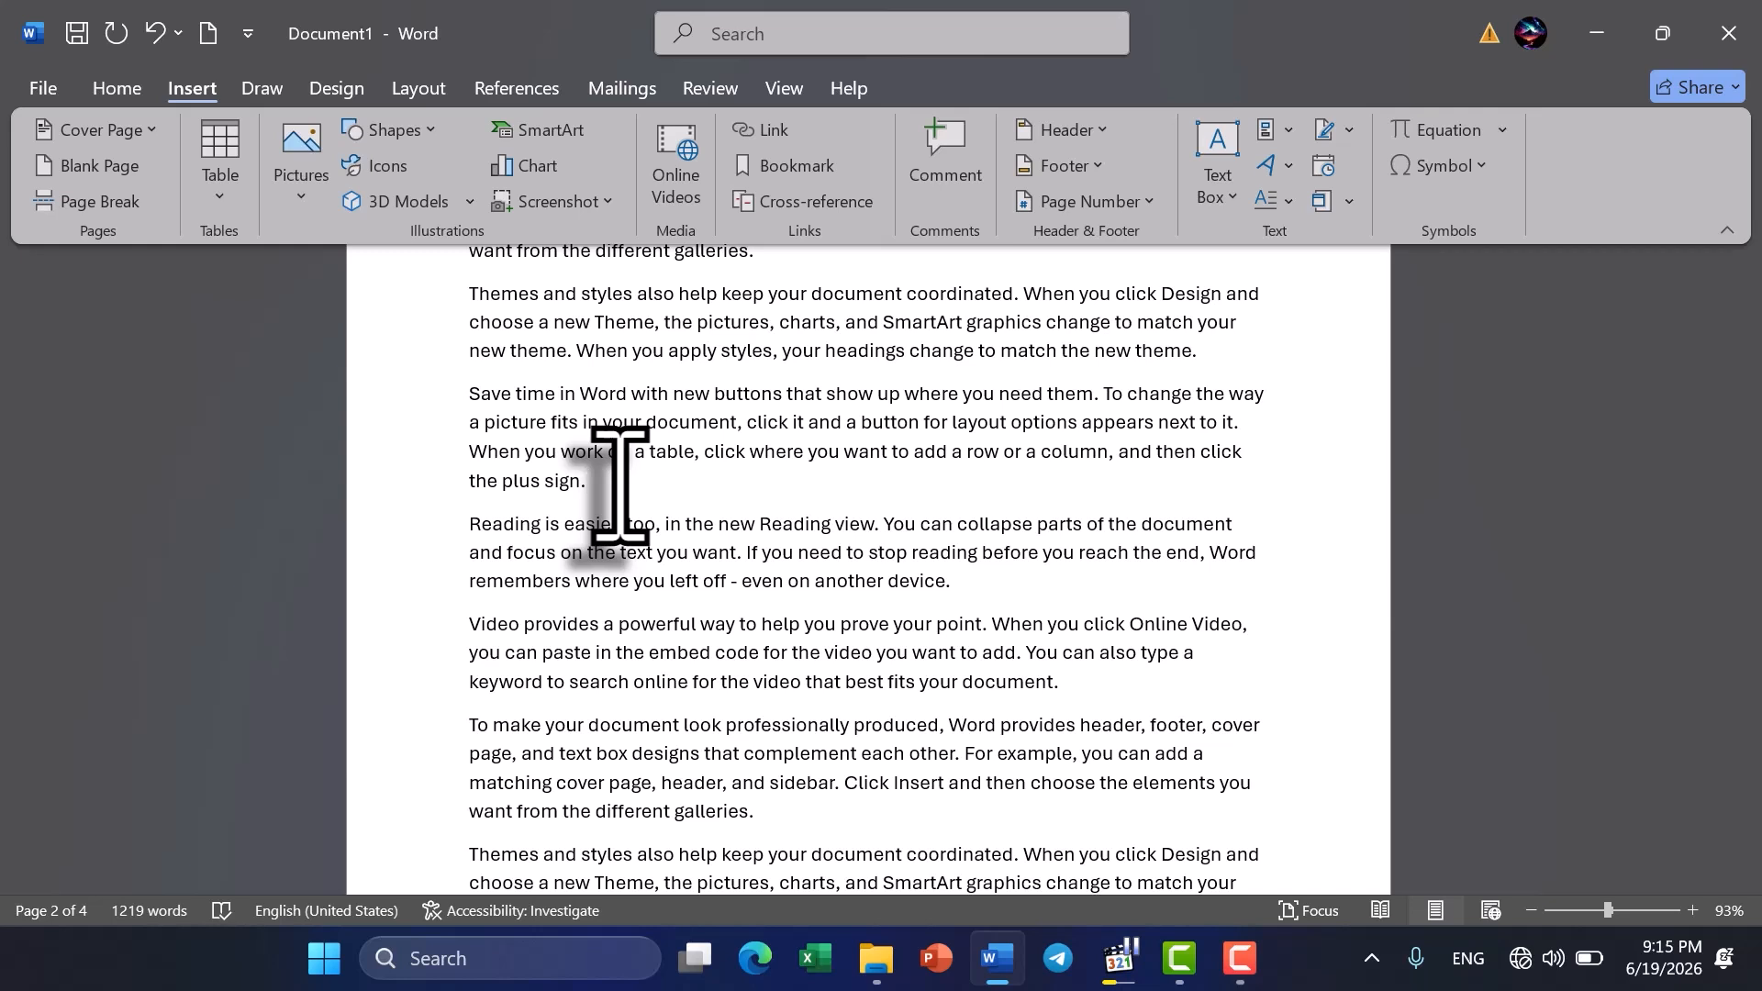
scroll(620, 601, "down", 1)
scroll(620, 601, "down", 3)
scroll(620, 601, "down", 3)
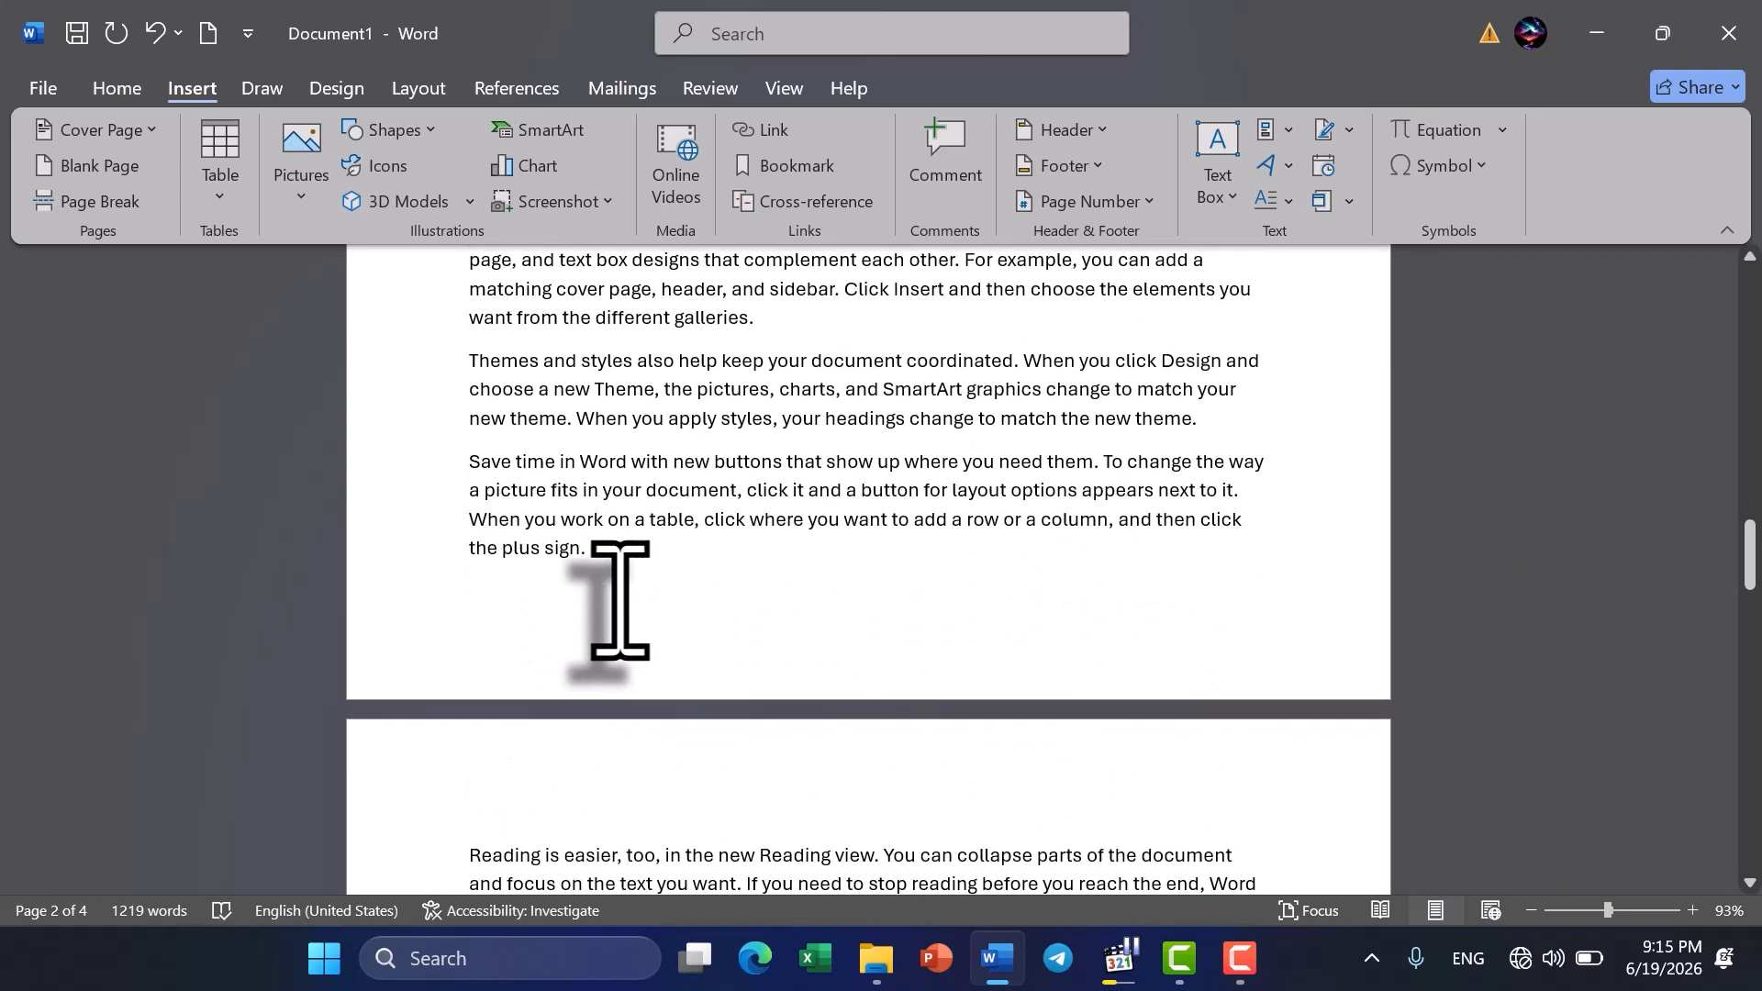
scroll(620, 601, "up", 3)
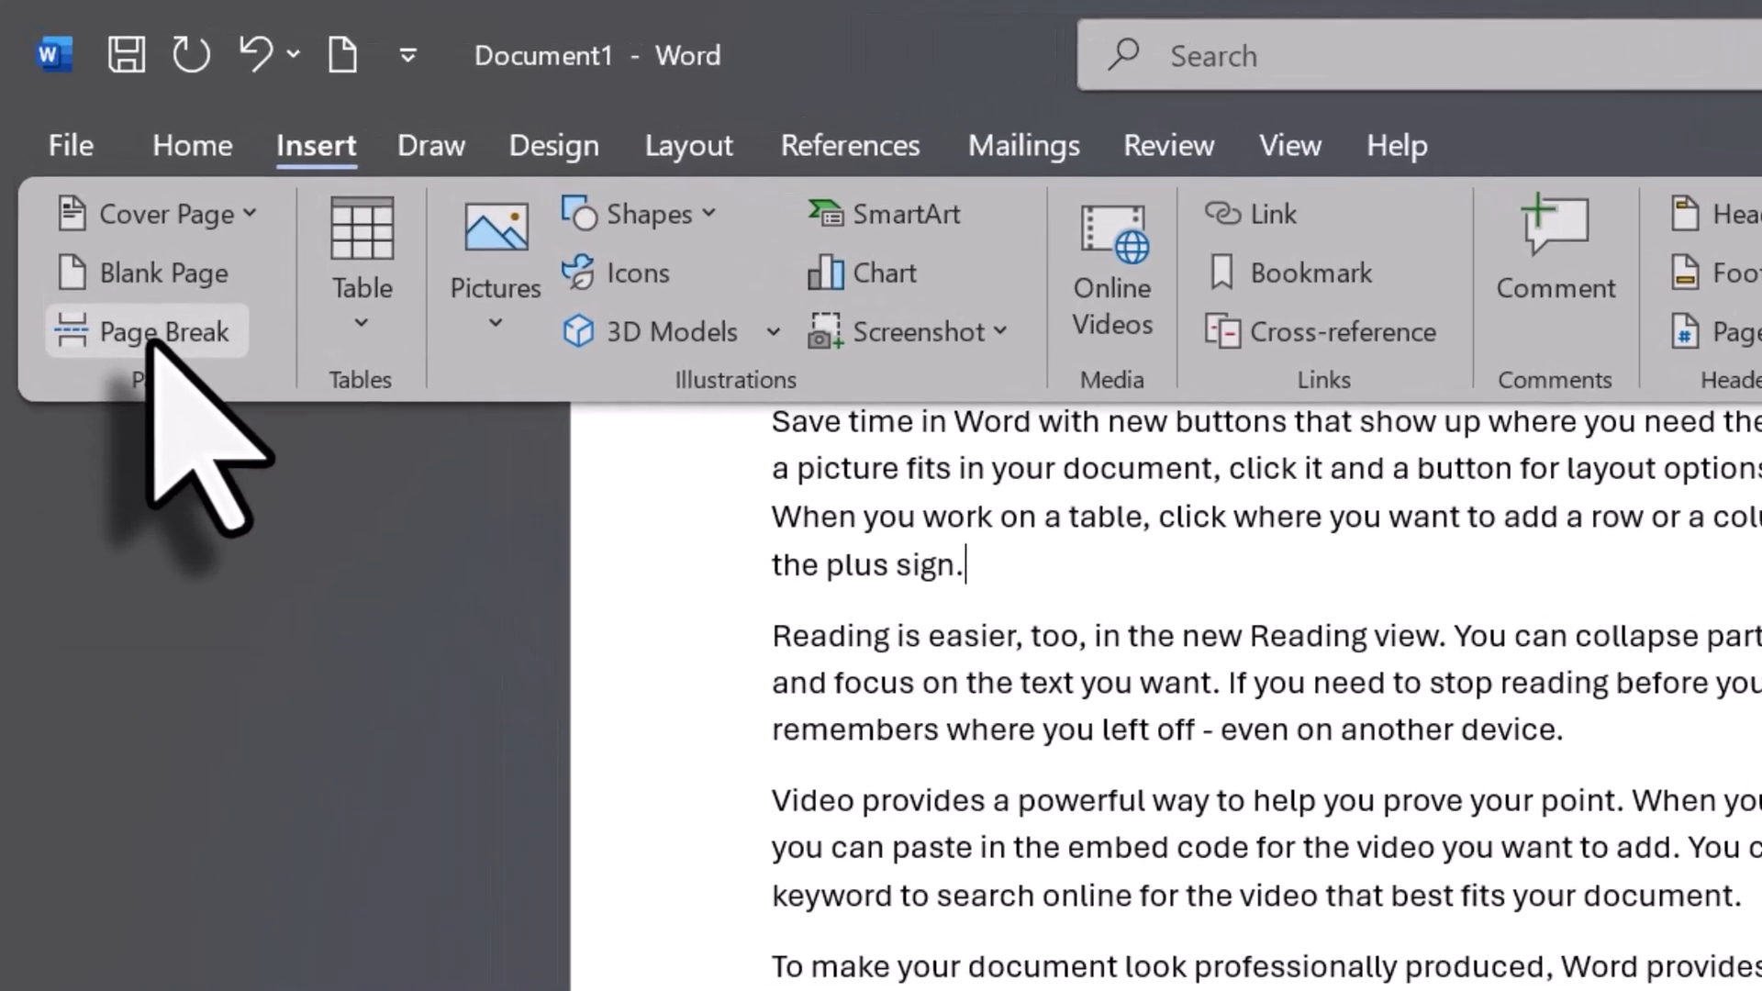
left_click(89, 204)
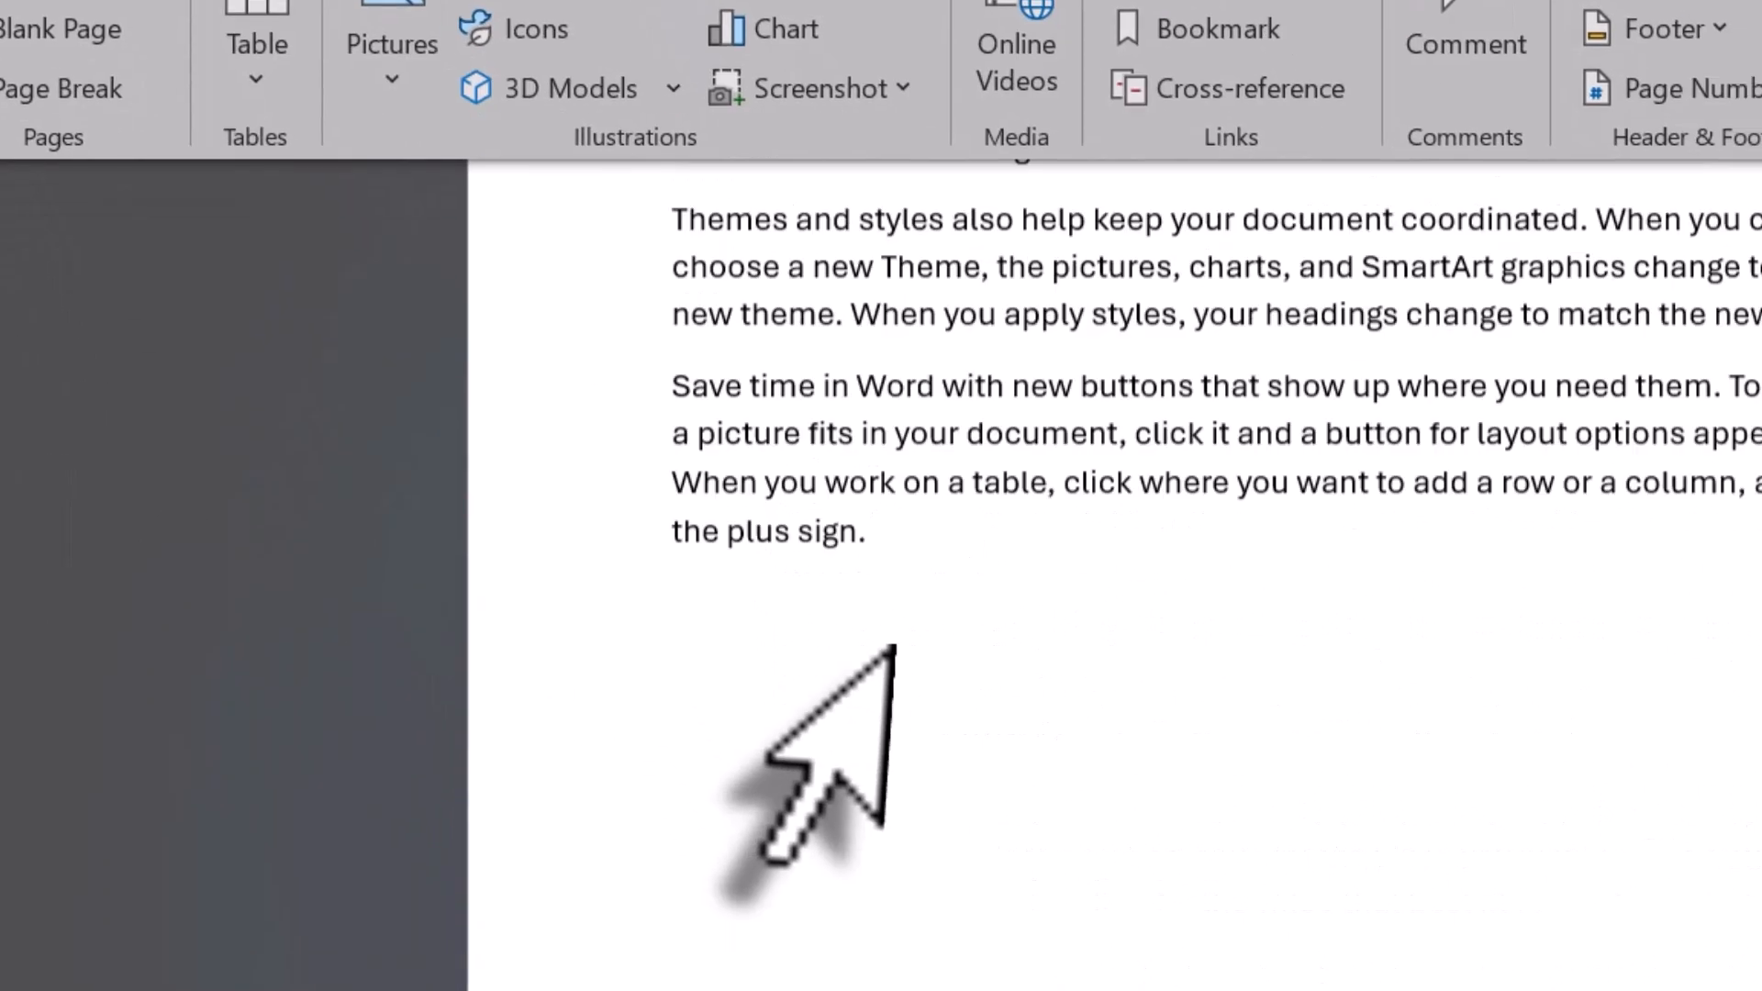
scroll(700, 609, "down", 4)
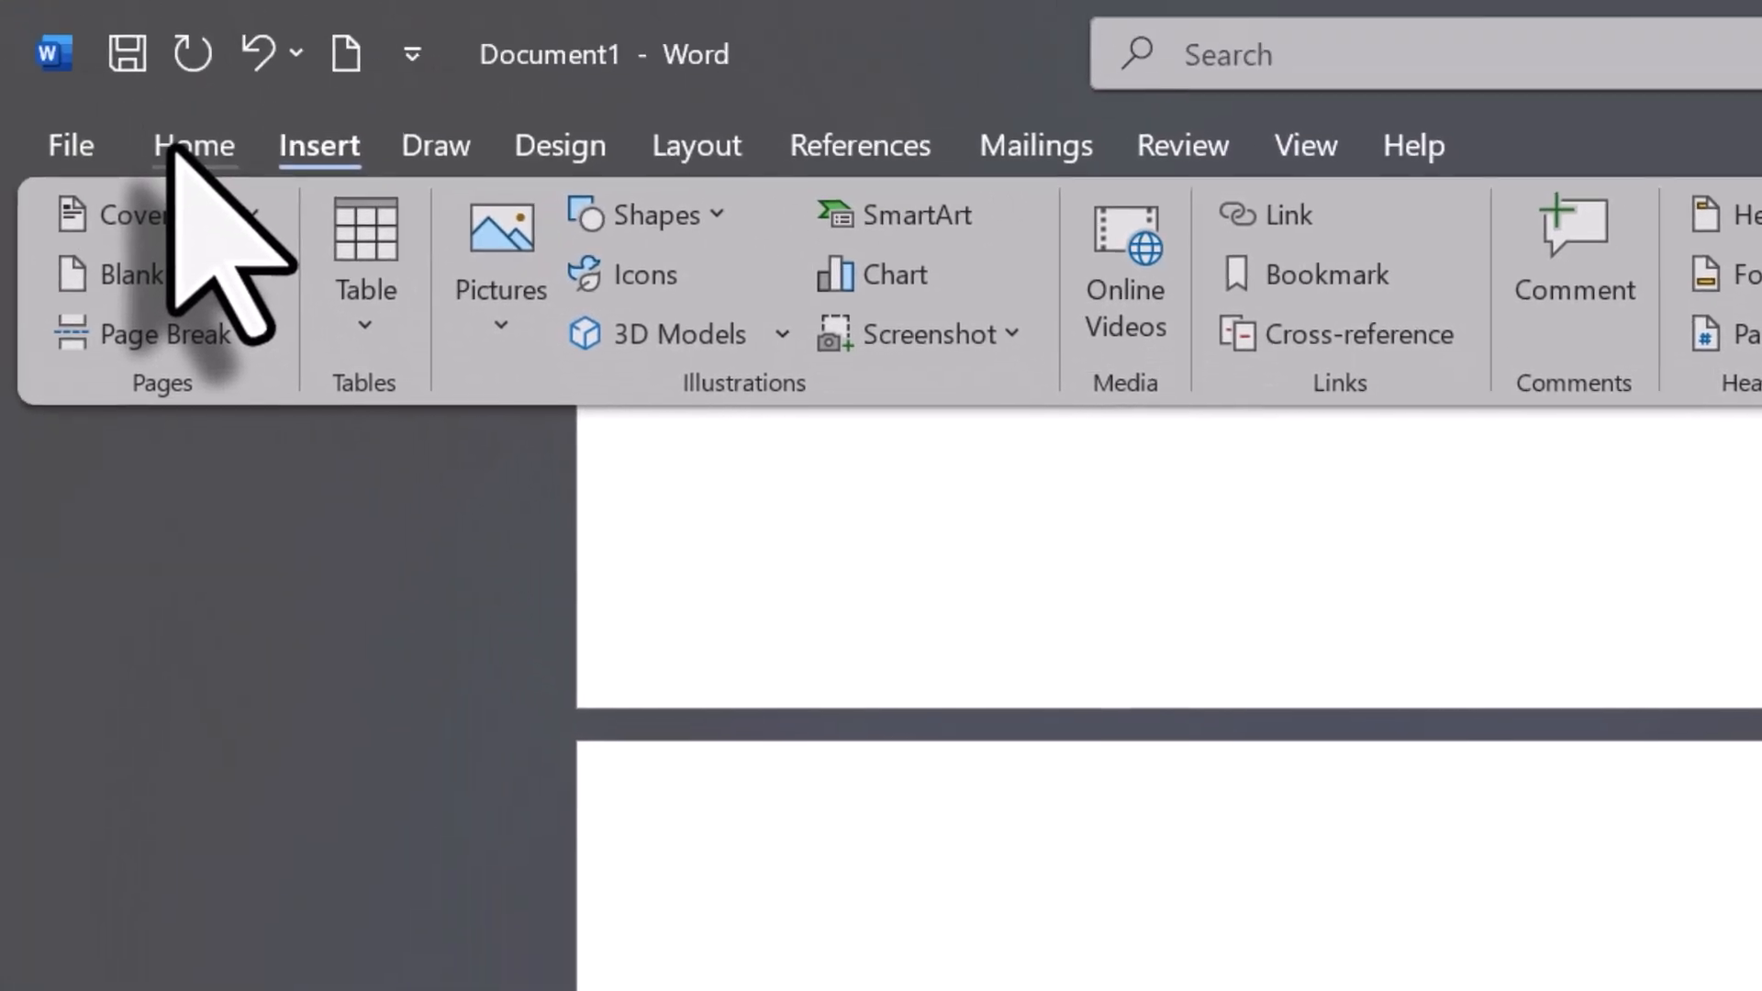
- Show the paragraph marks and hidden formatting symbols to examine the page break on page 2
left_click(184, 147)
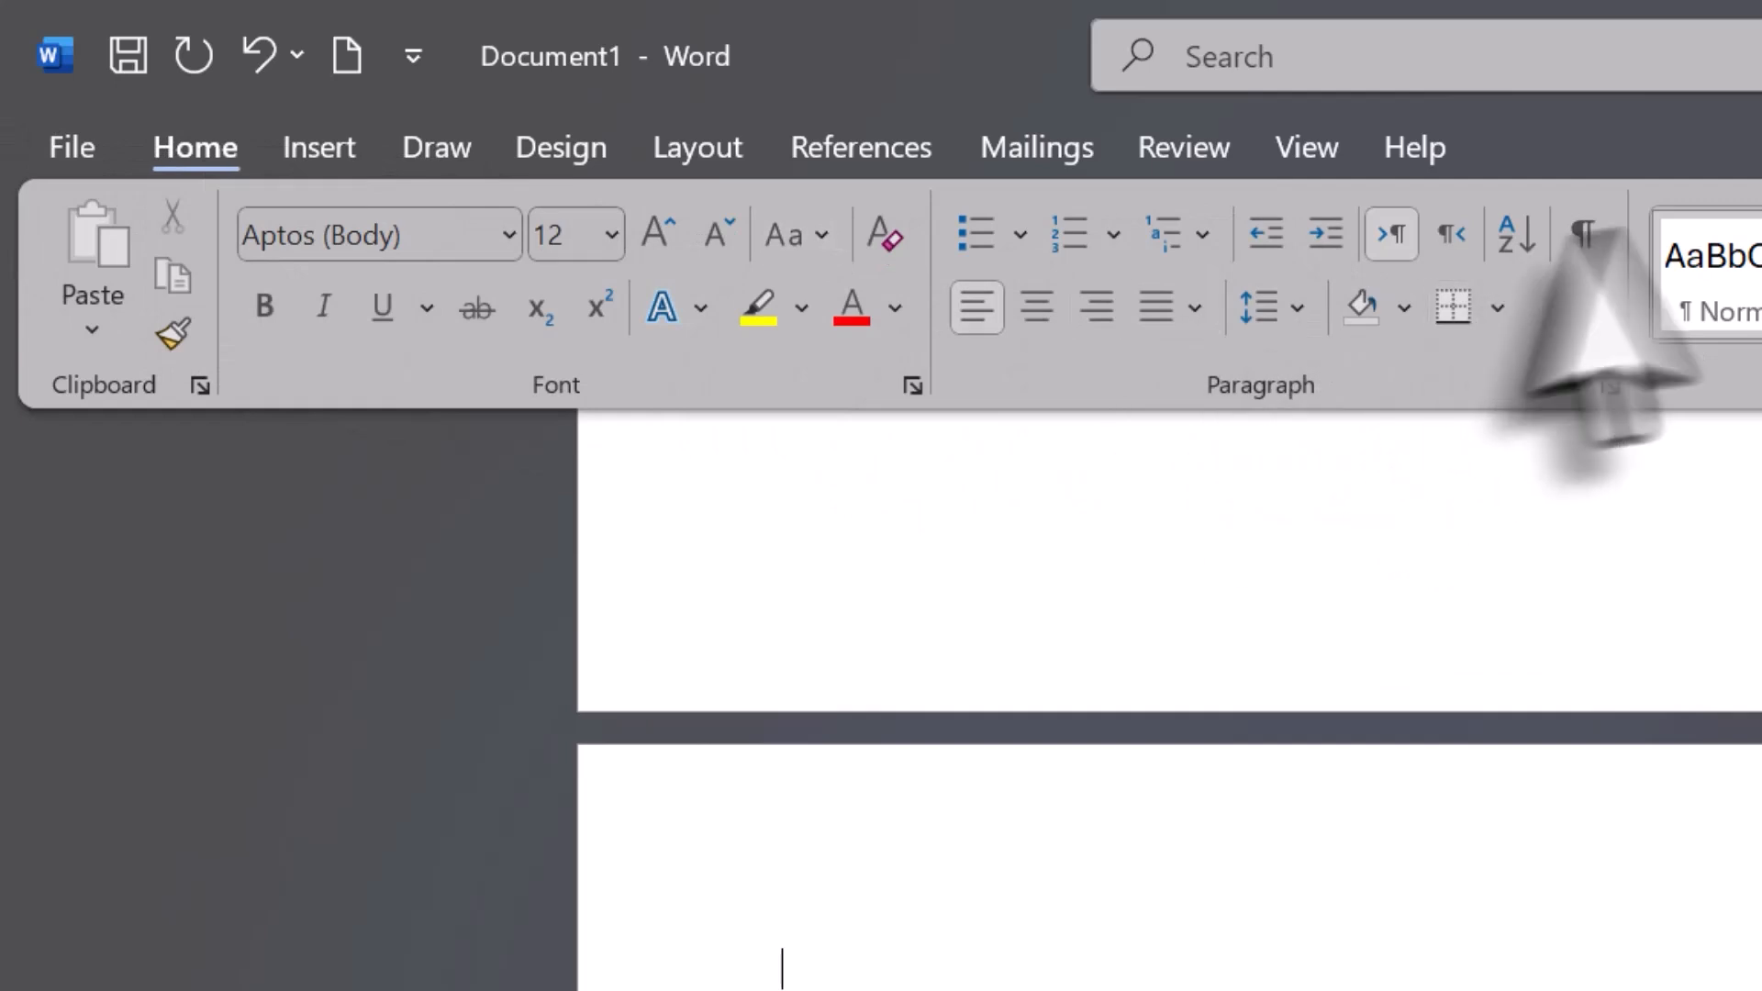
left_click(1601, 237)
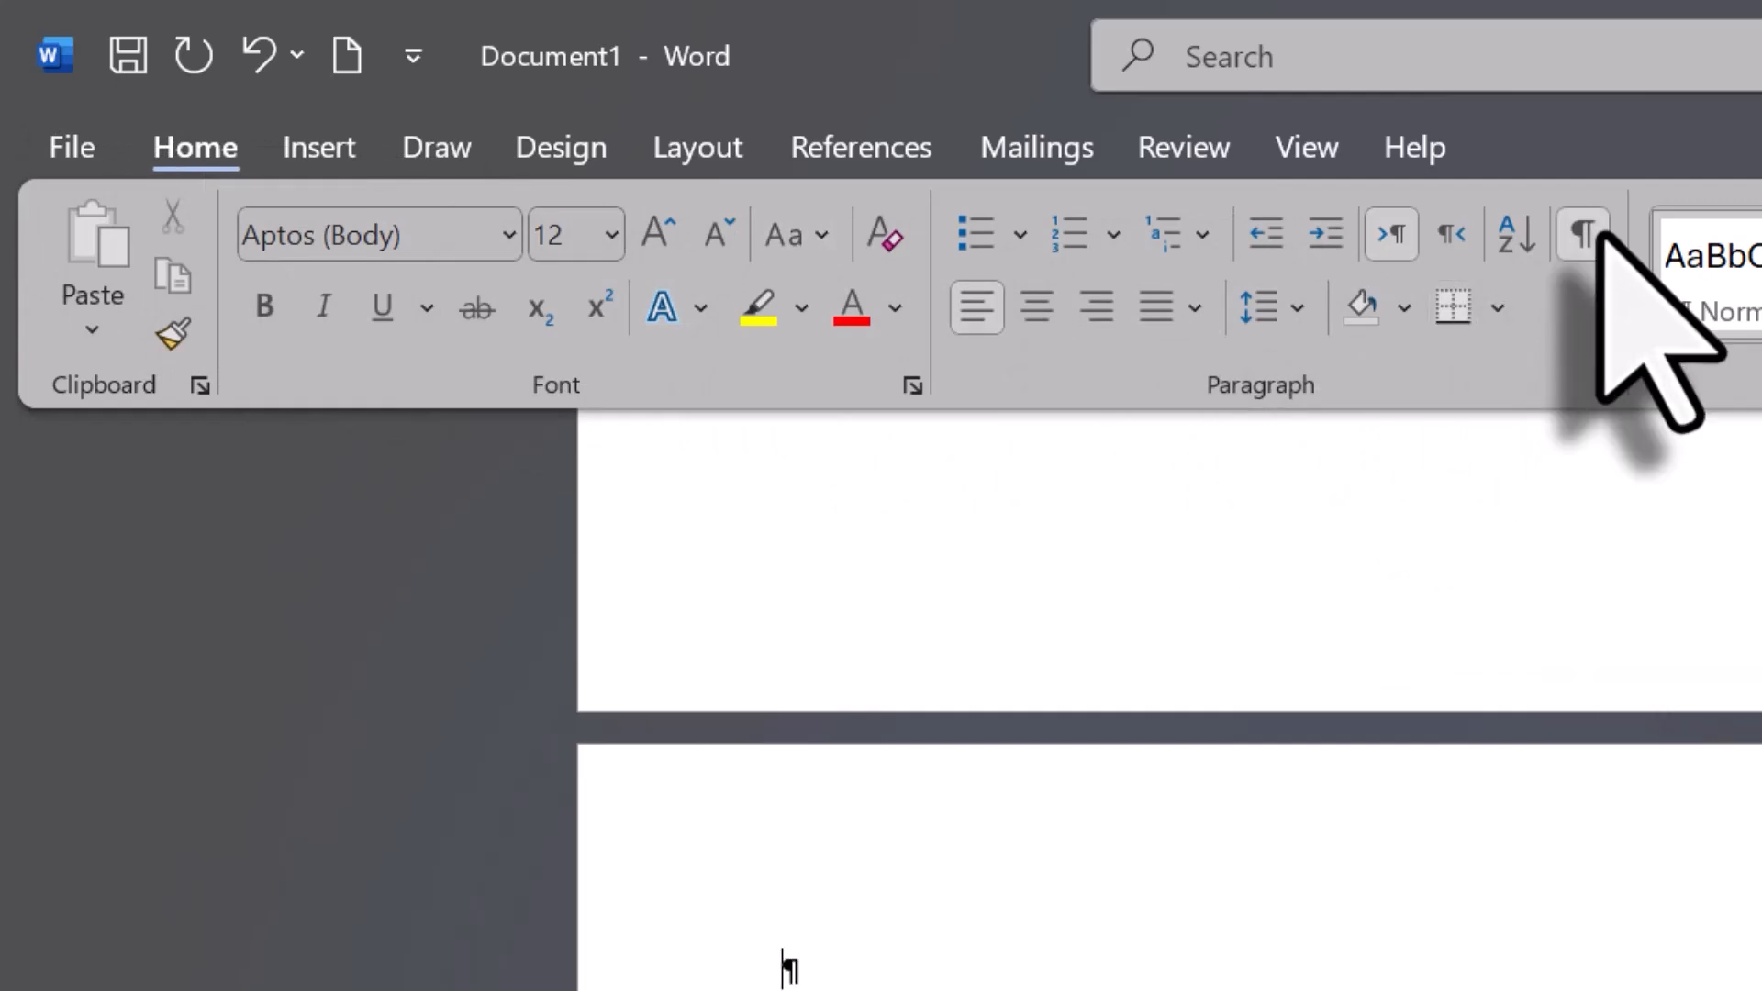
scroll(1569, 620, "up", 10)
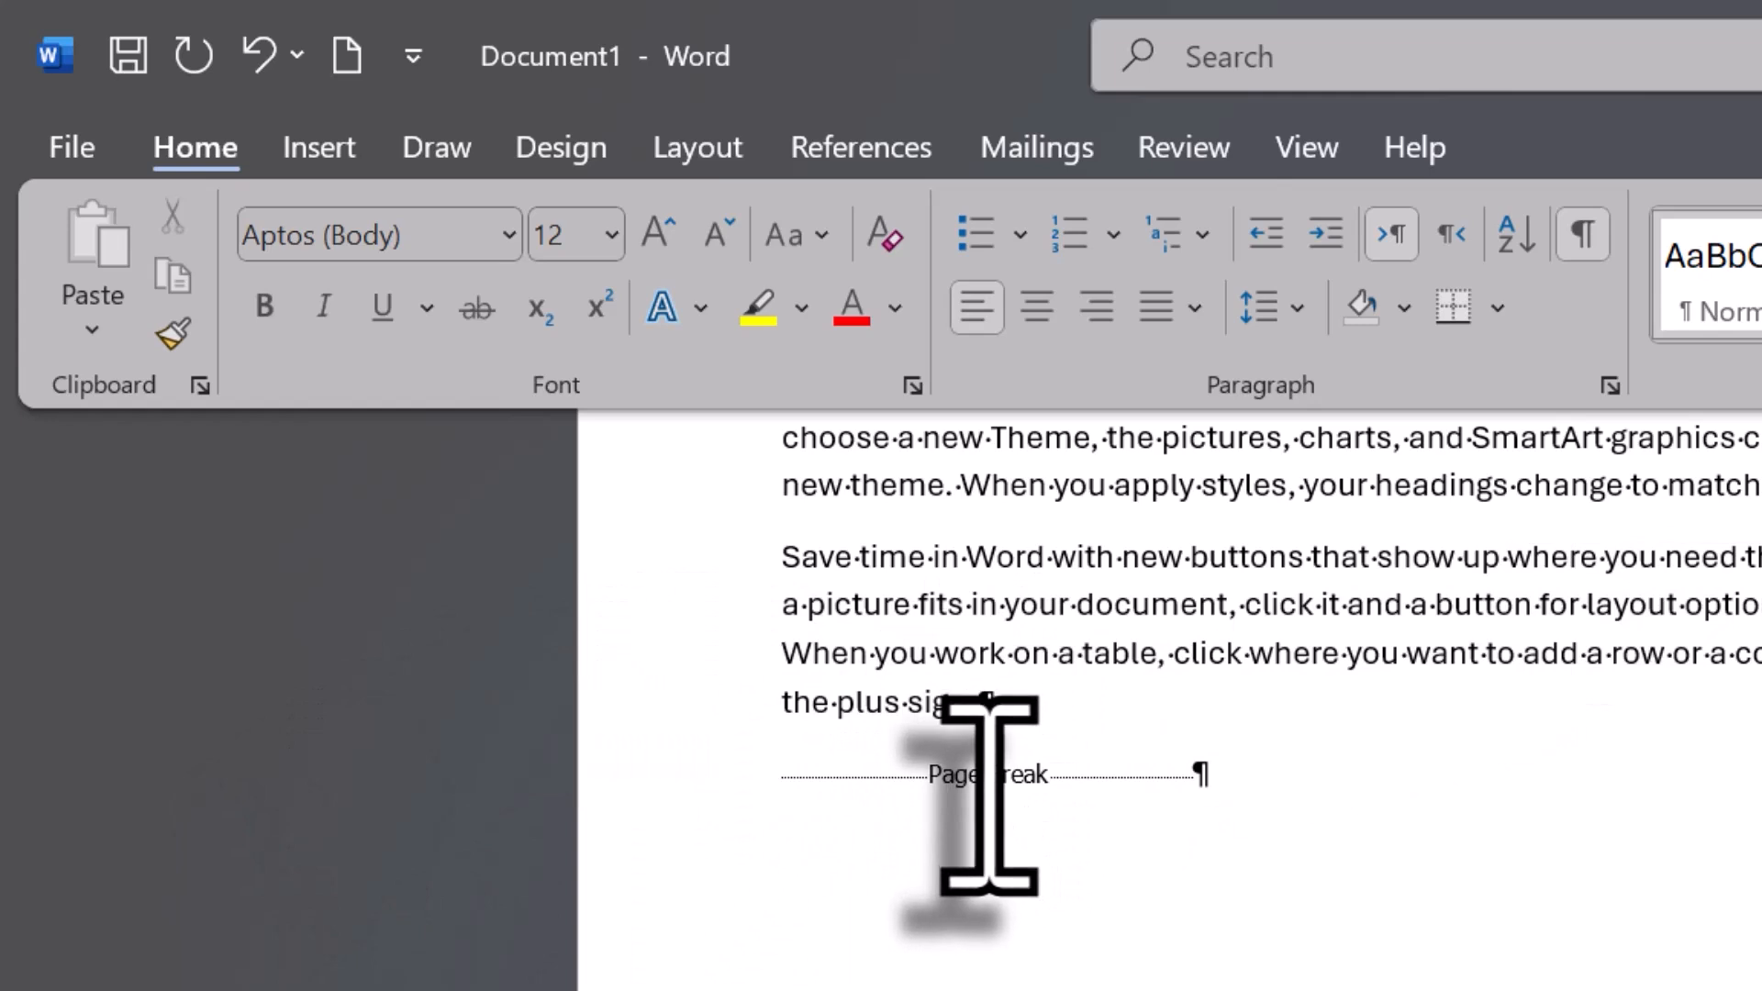
scroll(989, 794, "up", 1)
scroll(989, 795, "down", 2)
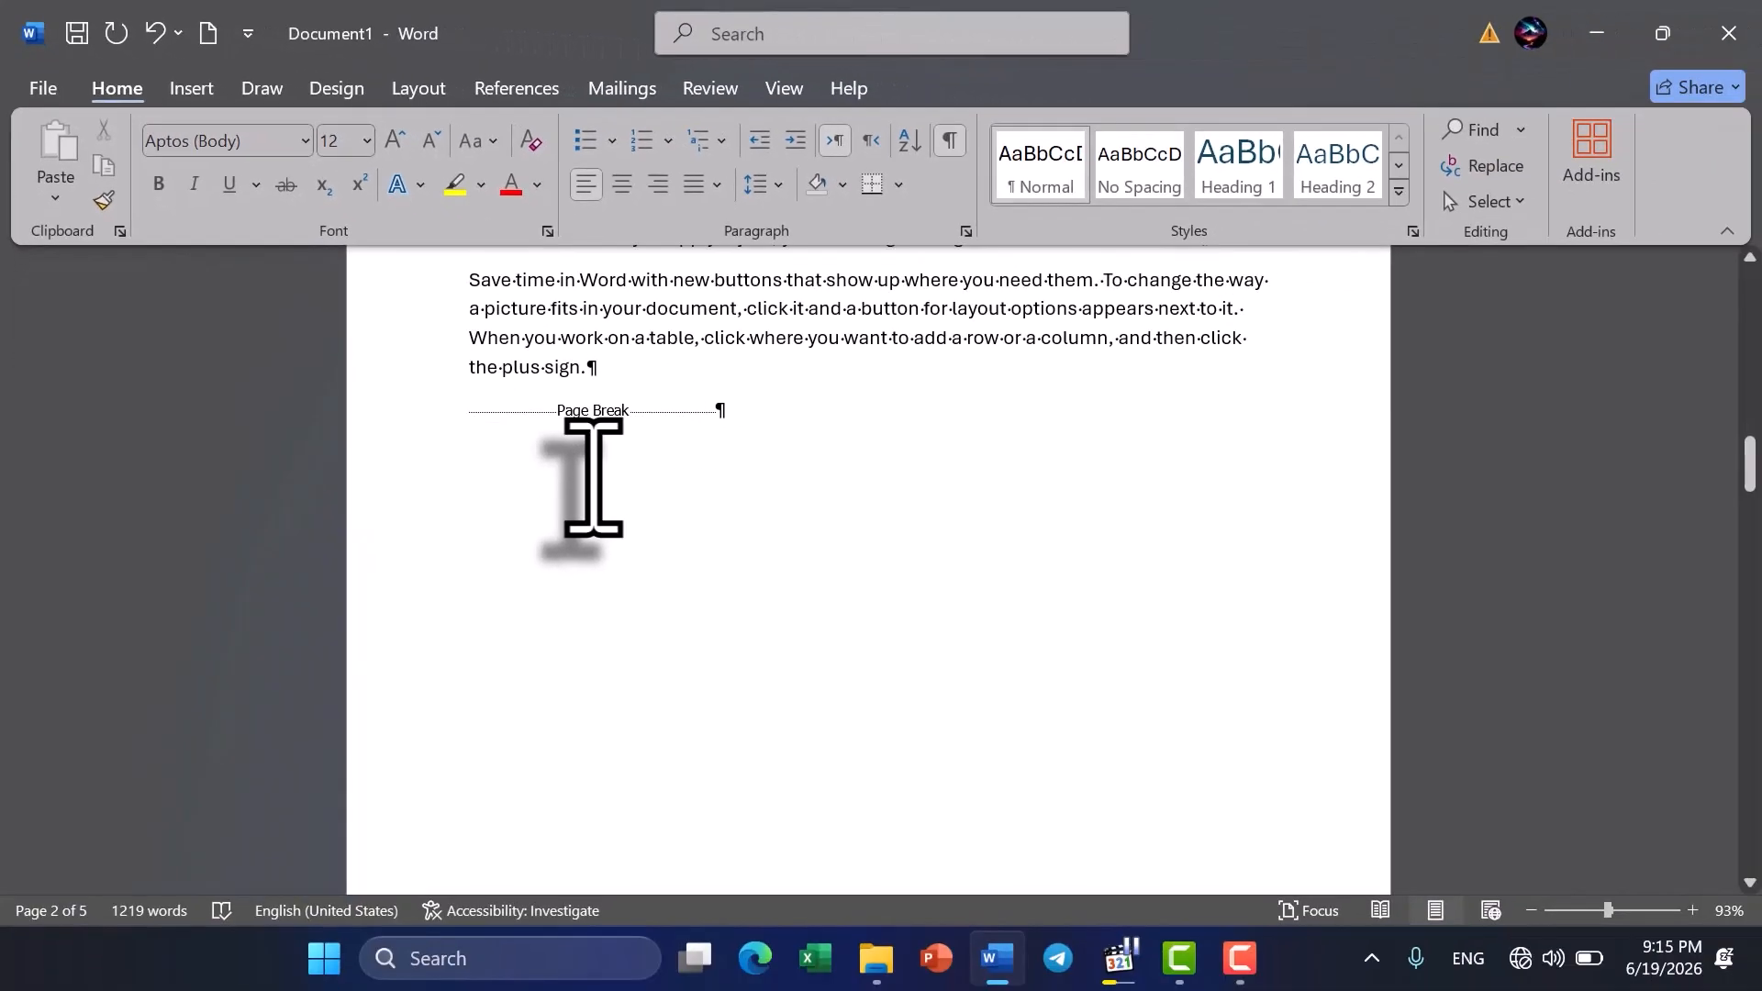
scroll(596, 472, "down", 1)
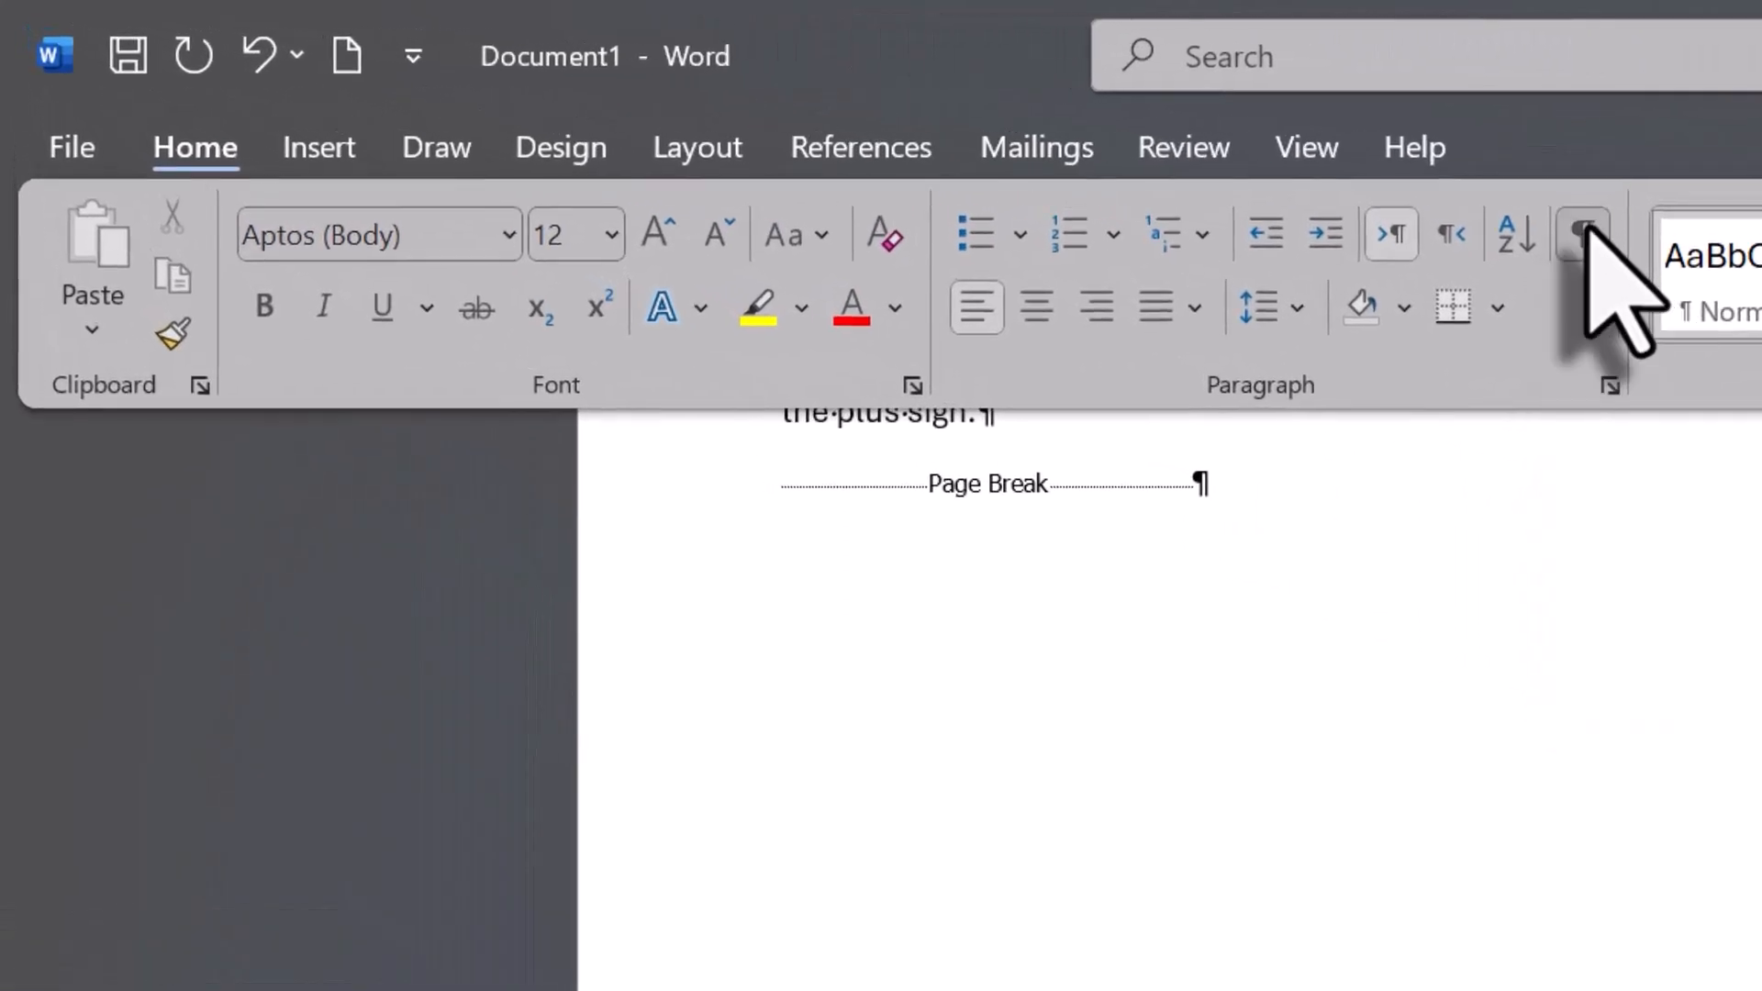
- Hide the formatting marks and remove the page break before the "Reading is easier" paragraph
left_click(949, 139)
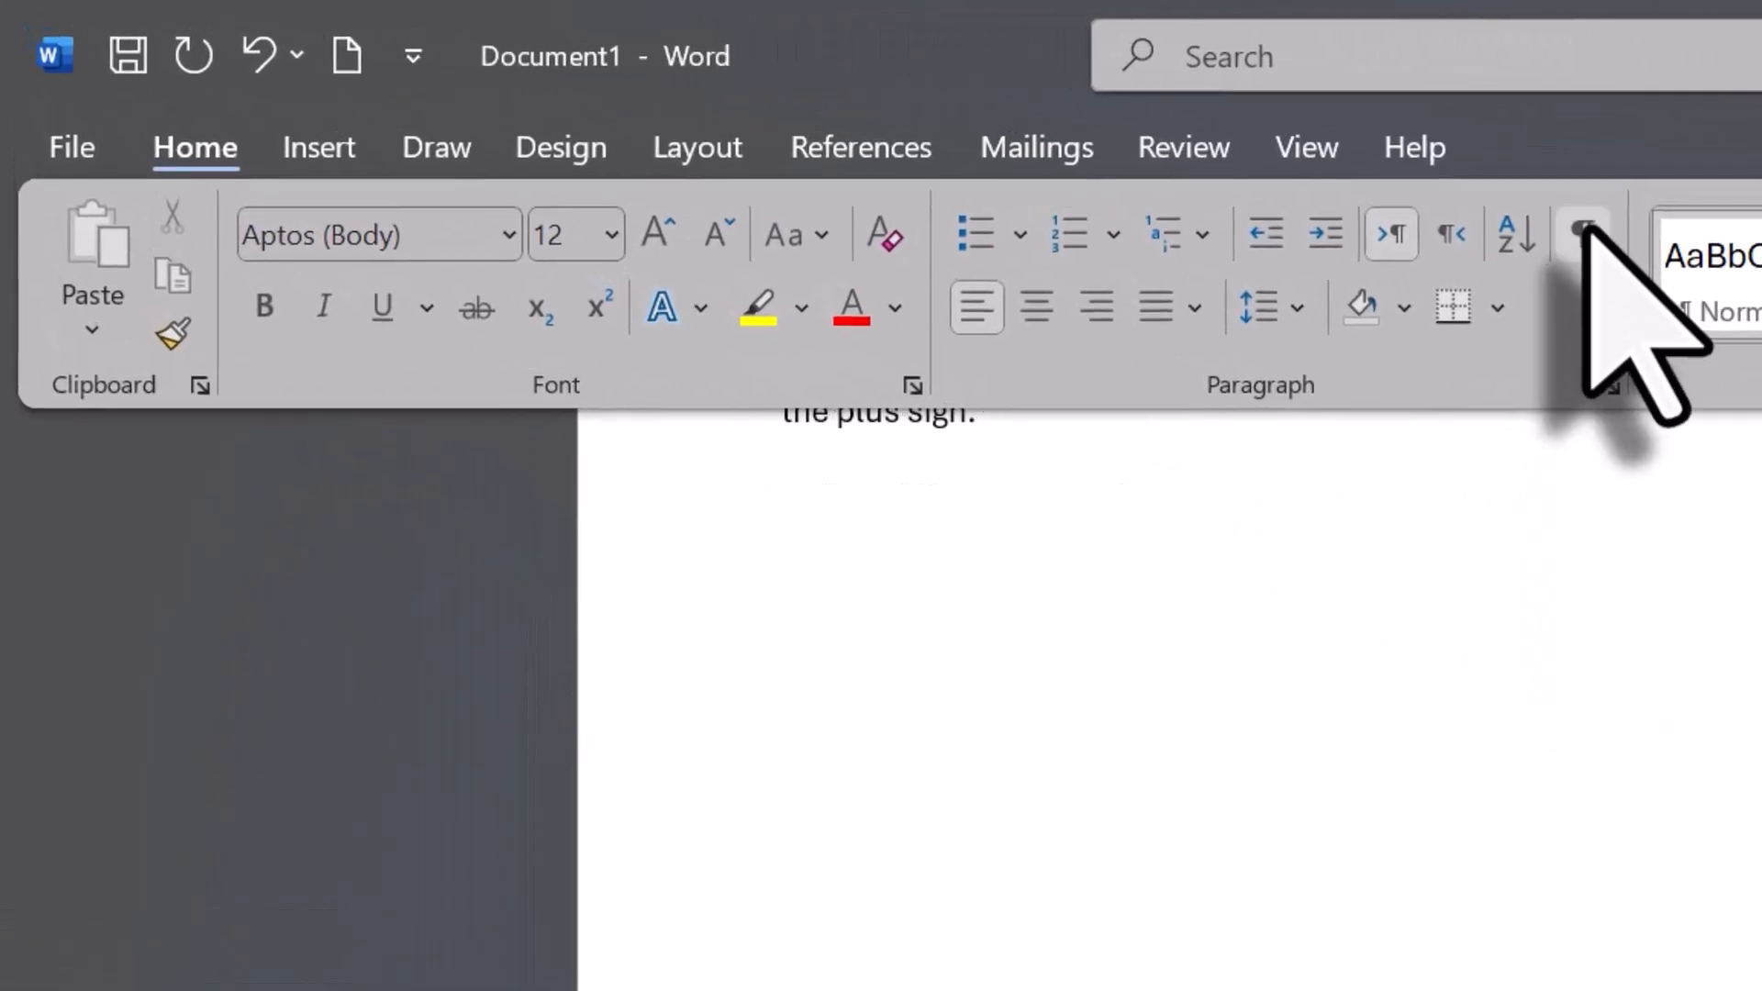
scroll(1258, 873, "down", 5)
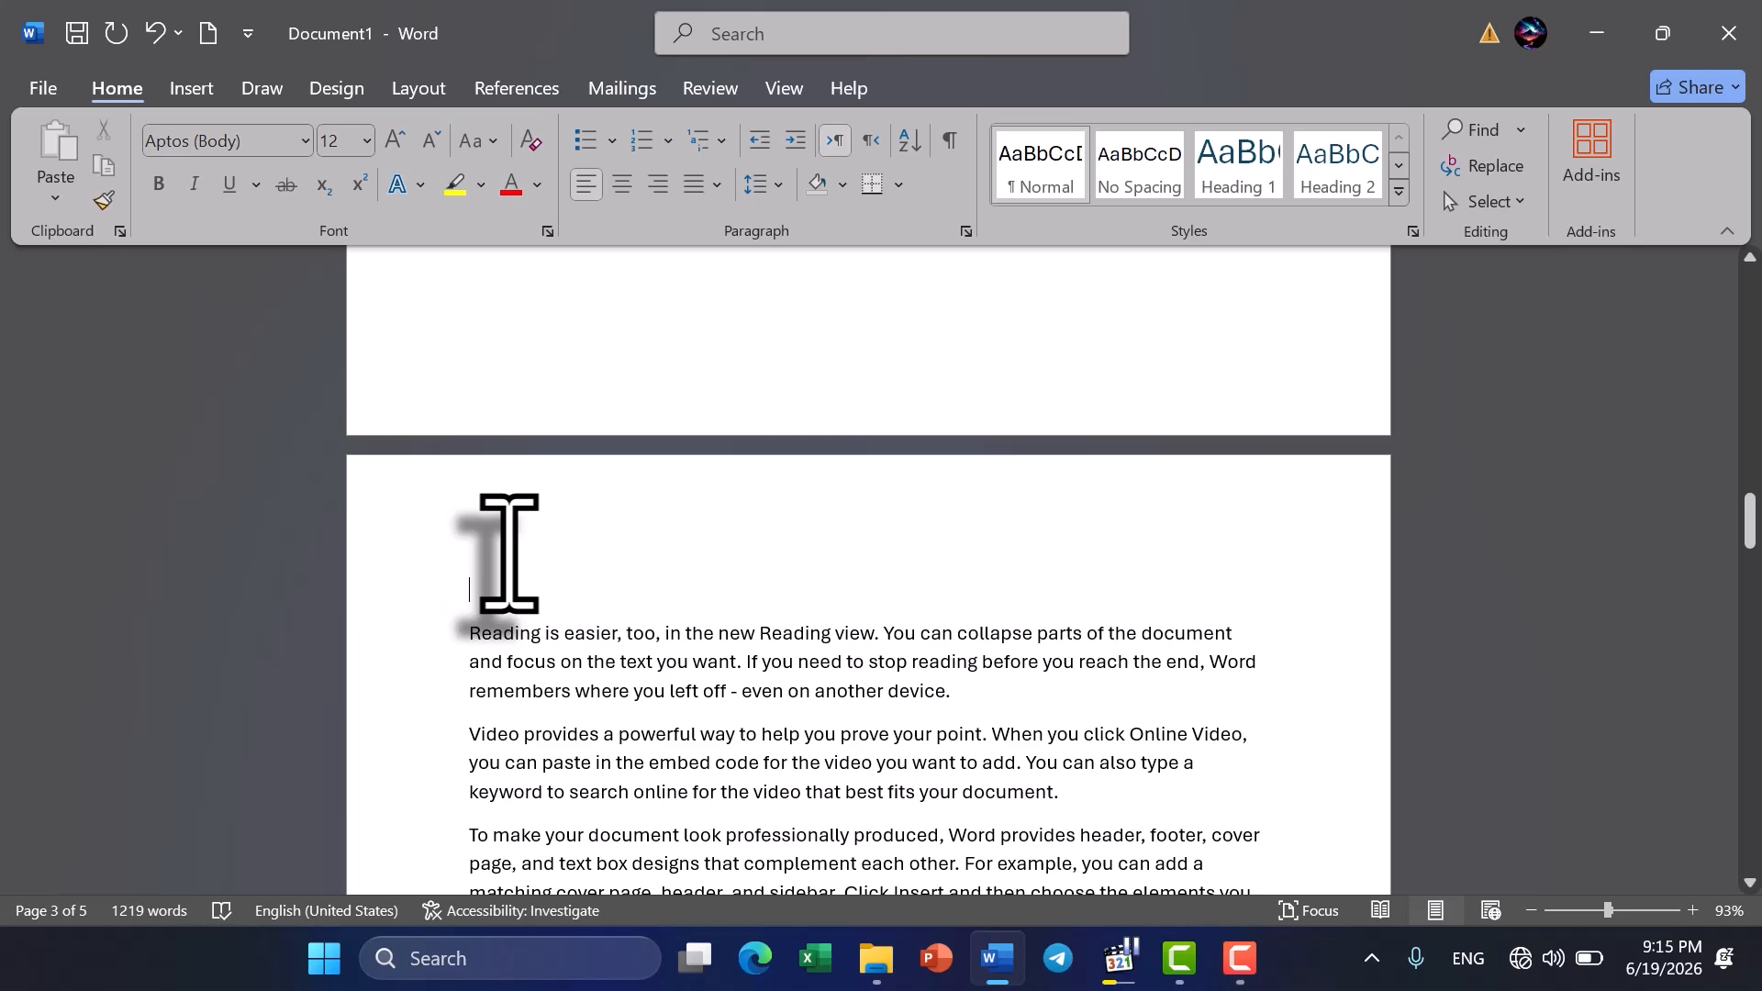
key("BackSpace")
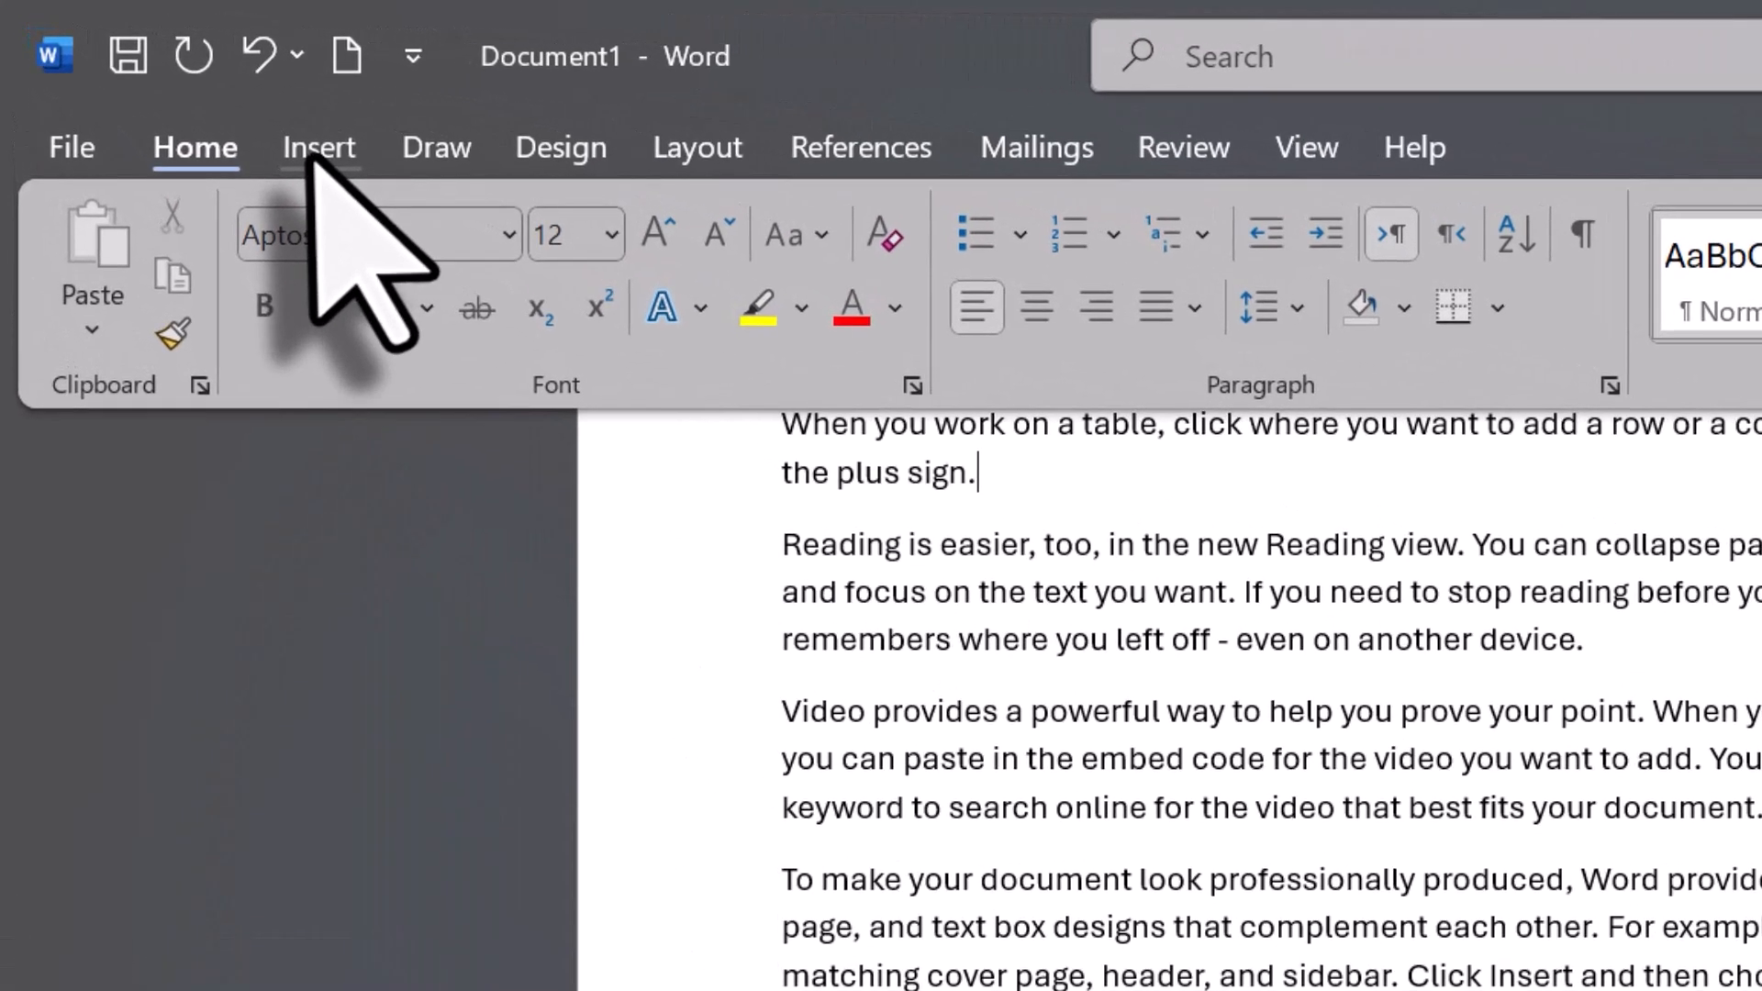
- Insert a page break between "the plus sign." and the "Reading is easier" paragraph on page 2
left_click(315, 152)
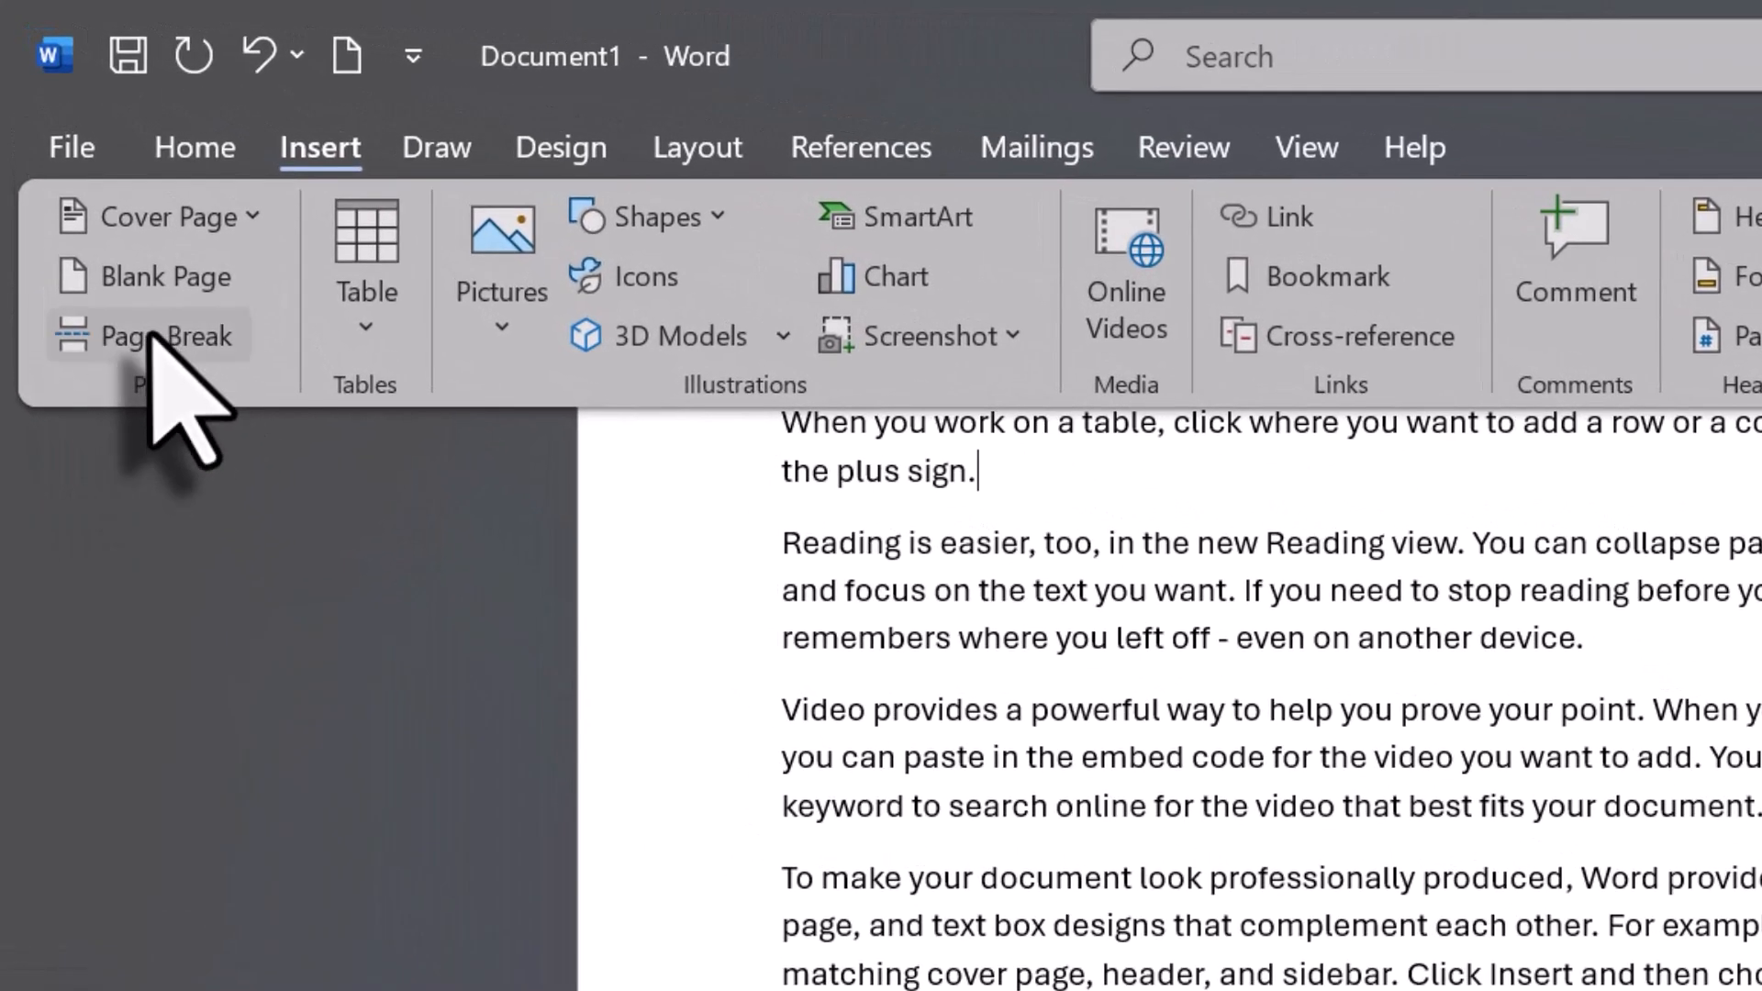
left_click(151, 336)
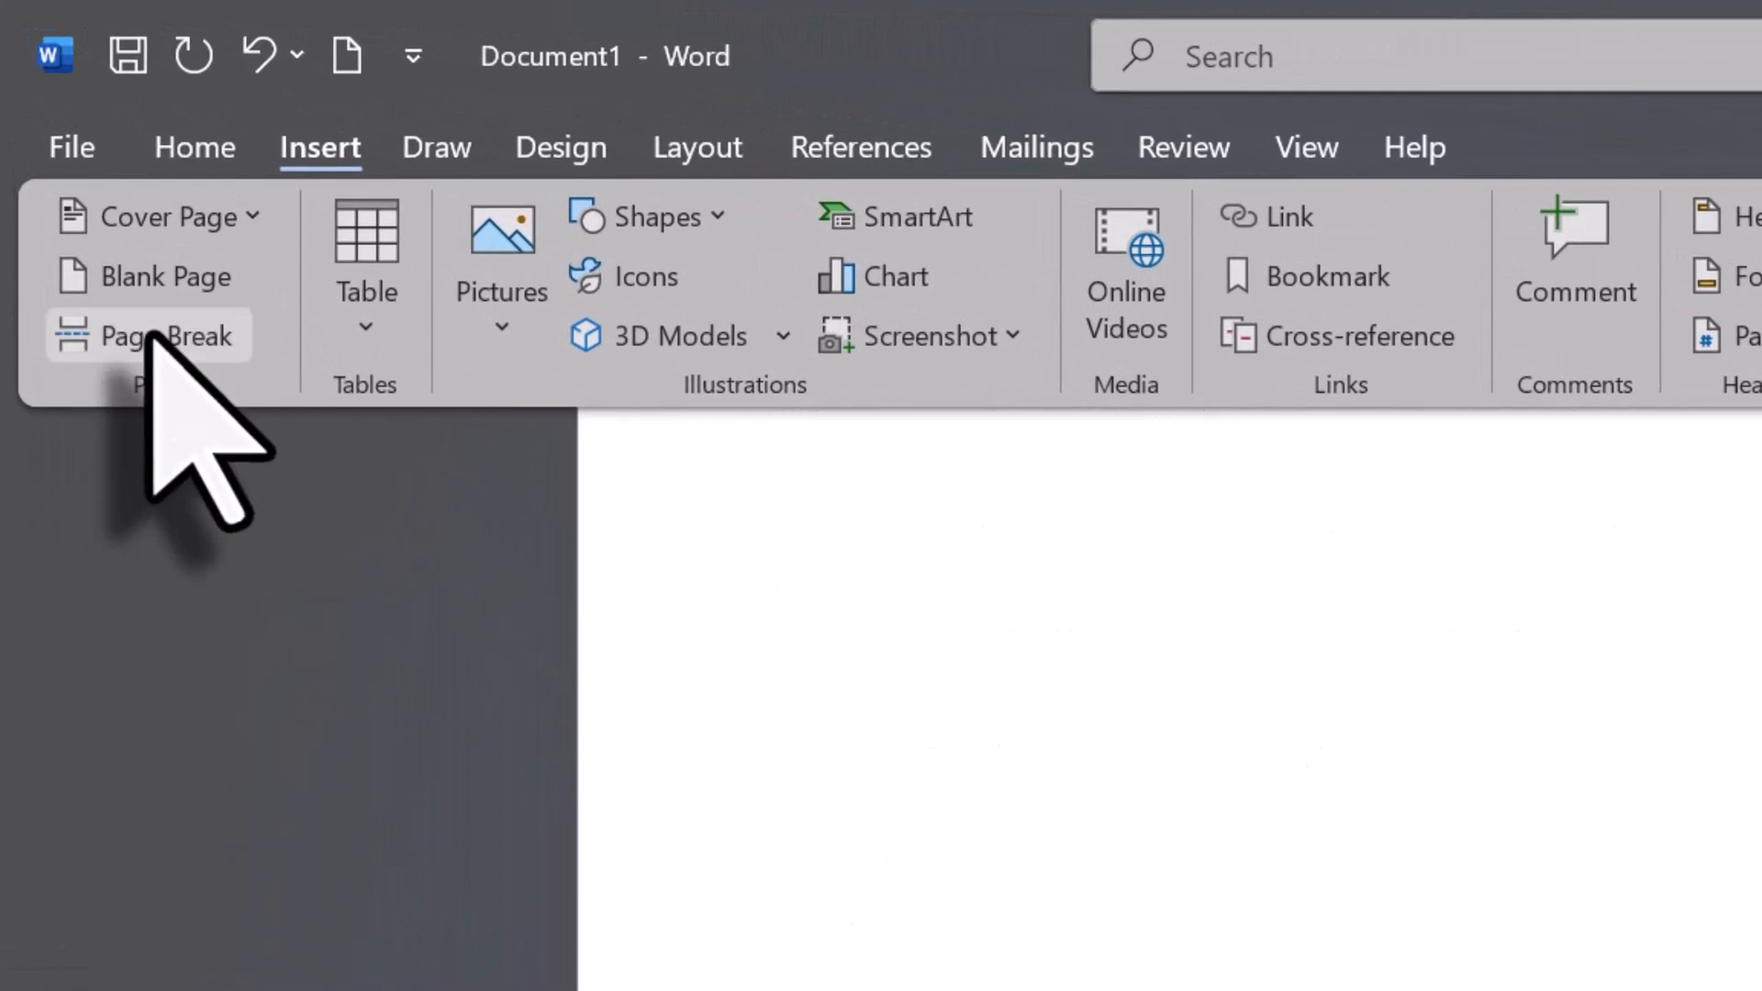
scroll(1307, 823, "down", 9)
scroll(1305, 817, "down", 12)
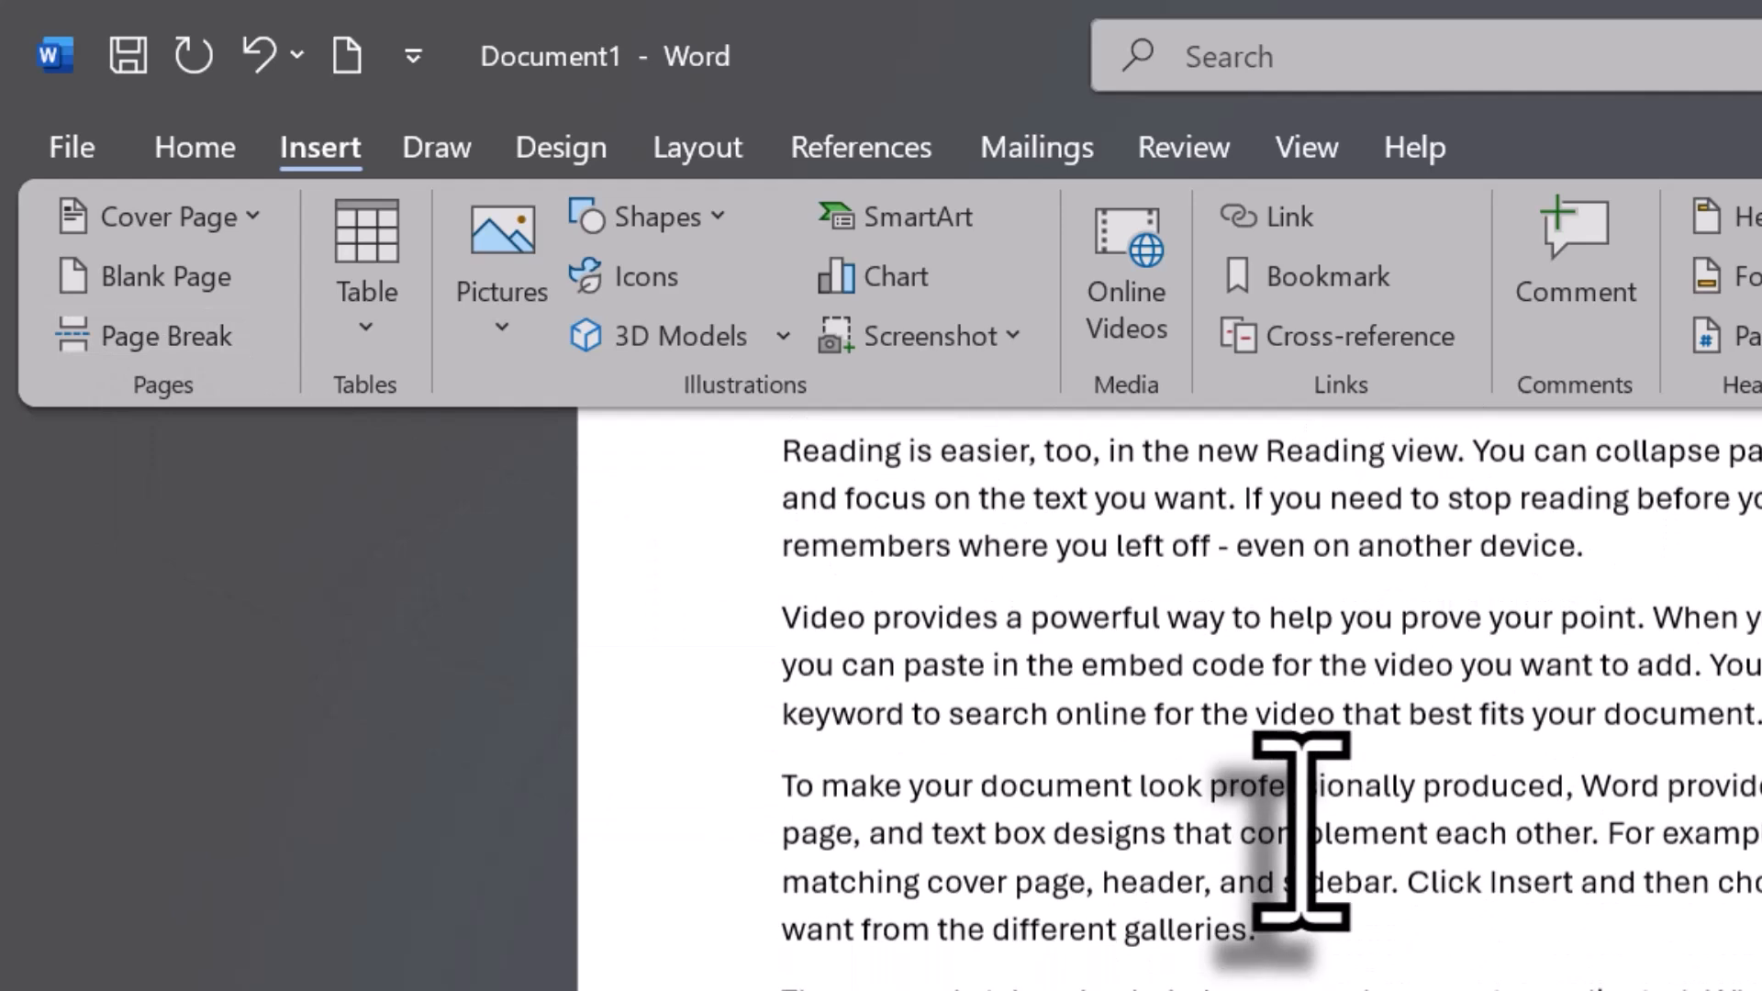
scroll(1301, 831, "down", 6)
scroll(1301, 831, "up", 1)
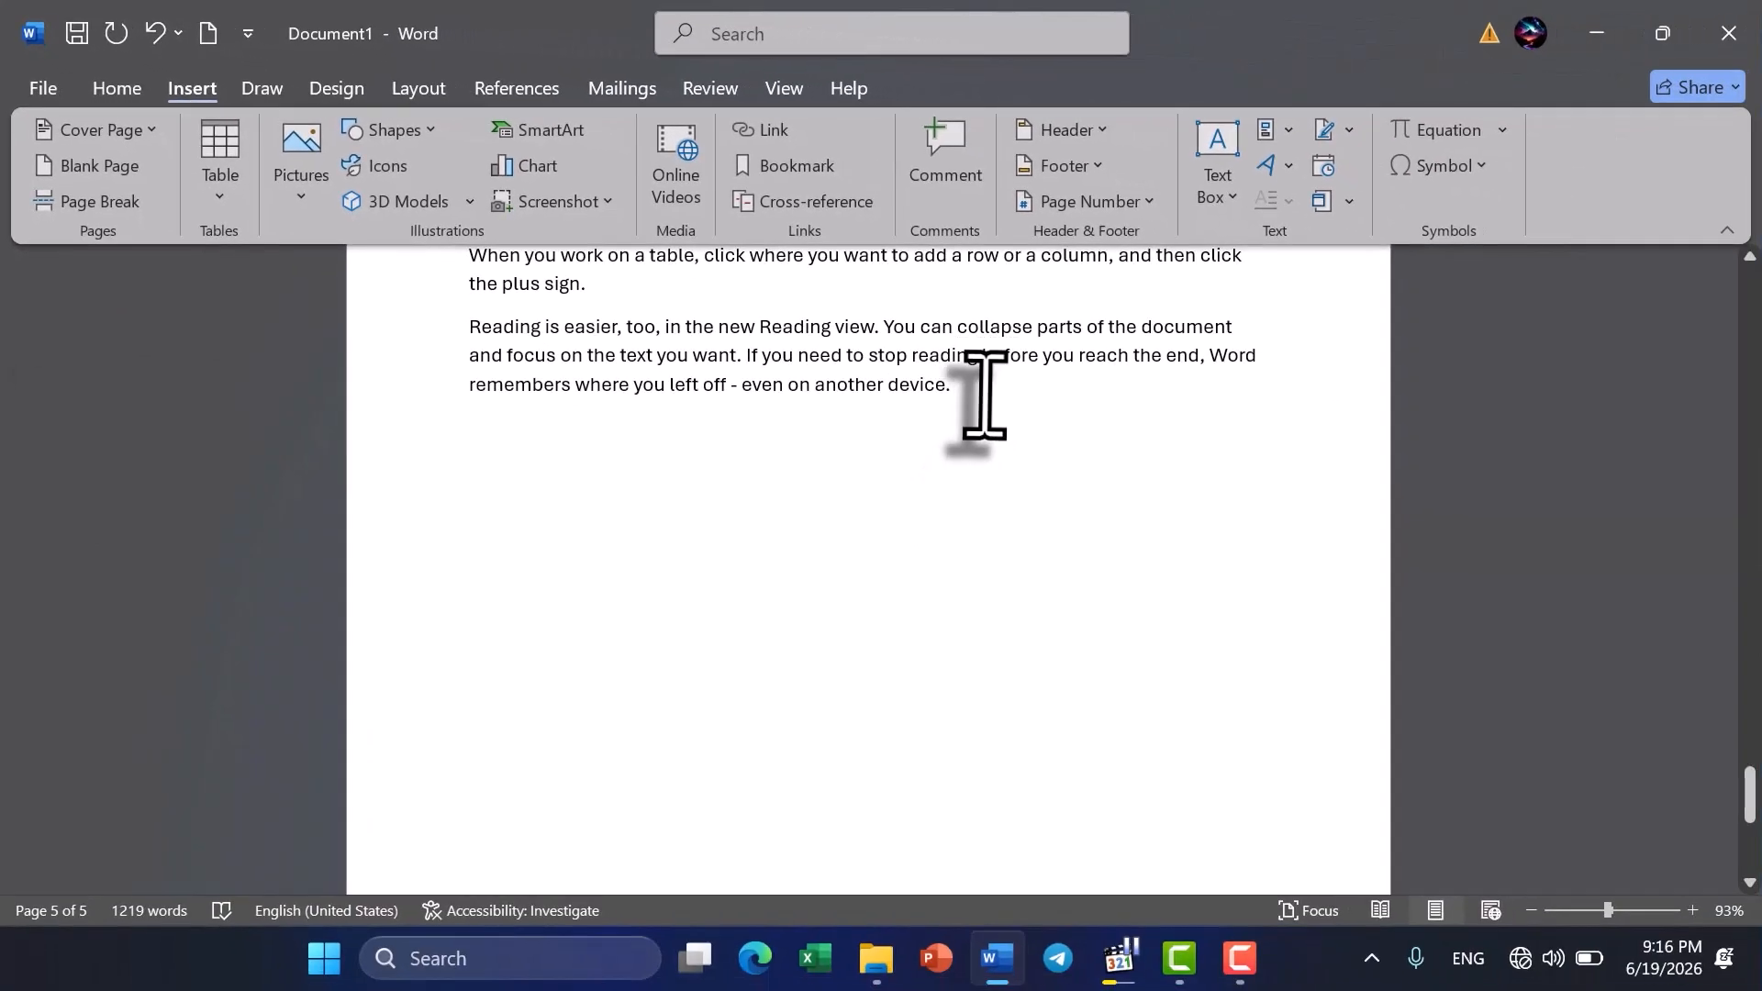
- Add empty paragraphs after the document's last paragraph until the cursor moves onto a new page
left_click(1130, 456)
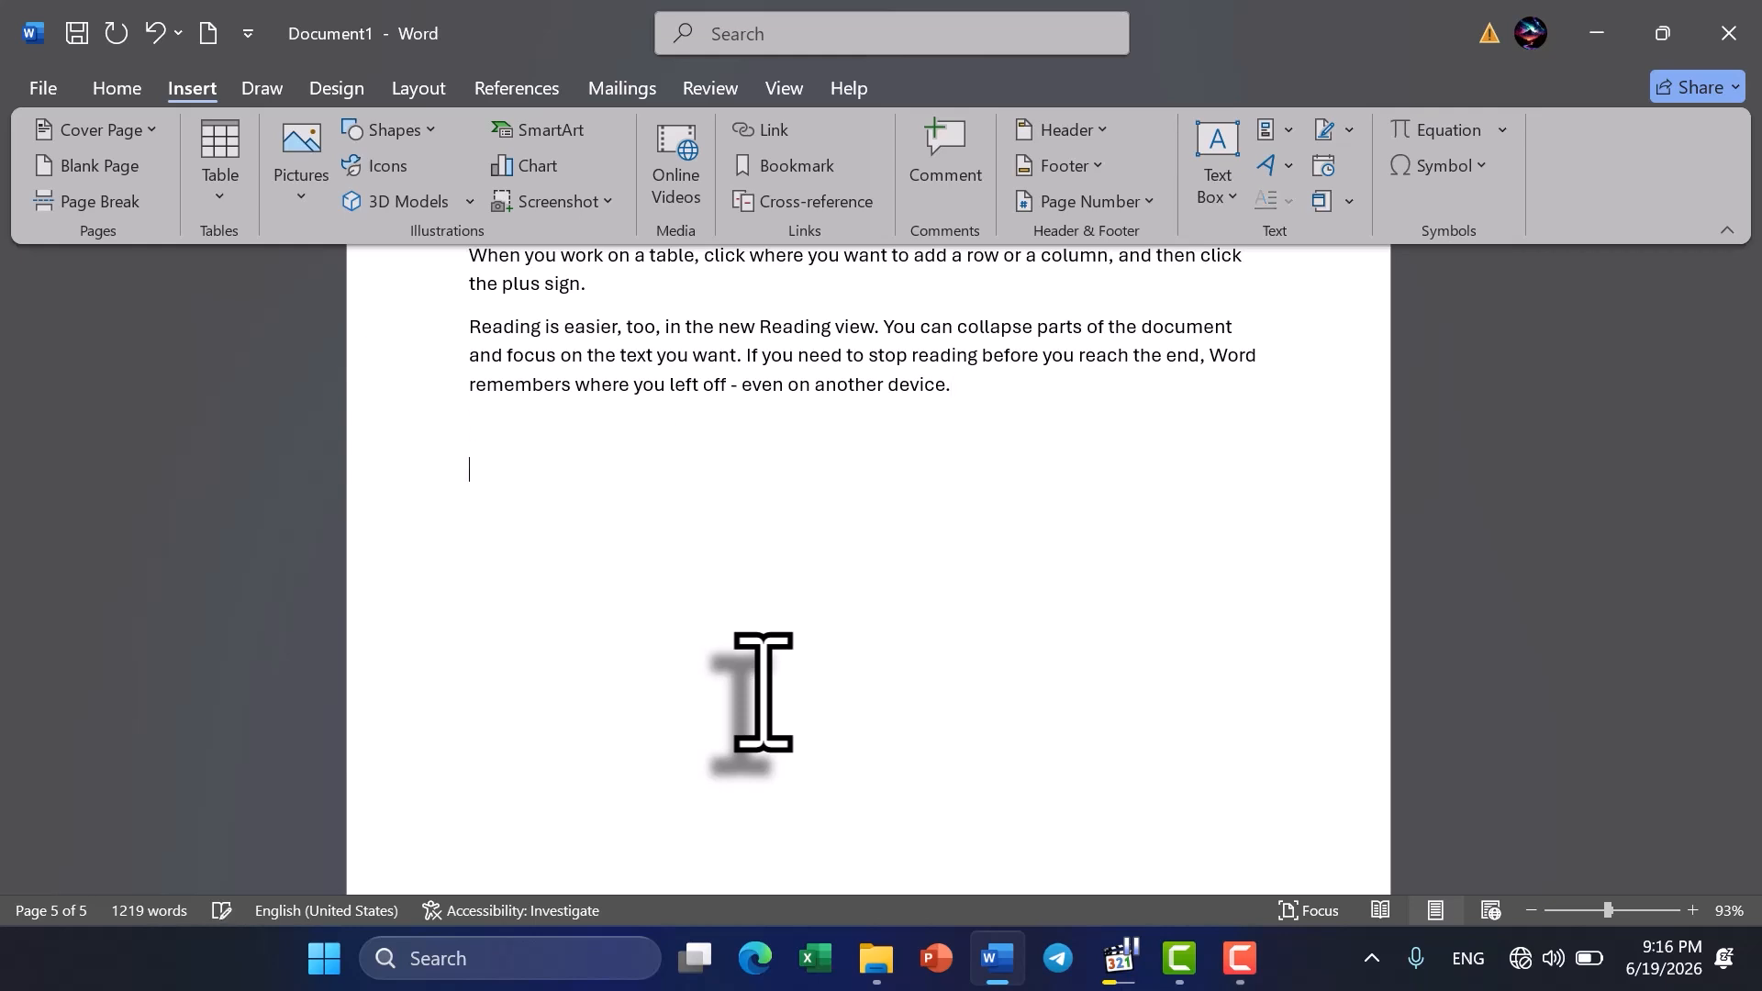
scroll(762, 692, "down", 3)
scroll(762, 692, "down", 3)
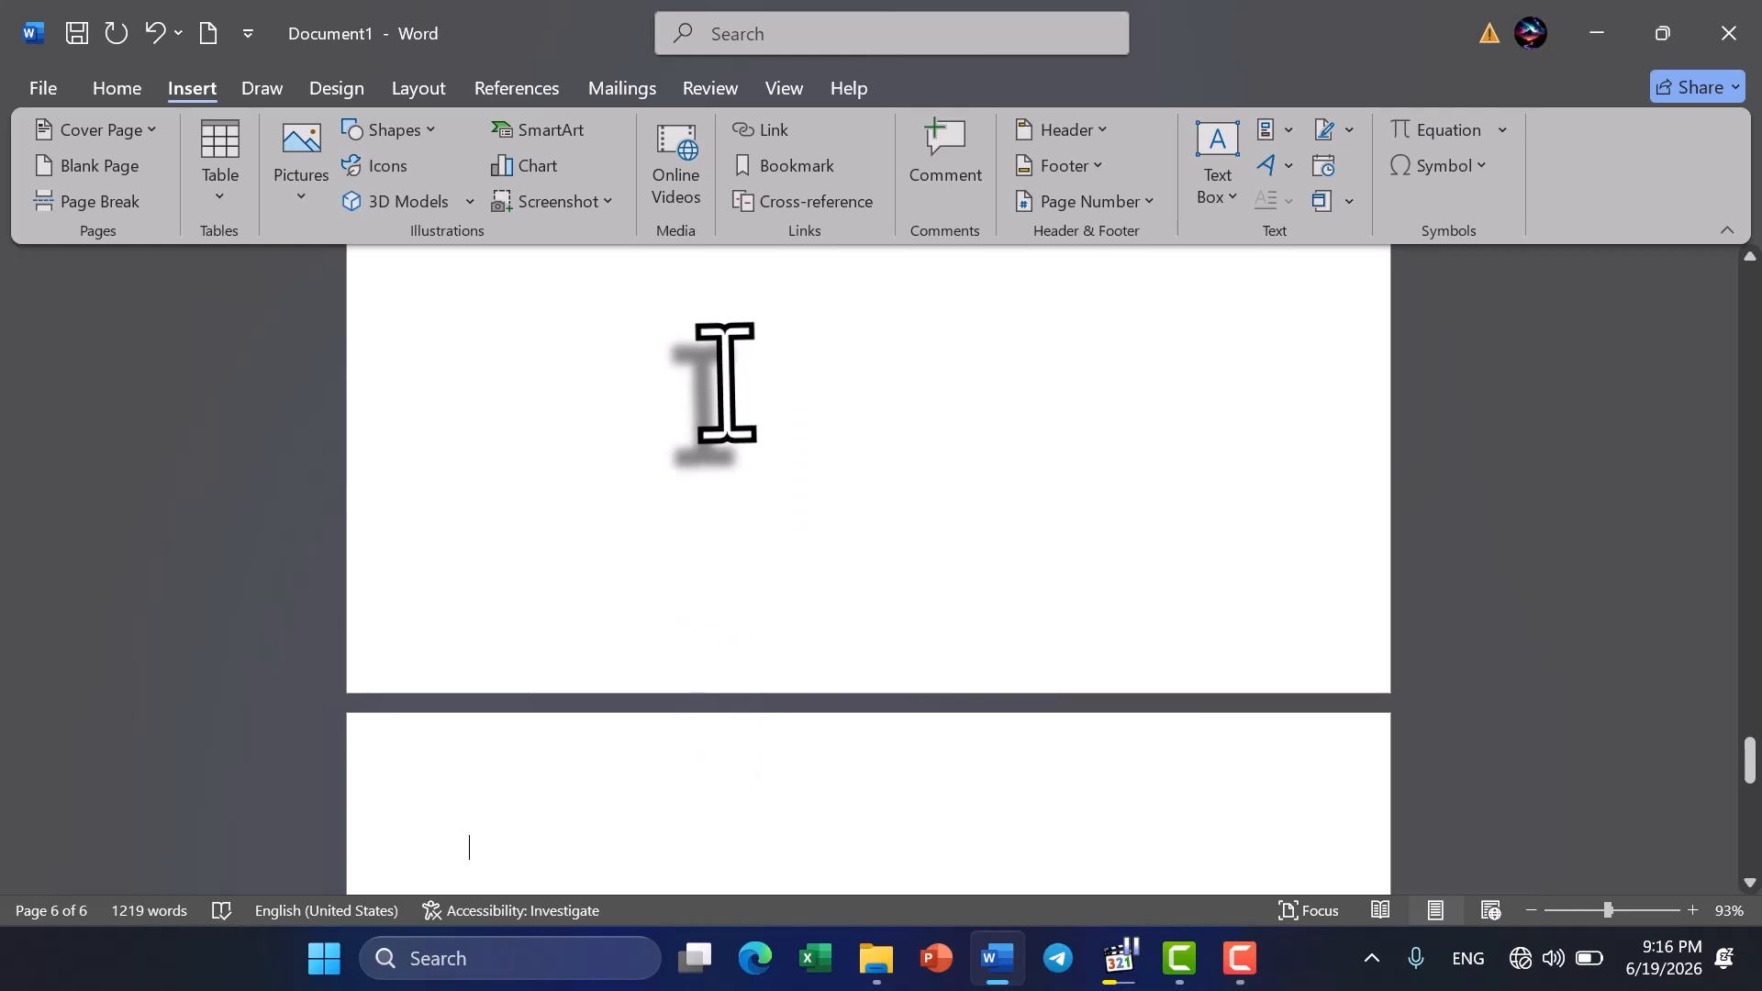
scroll(652, 587, "down", 5)
scroll(657, 585, "up", 4)
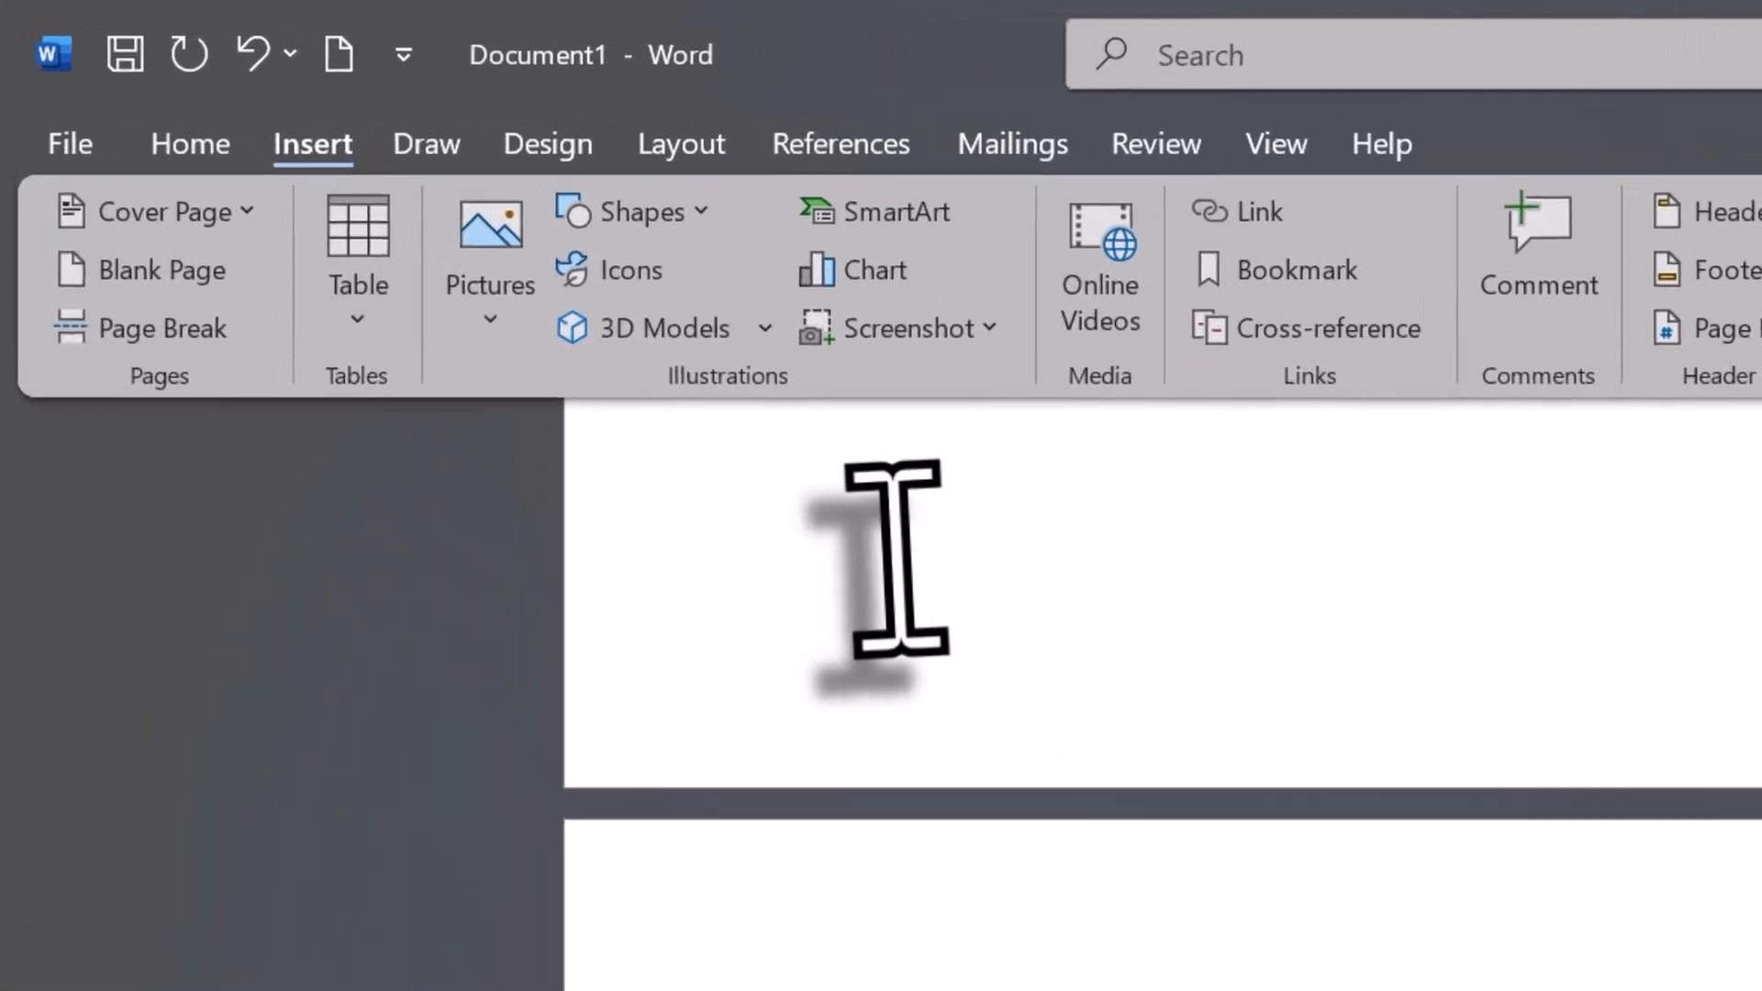
- Show the formatting marks and examine the empty paragraphs between the last text and the new page
left_click(551, 344)
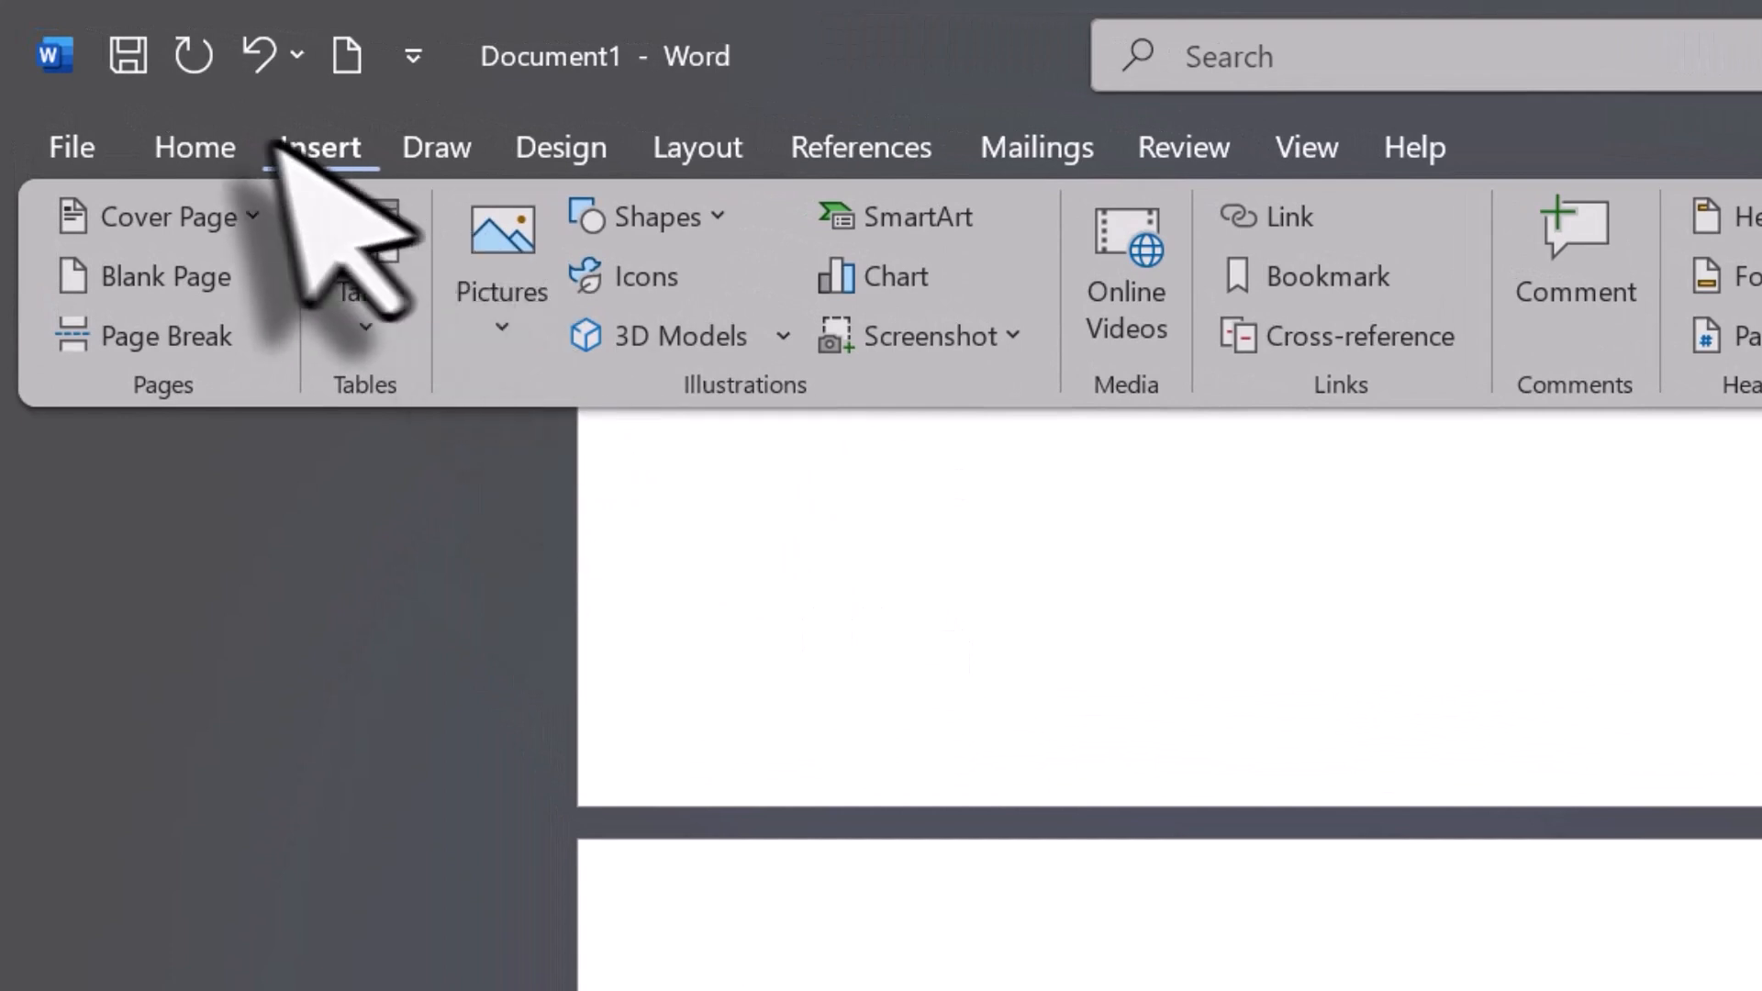
left_click(193, 145)
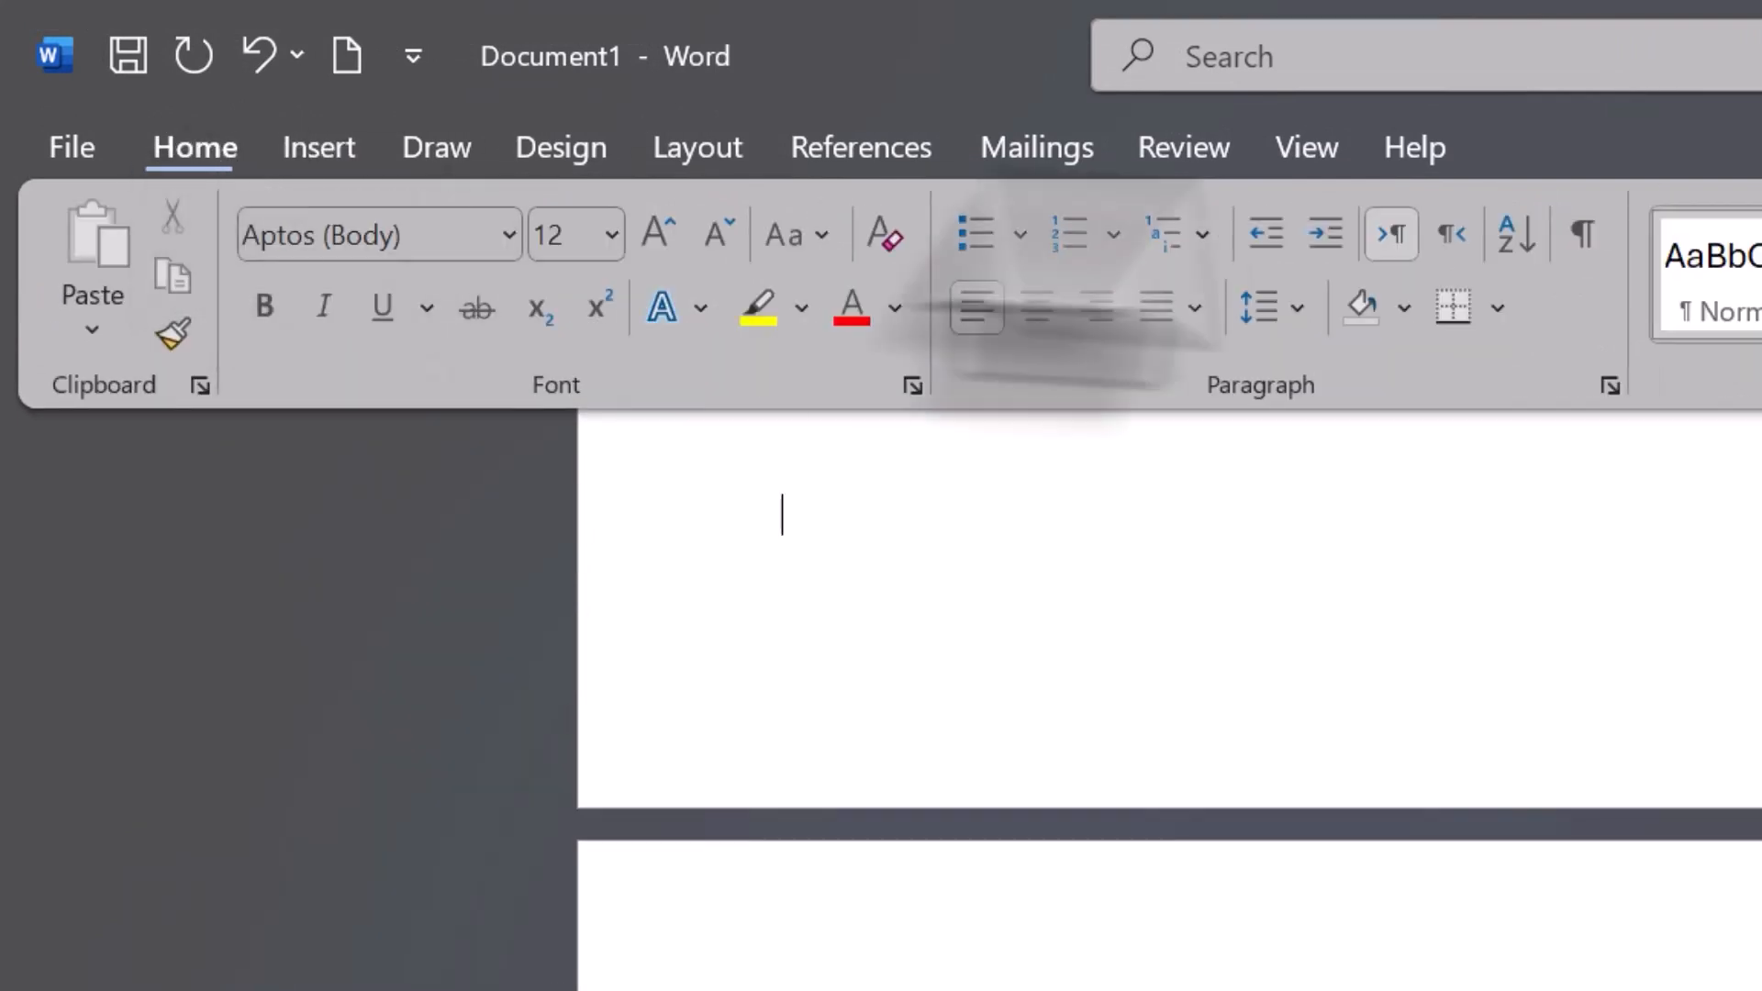
left_click(1587, 241)
scroll(1438, 659, "up", 3)
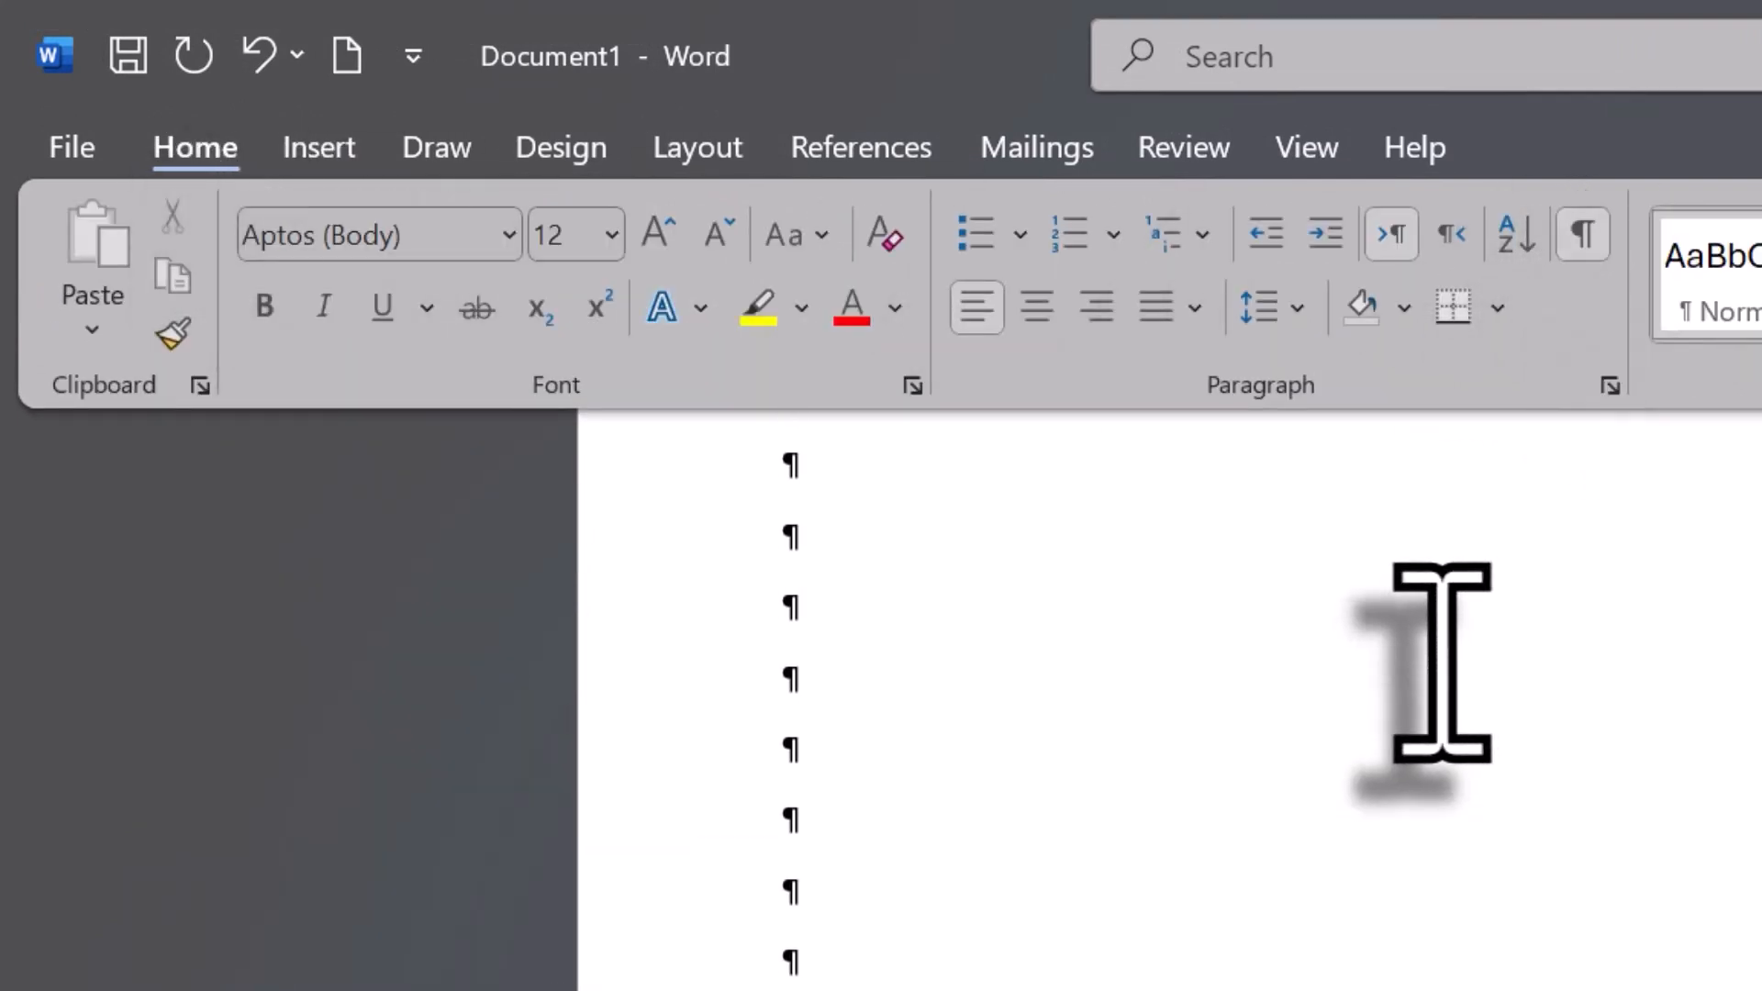
scroll(1030, 550, "up", 5)
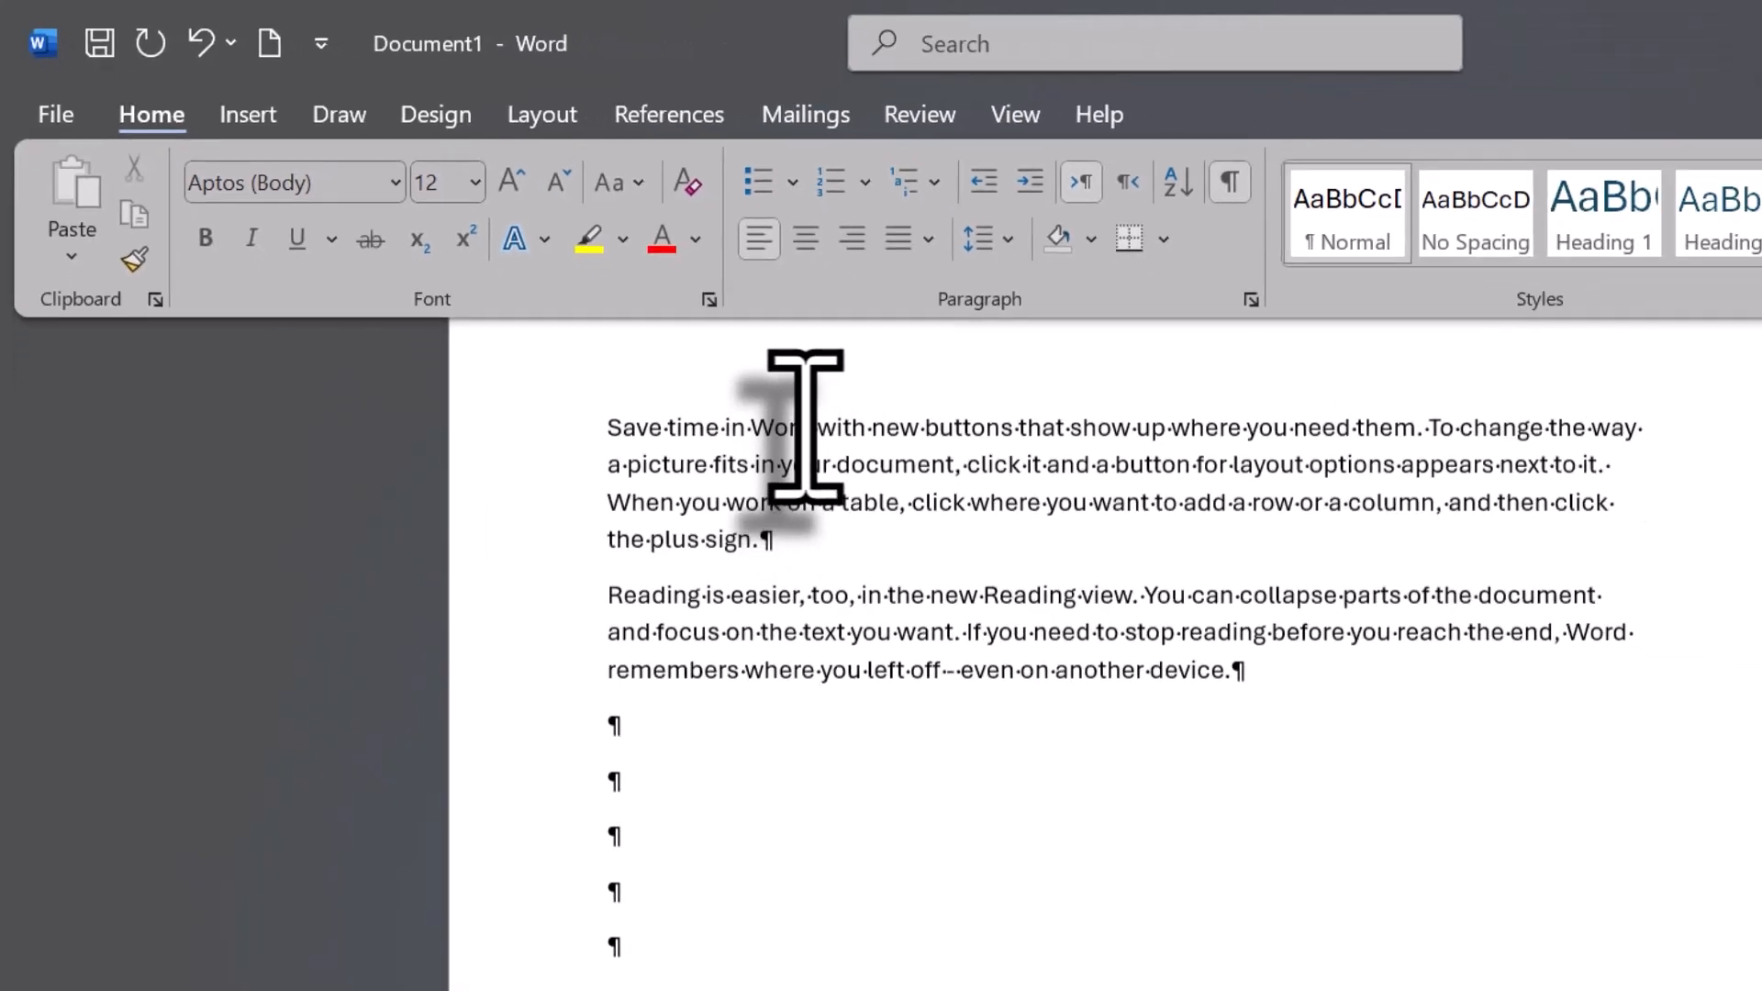
scroll(665, 718, "down", 2)
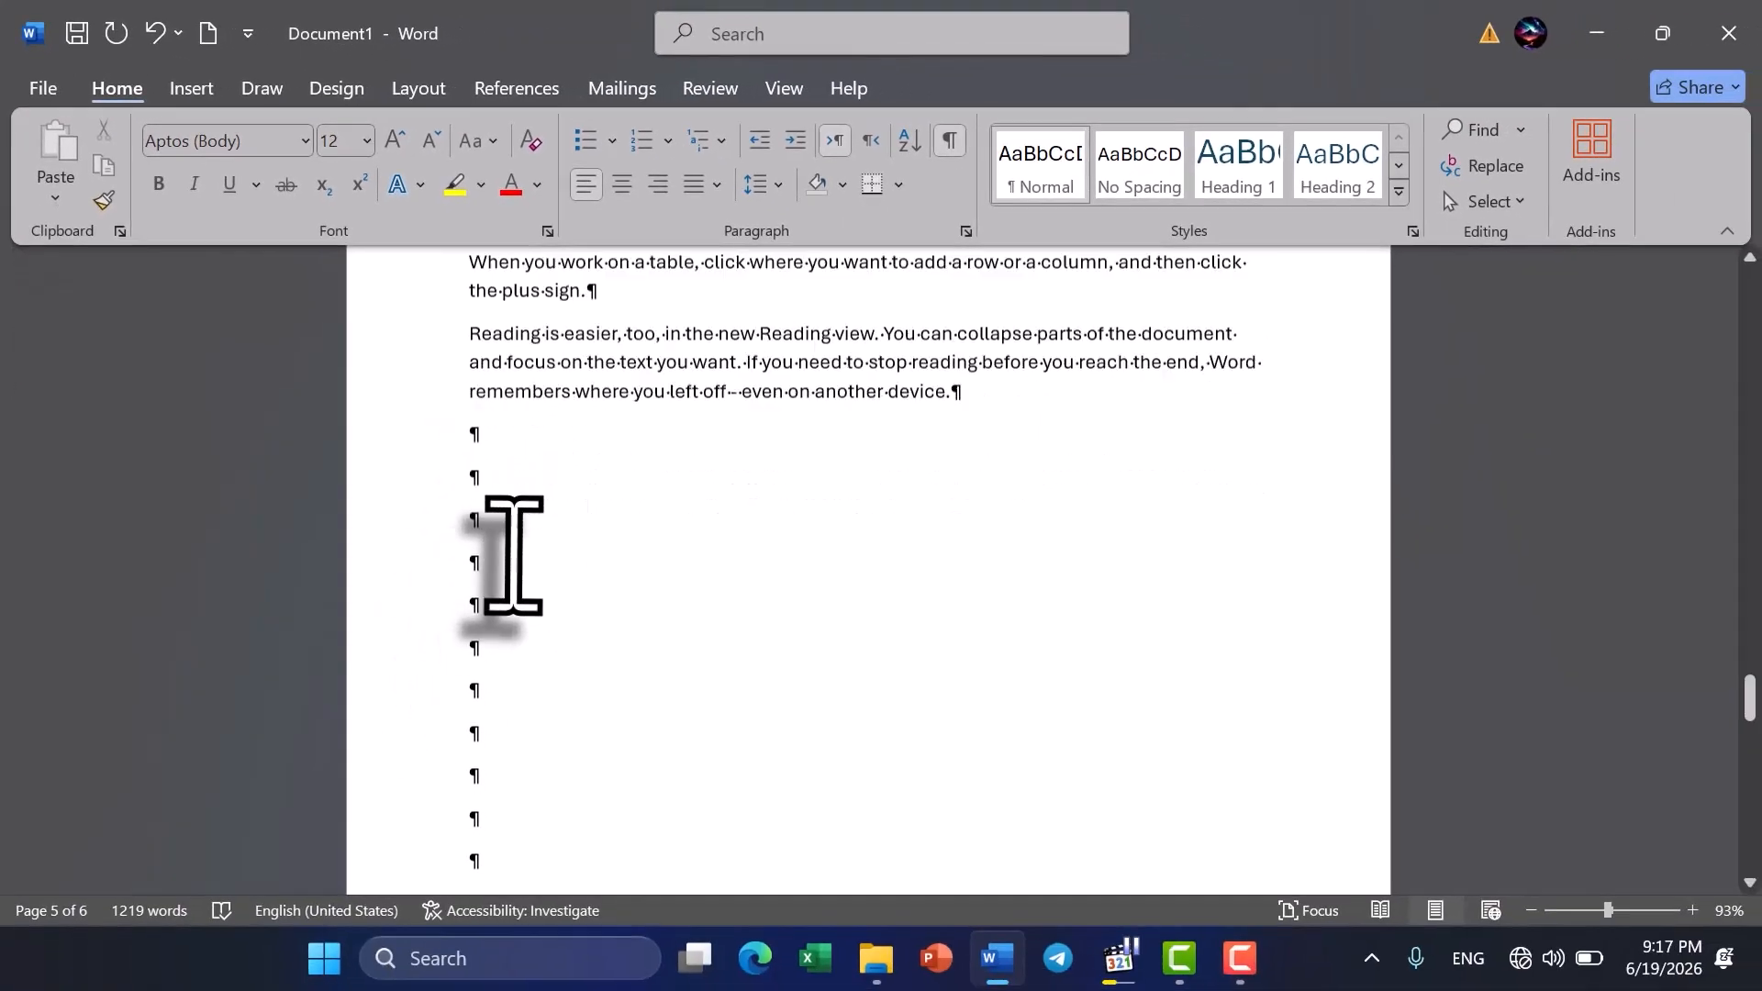
scroll(514, 555, "down", 1)
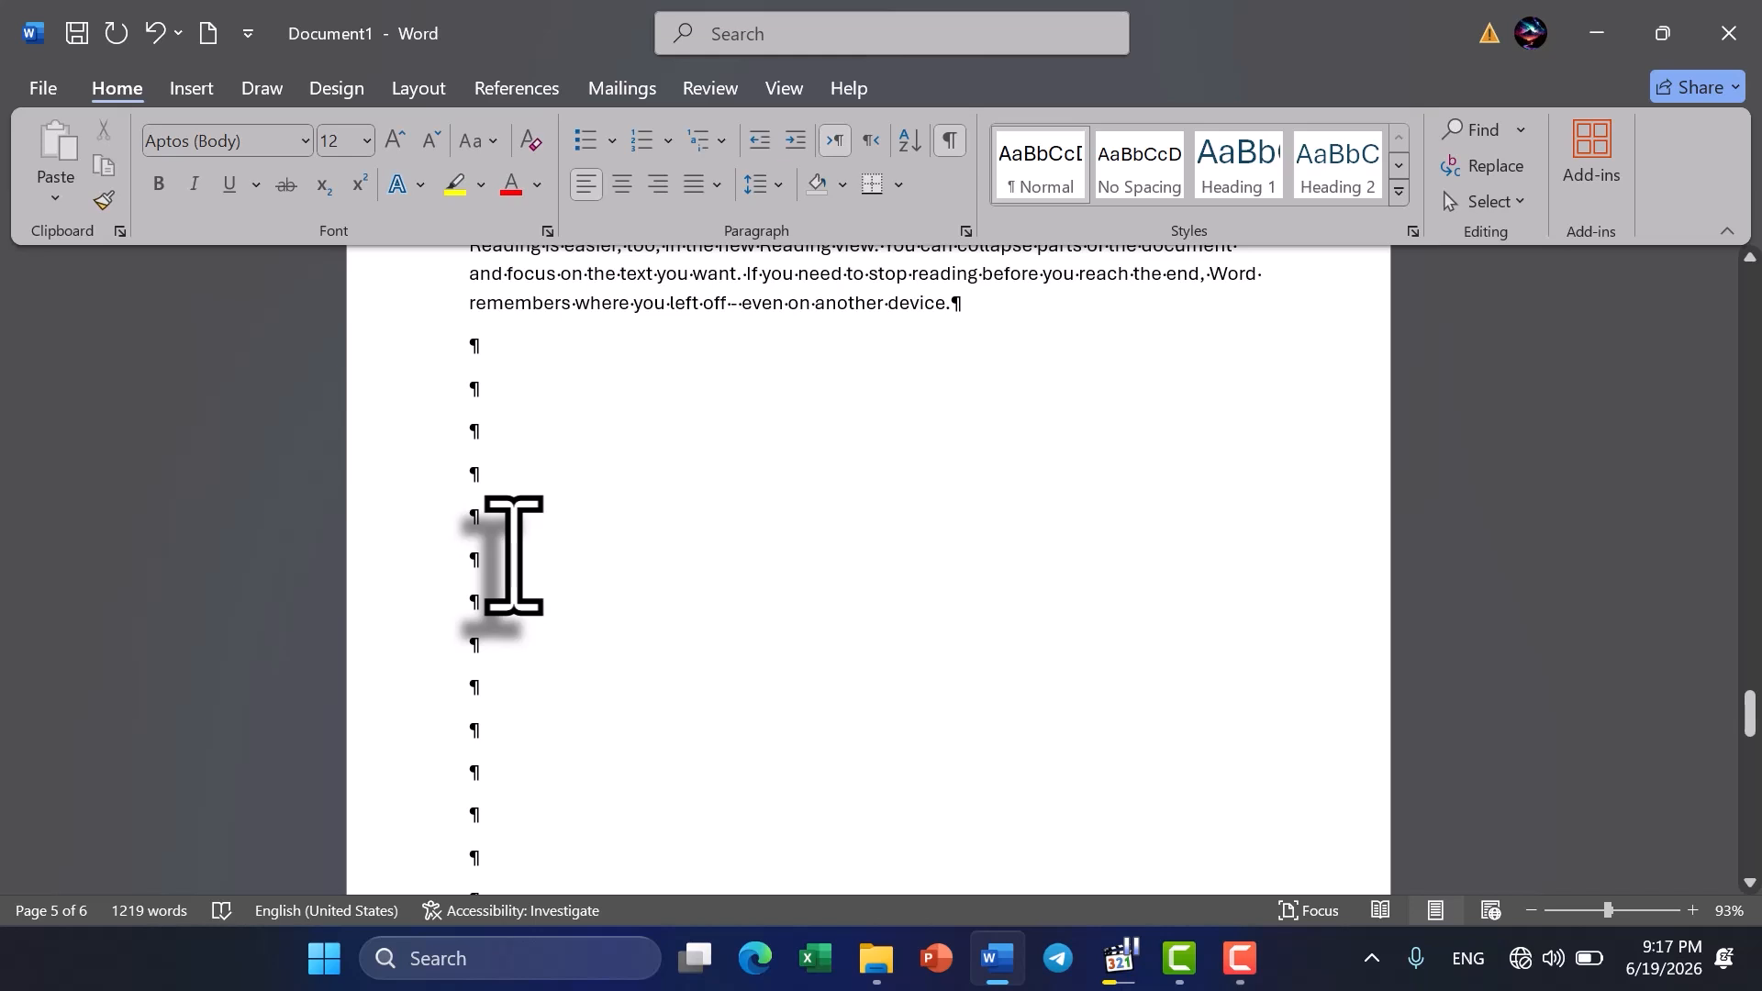
scroll(513, 555, "down", 6)
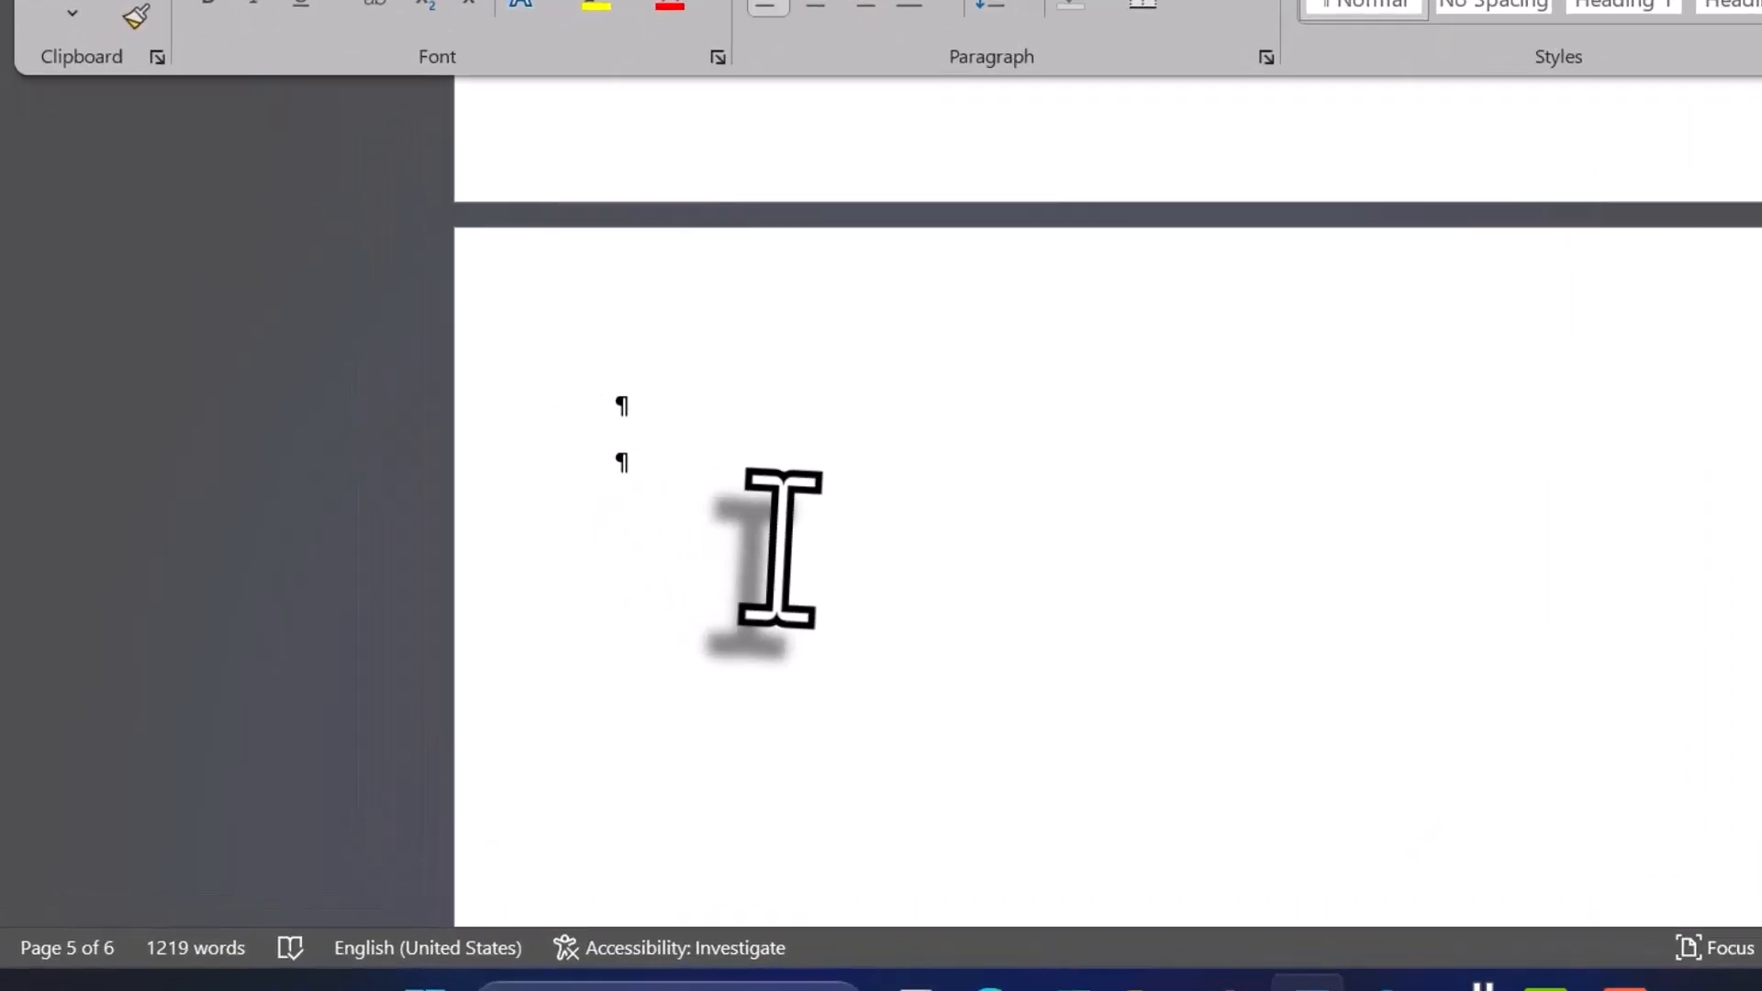
- Delete the extra empty paragraphs after the document's last text, leaving a single empty paragraph below it
scroll(721, 222, "up", 3)
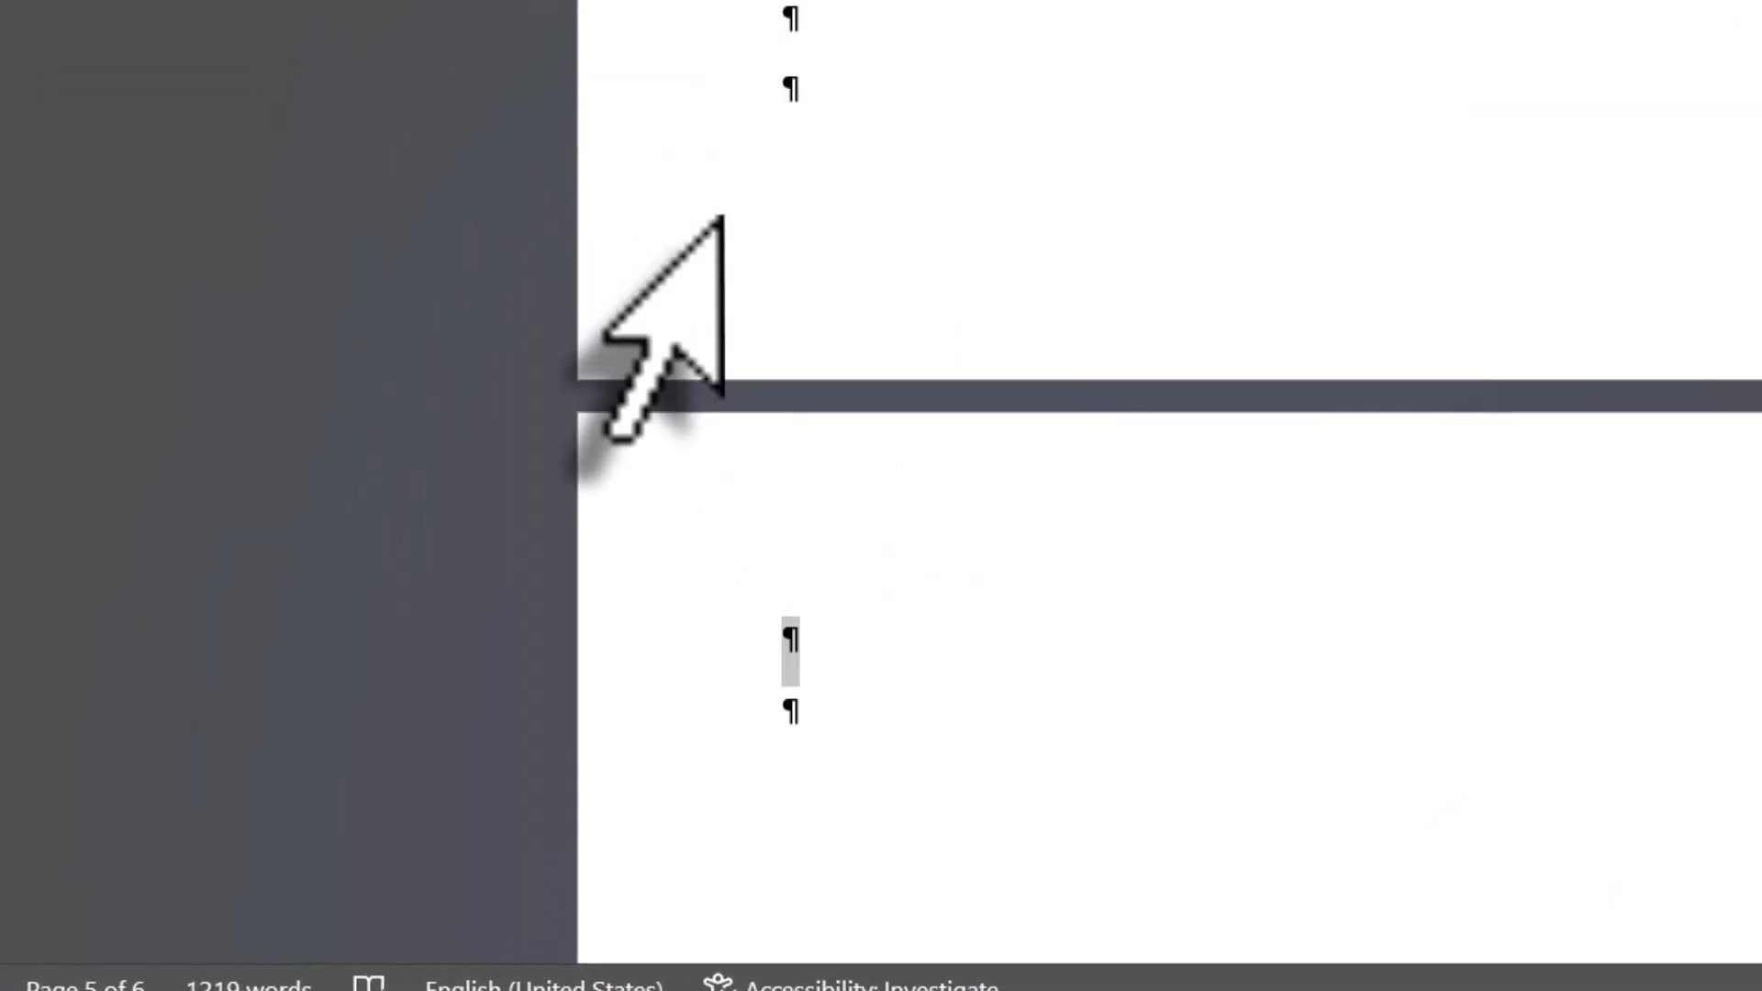
key("Return")
key("Return")
key("Return")
key("Return")
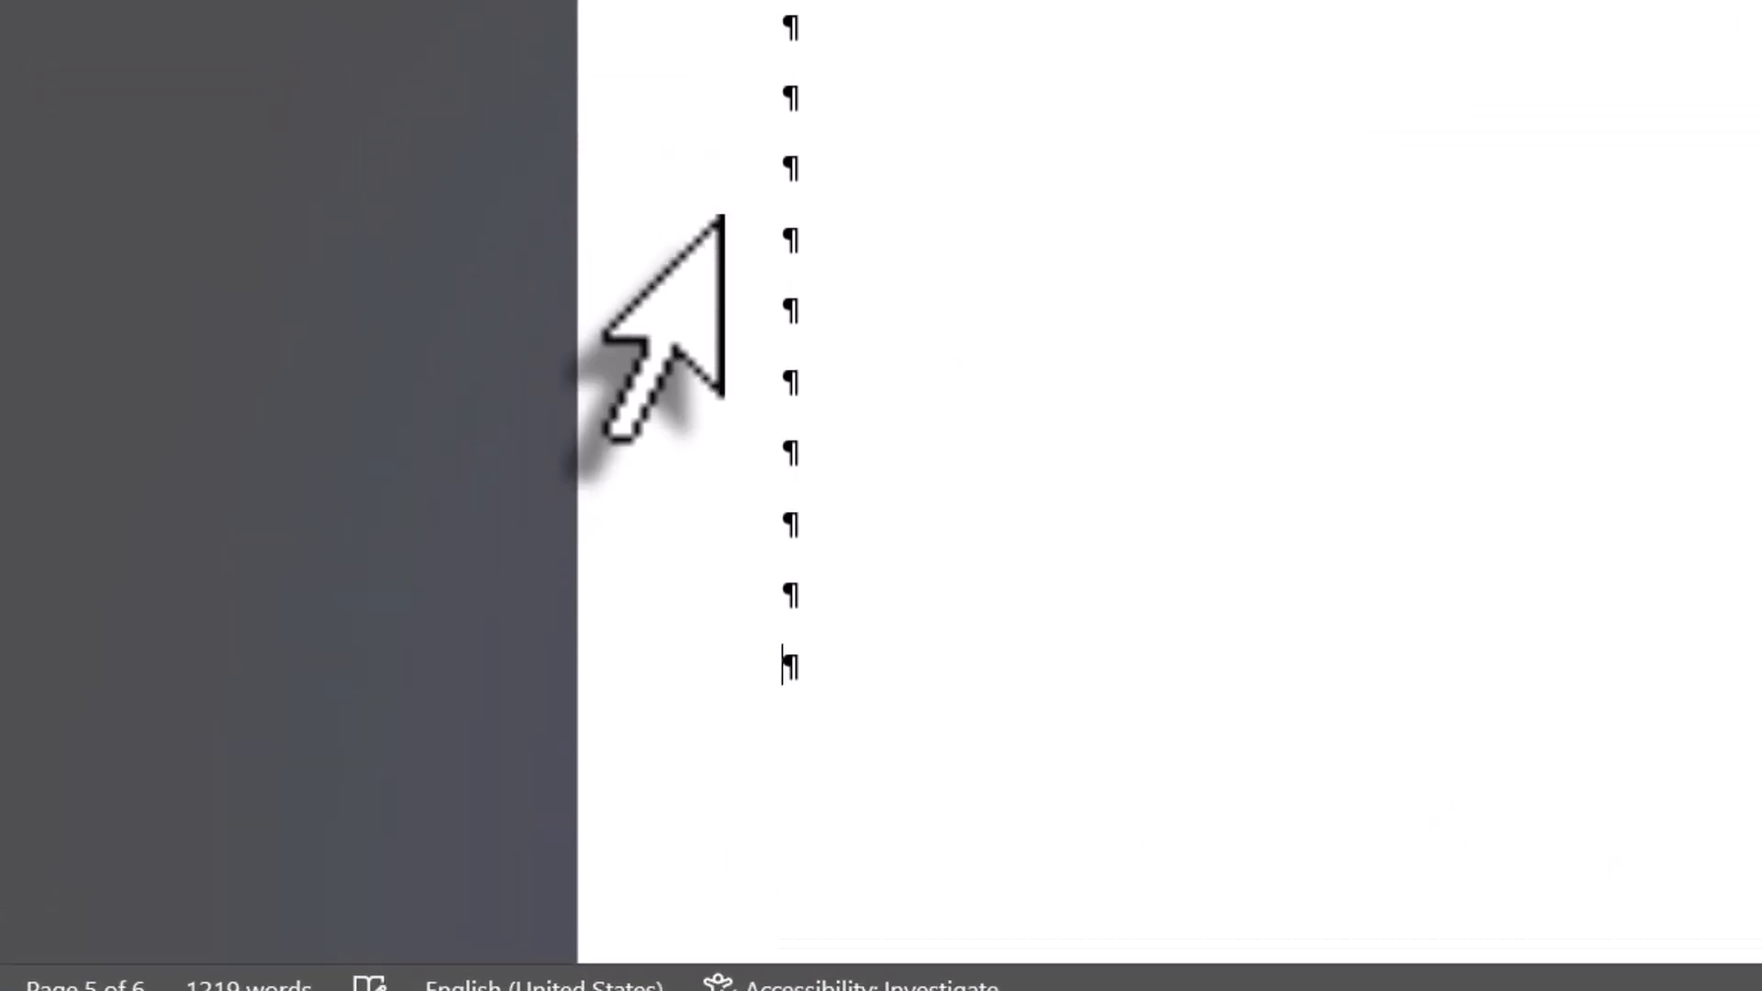
key("BackSpace")
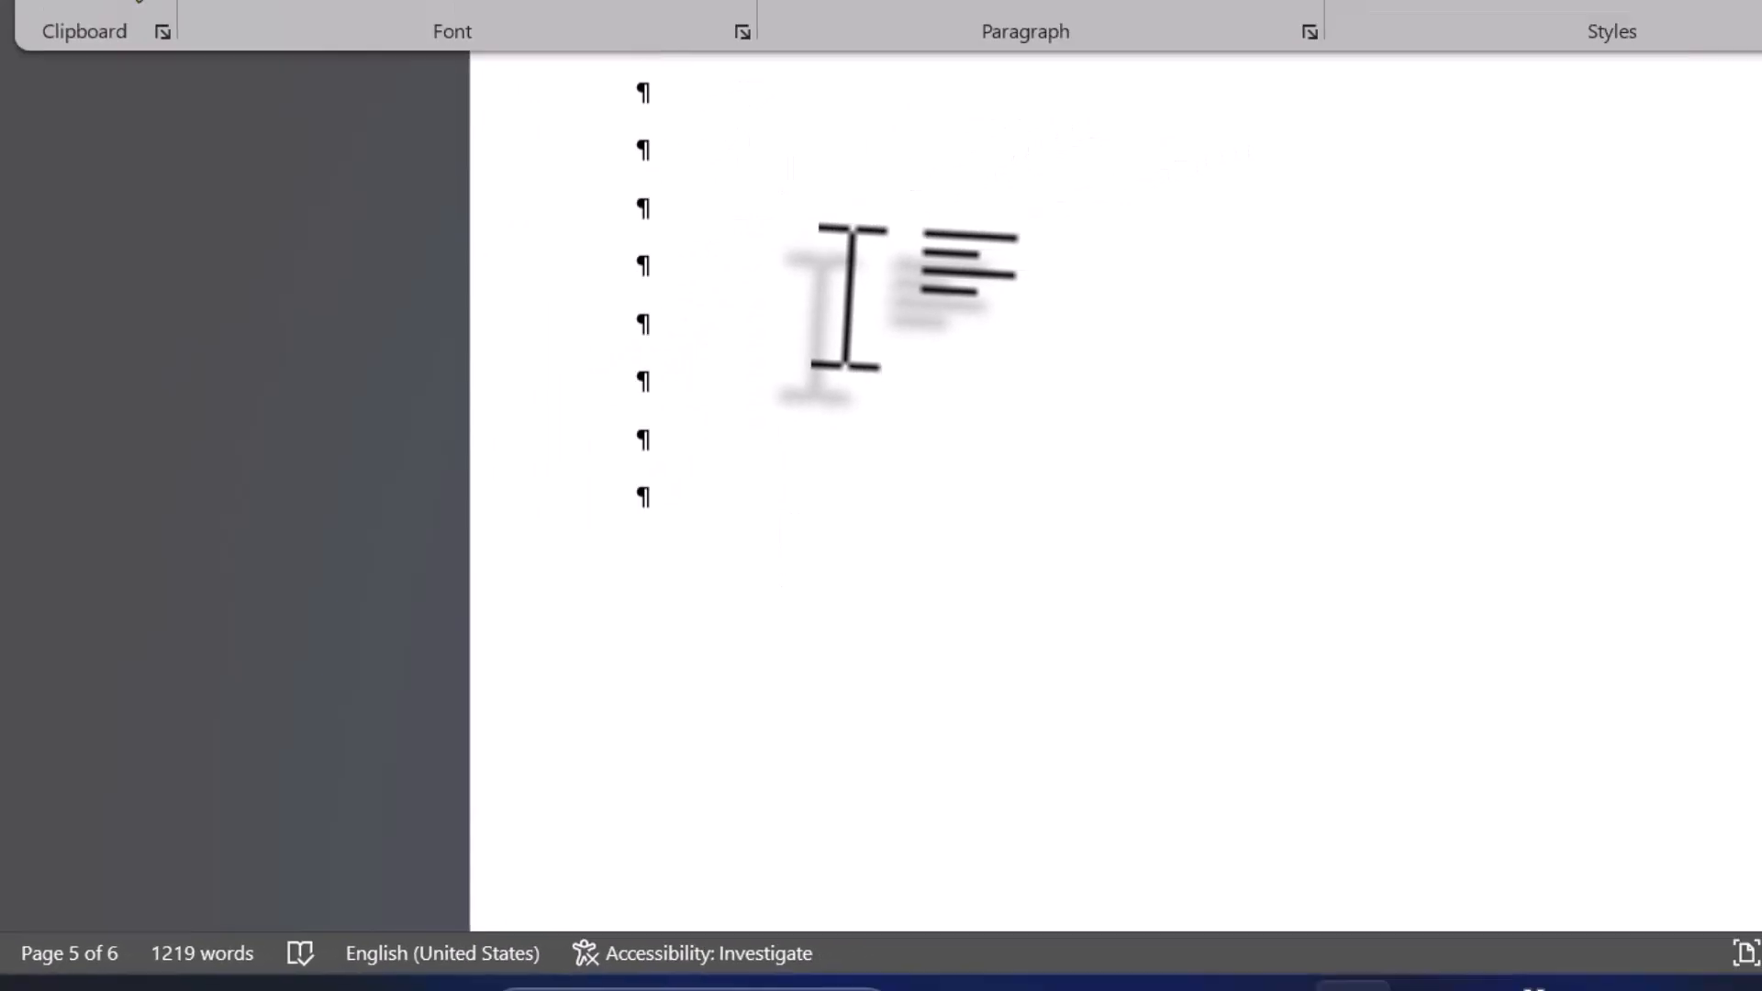
key("BackSpace")
key("BackSpace")
key("BackSpace")
key("BackSpace")
key("BackSpace")
key("BackSpace")
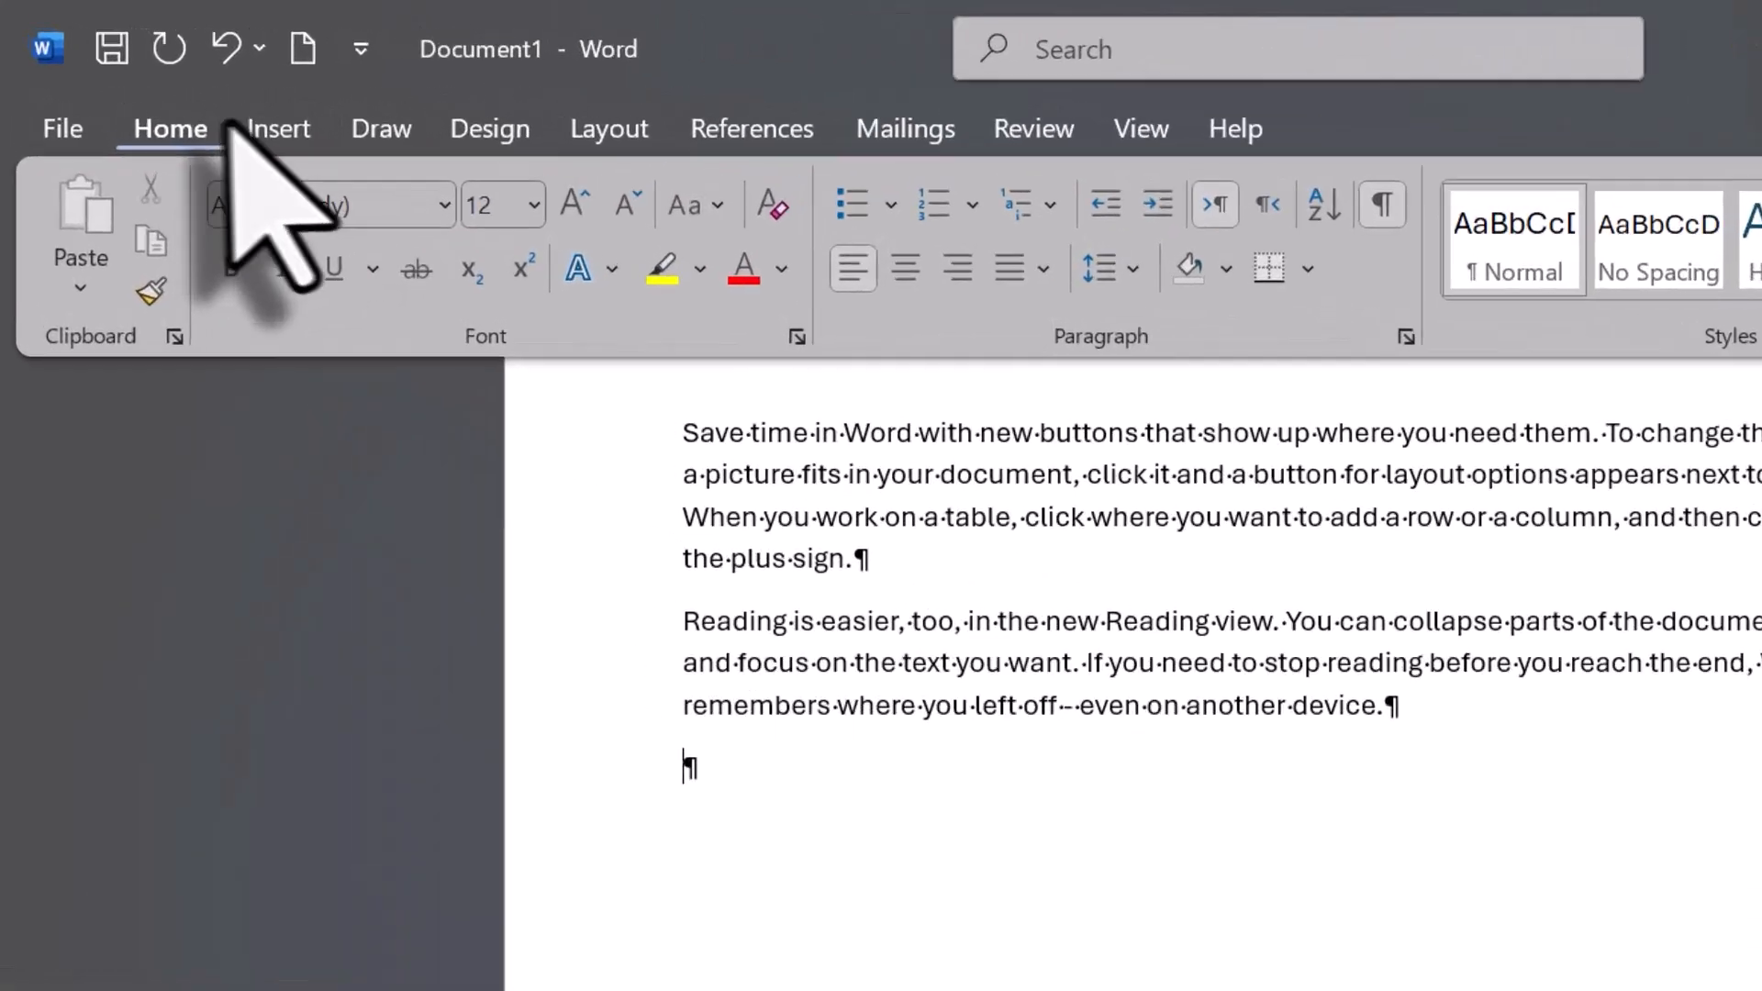
- Hide the formatting marks and start a new page after the "Reading is easier" paragraph at the document's end
left_click(191, 89)
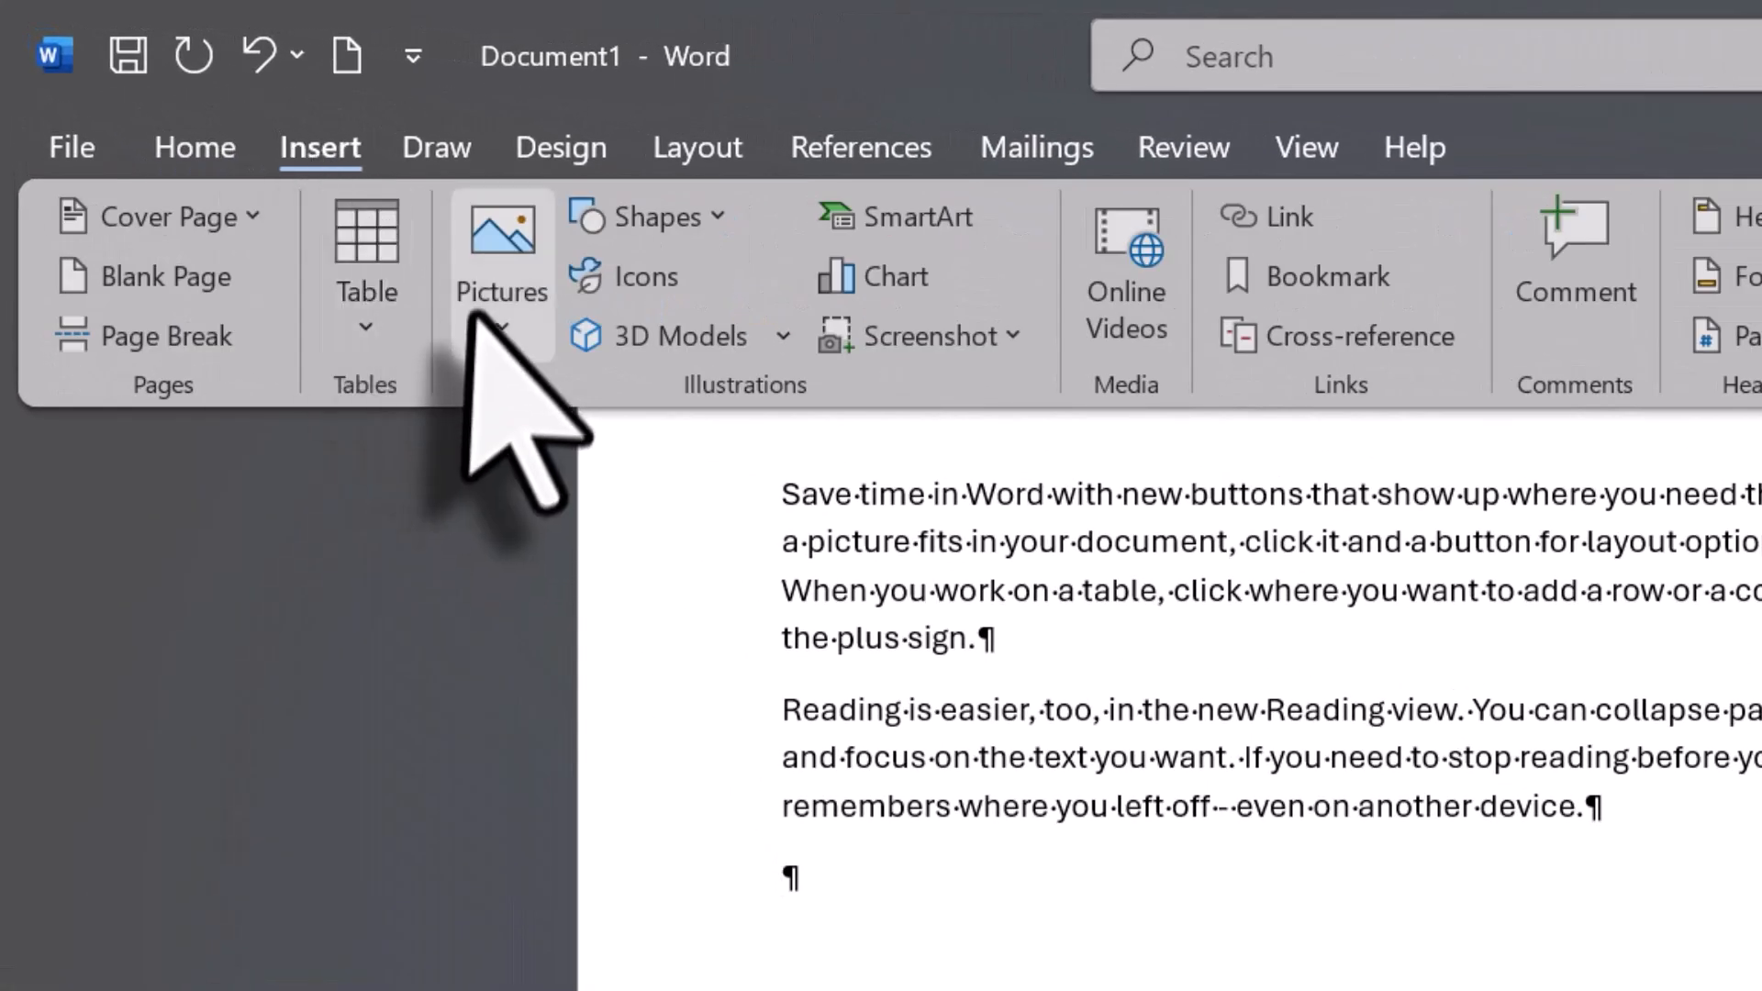
left_click(191, 152)
left_click(1579, 234)
left_click(316, 148)
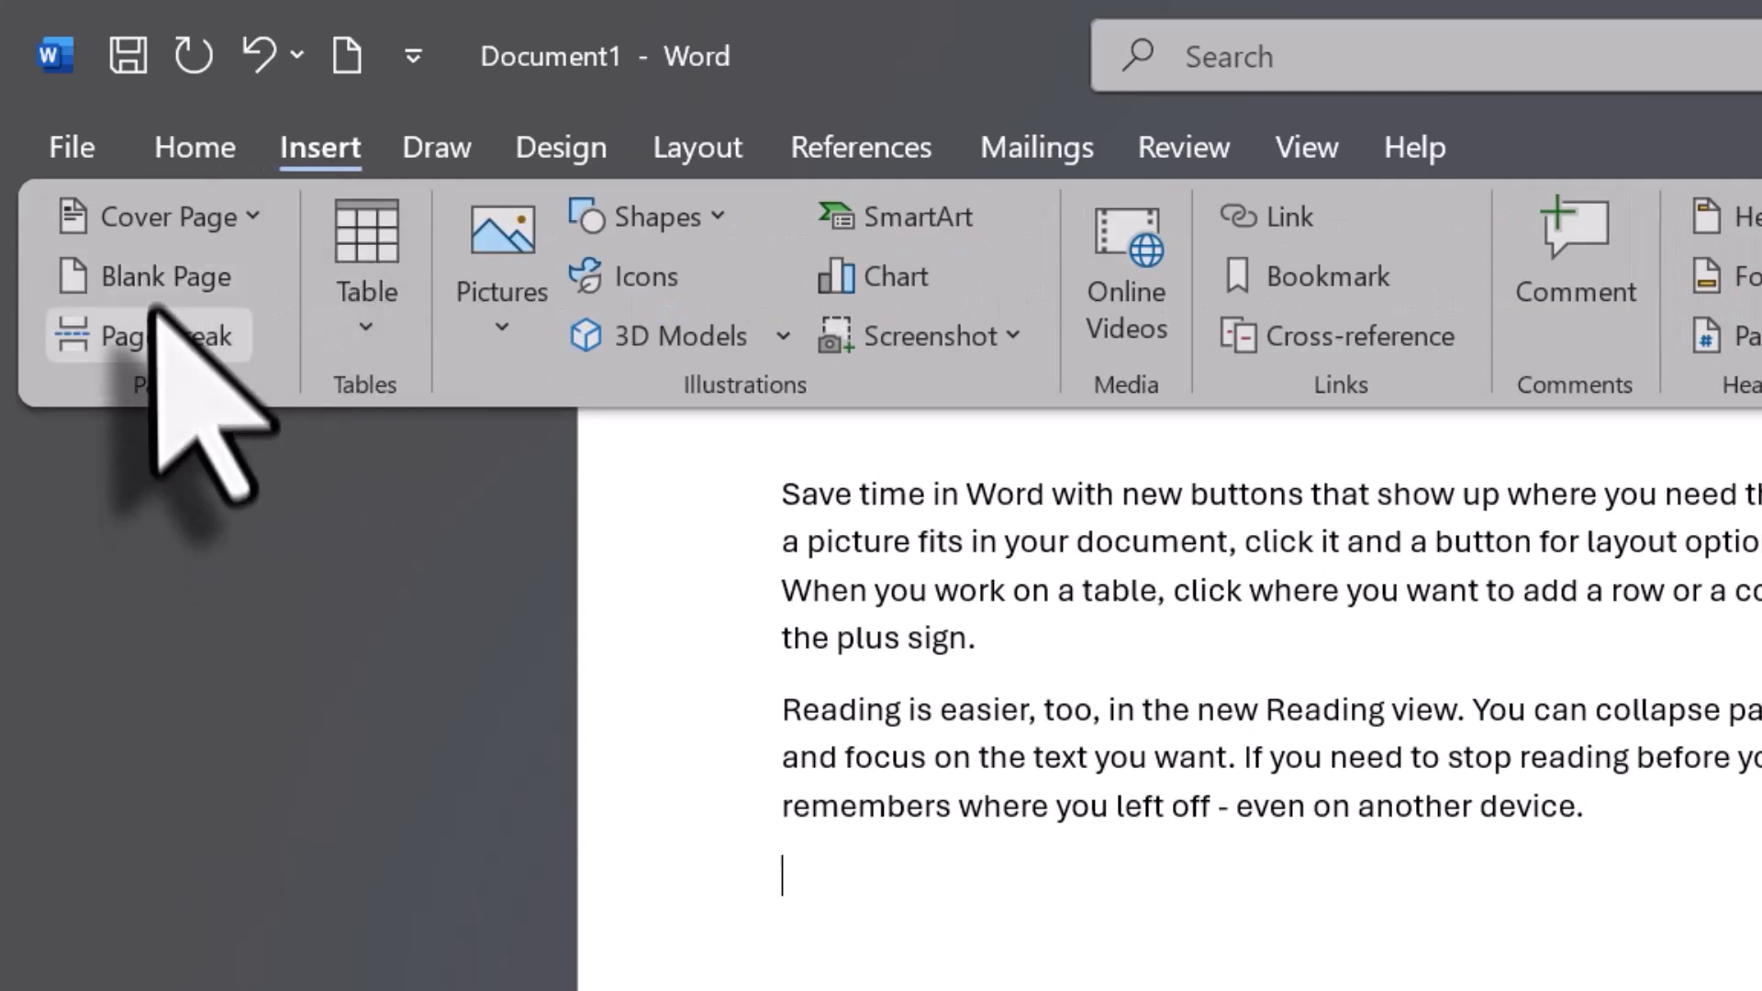
left_click(179, 279)
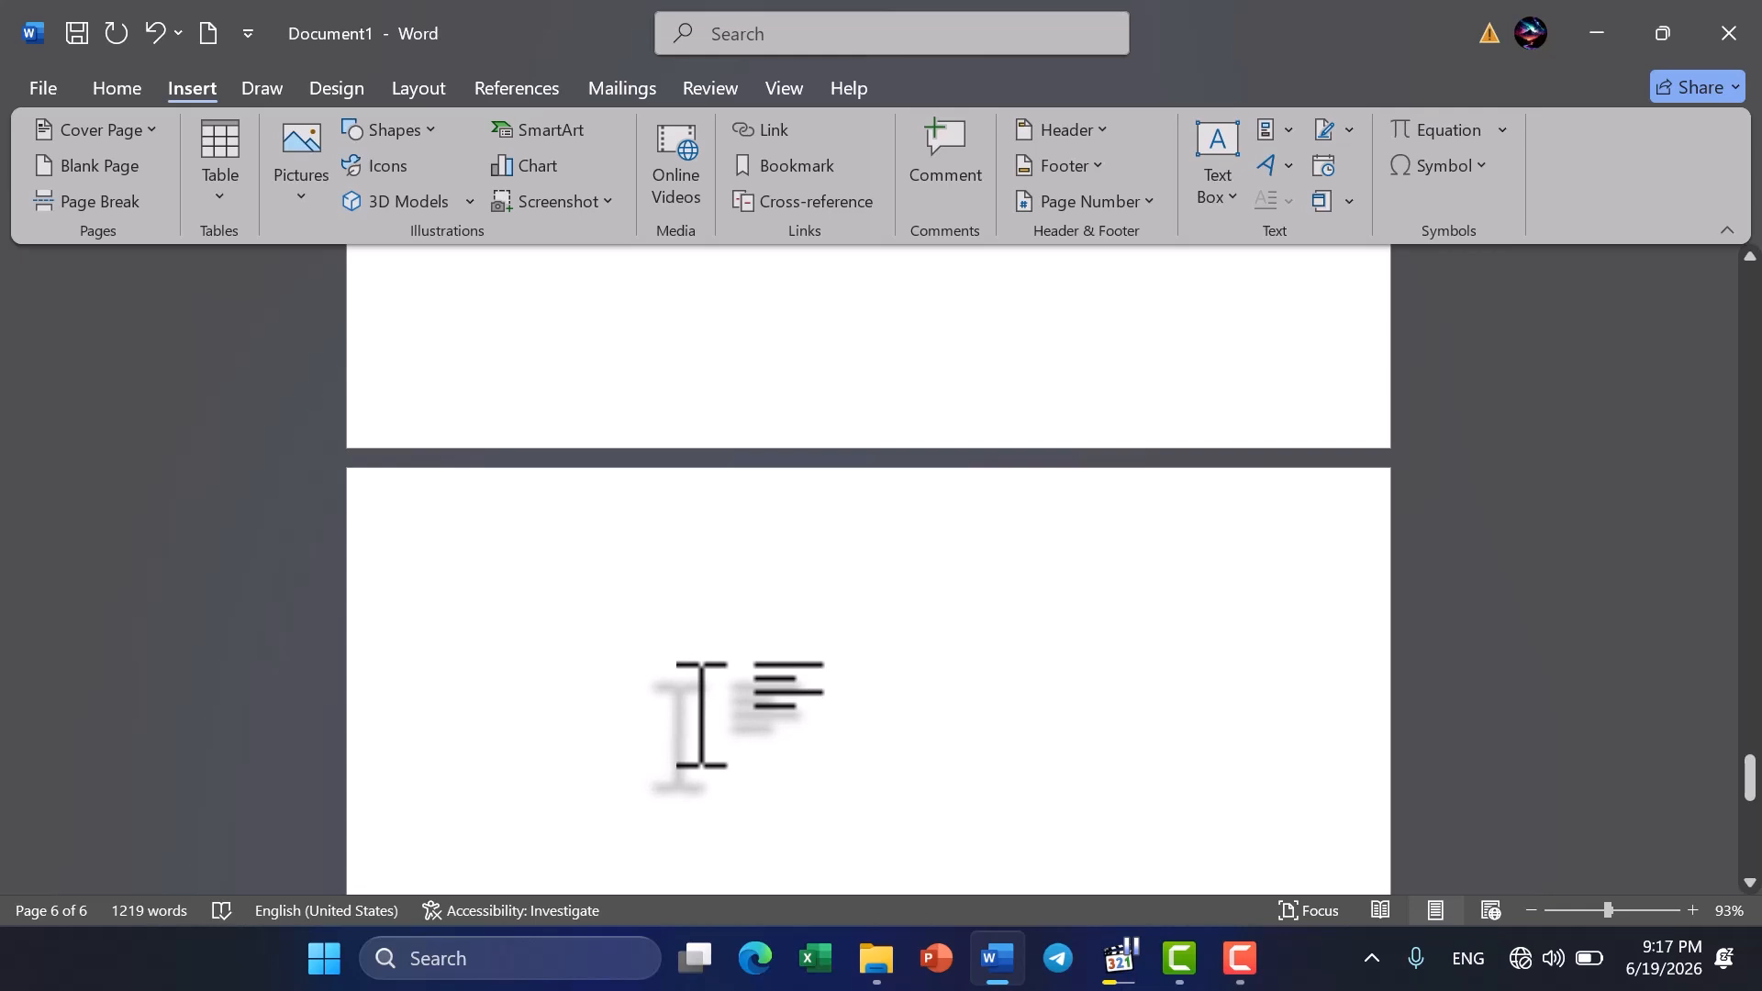
- Insert another page break on the blank page at the end of the document
scroll(701, 713, "up", 5)
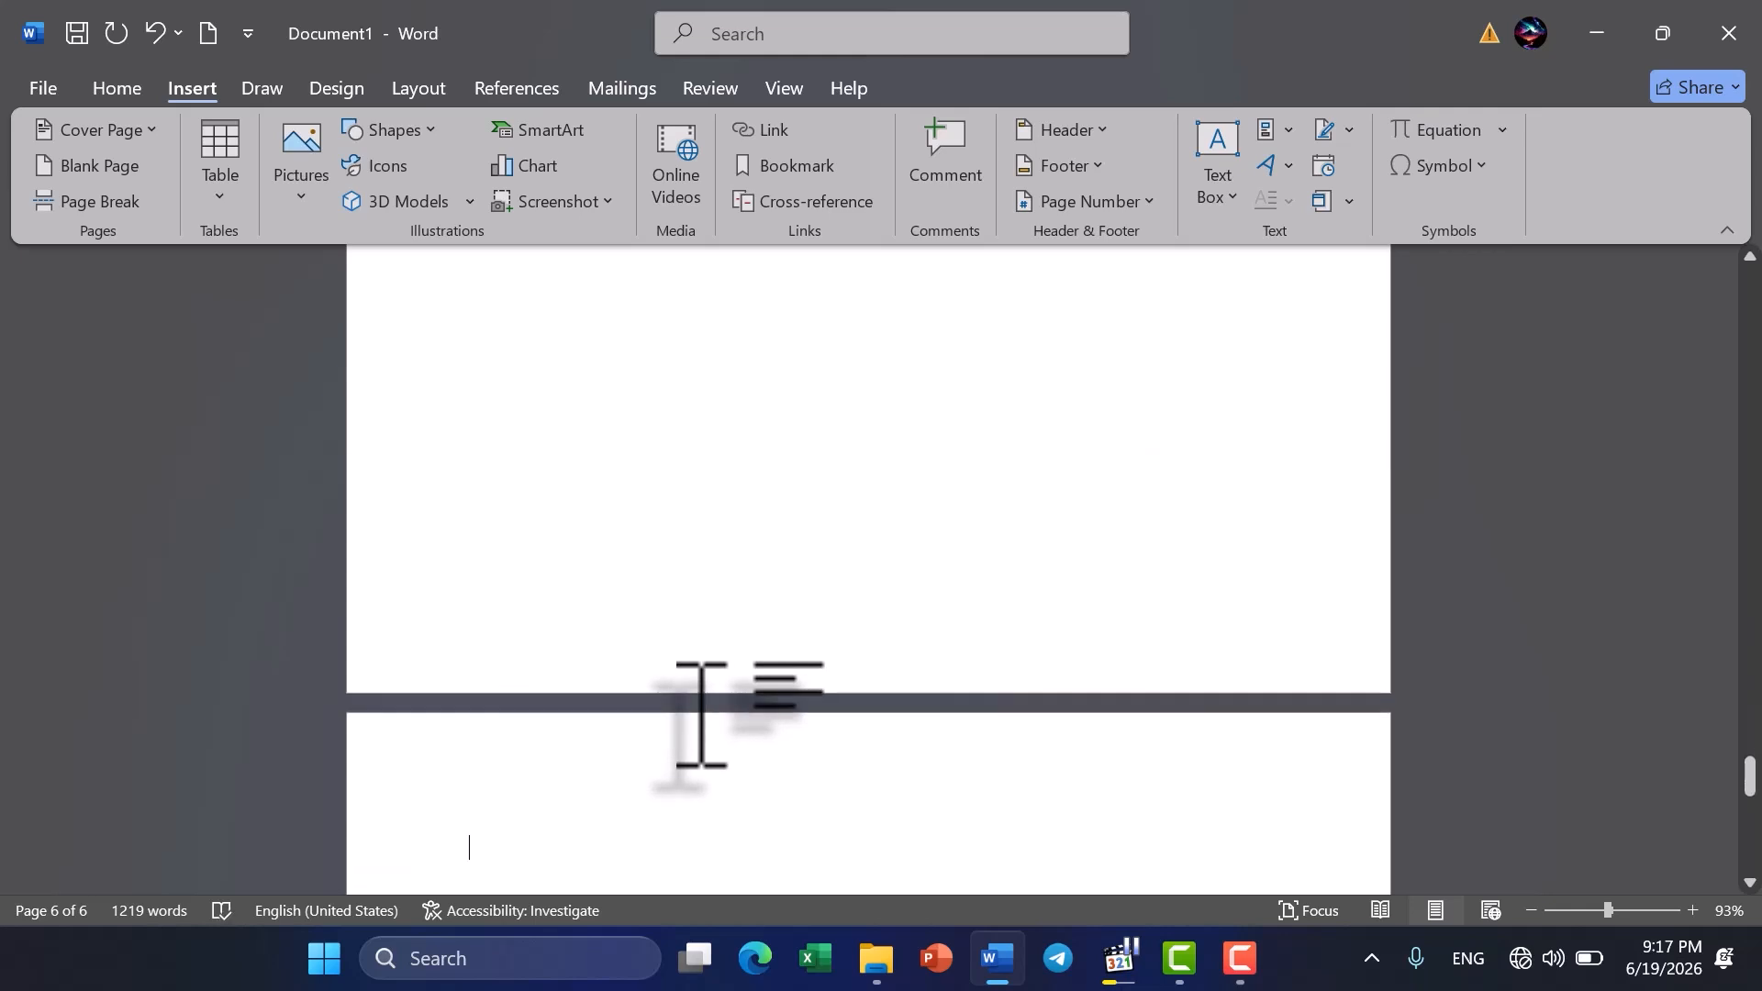
scroll(701, 714, "down", 6)
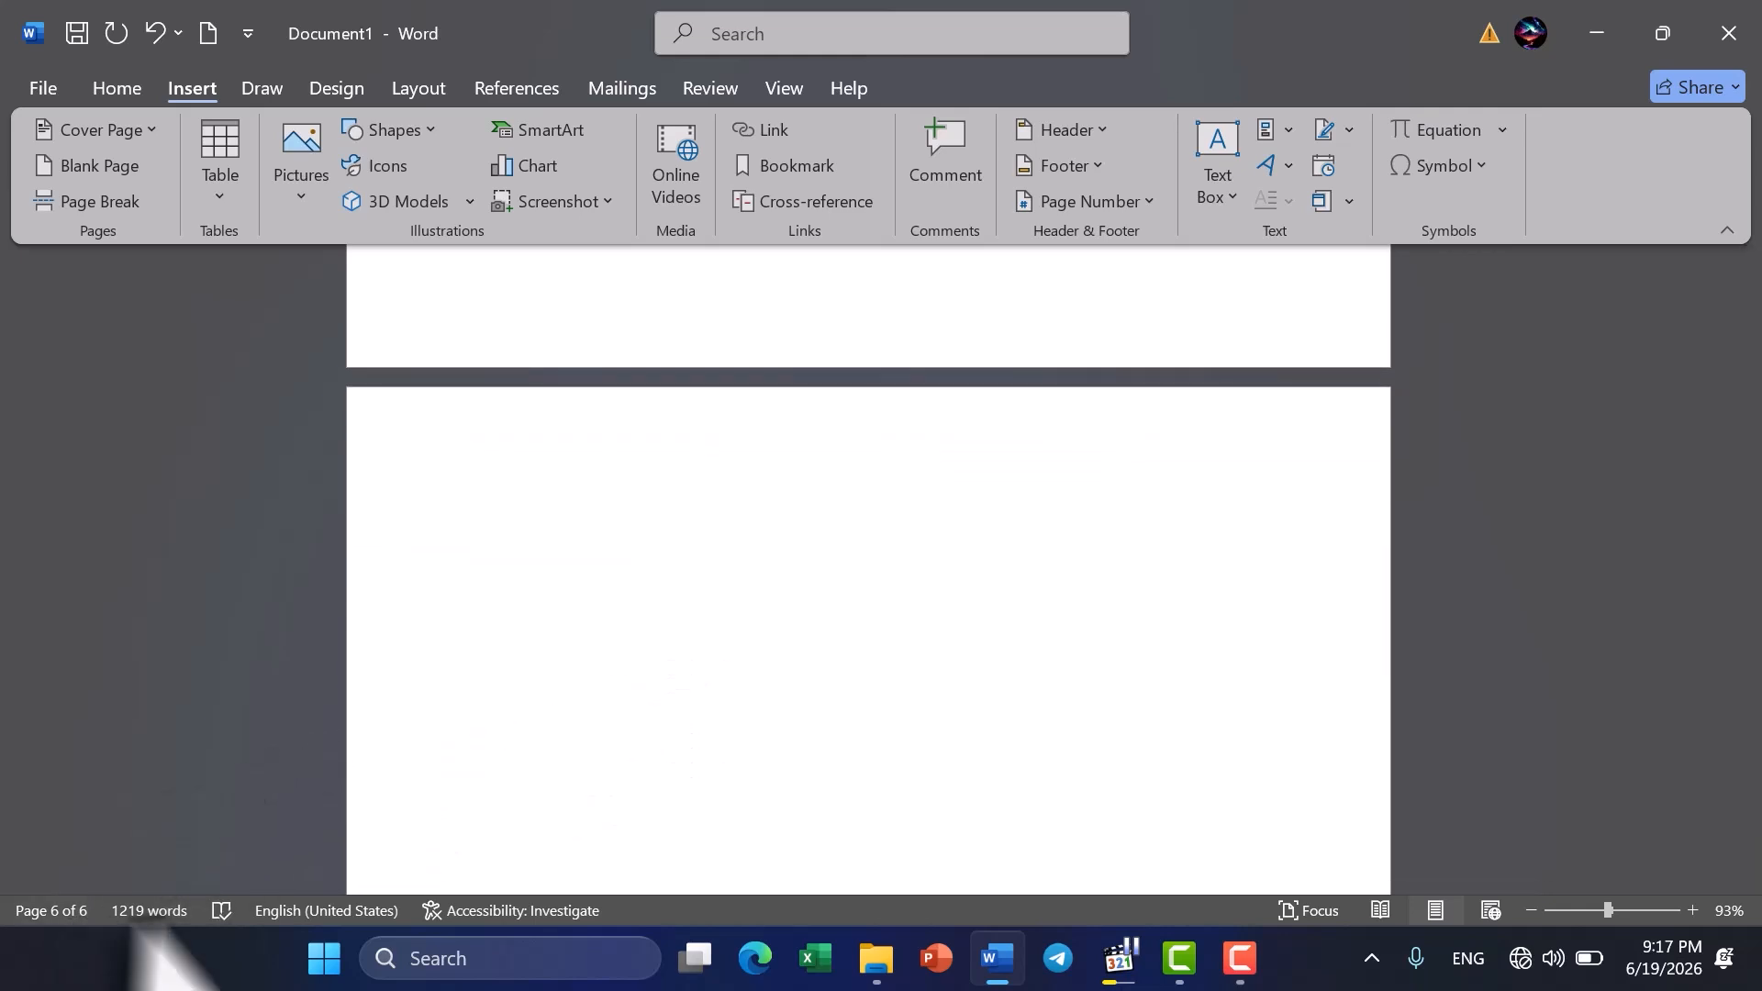
key("ctrl+Return")
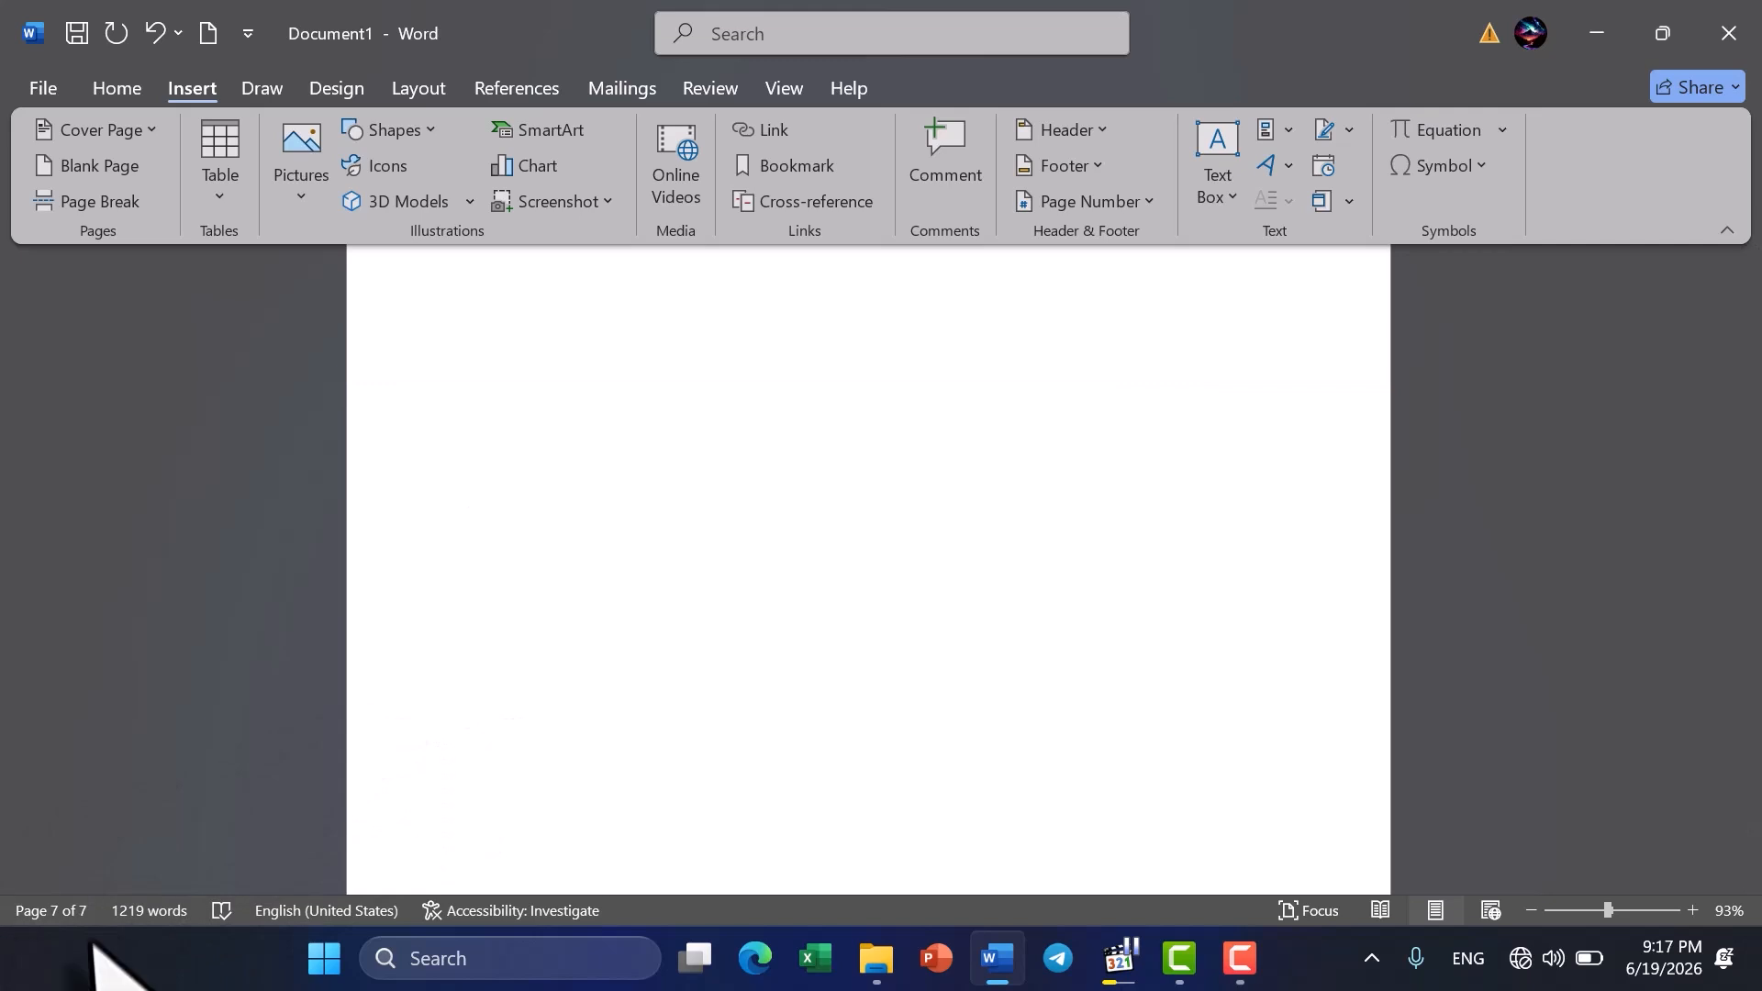
- Review the document's pages from the new last page back to the orange cover page
scroll(624, 633, "up", 10)
scroll(629, 633, "up", 20)
scroll(628, 633, "down", 10)
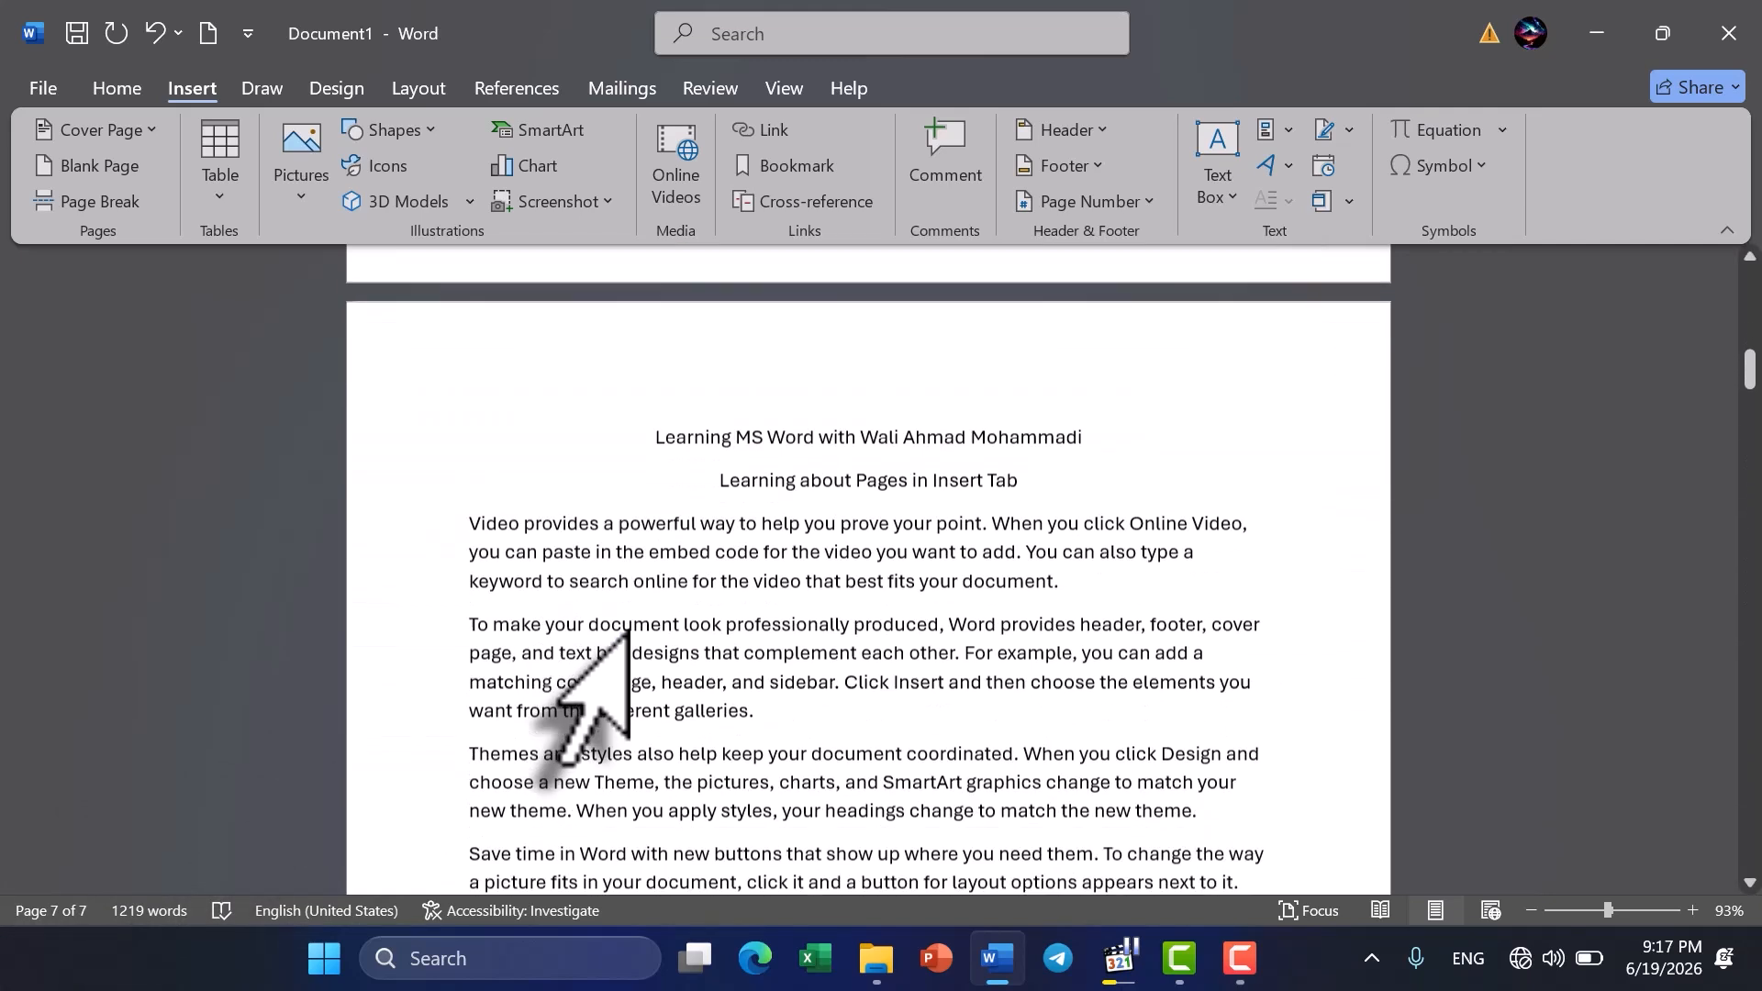
scroll(628, 634, "down", 2)
scroll(629, 633, "up", 10)
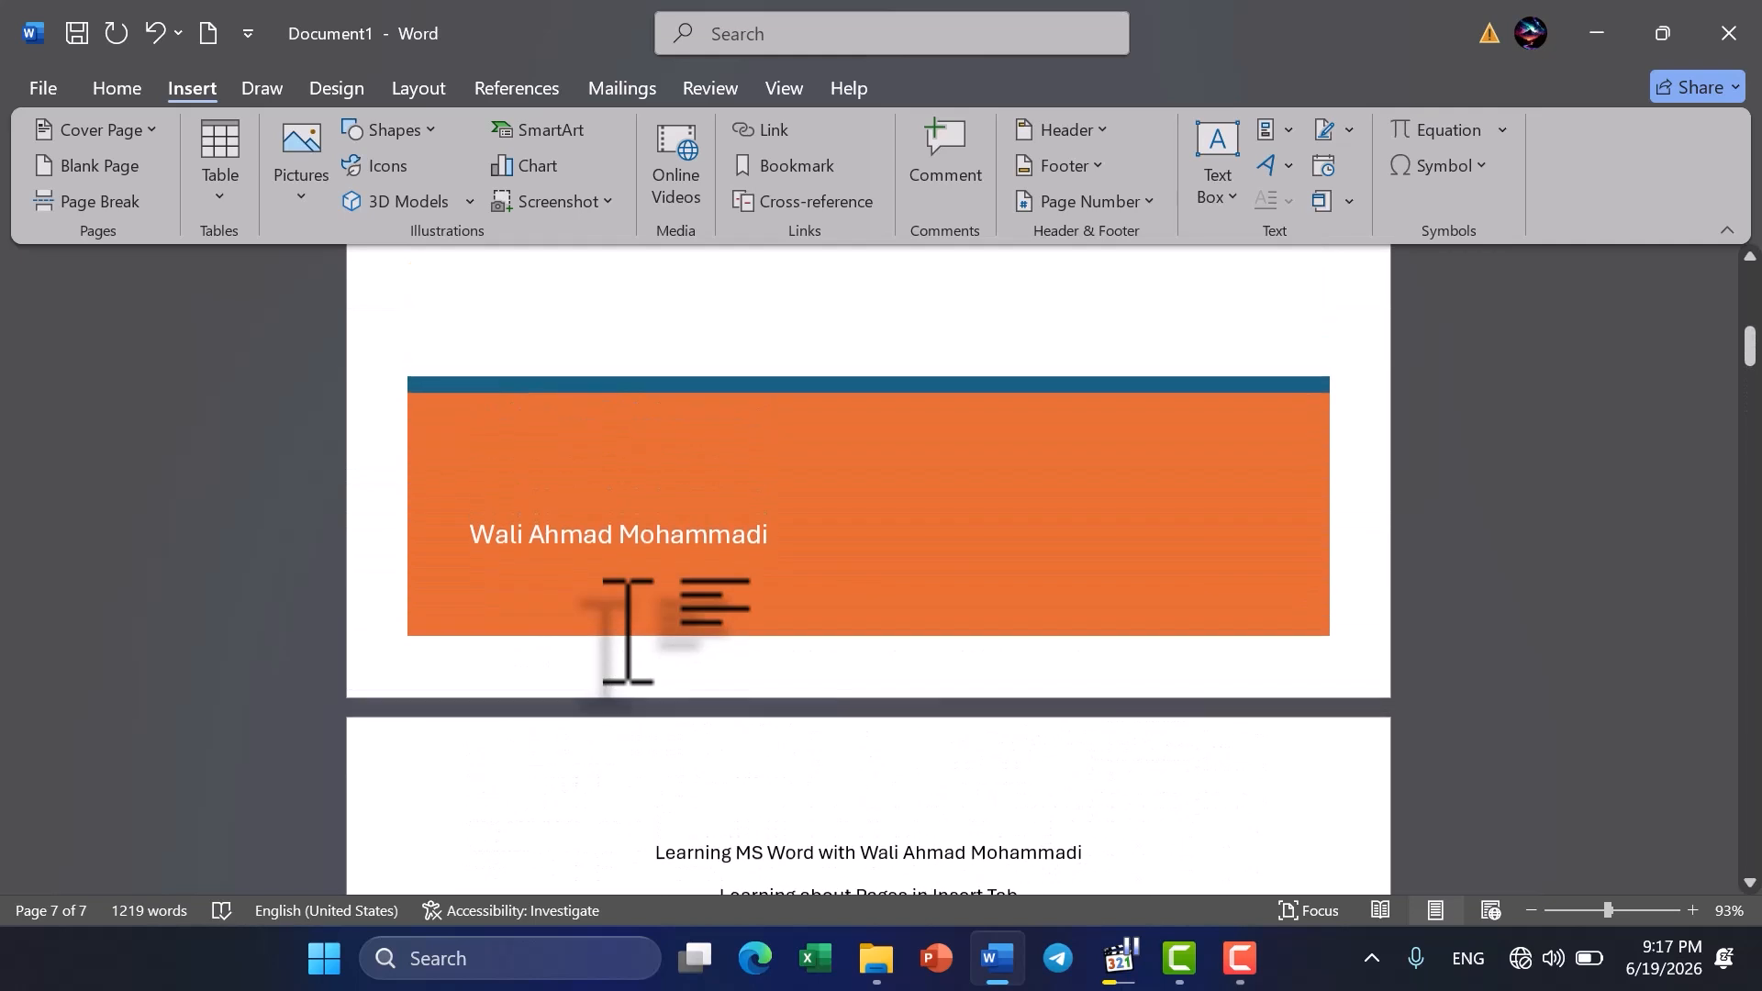